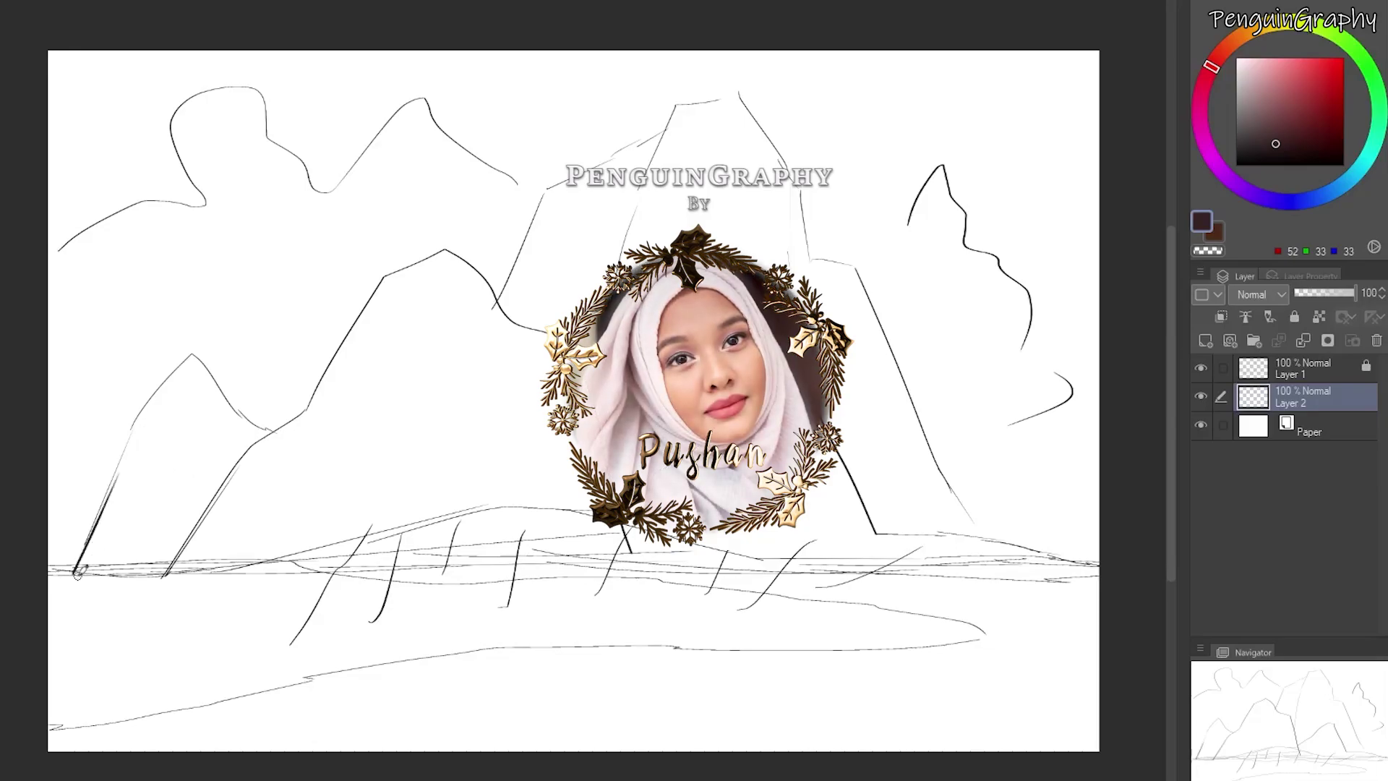
Outline the leftmost mountain on Layer 2, fill it with dark brown and touch up its right slope.
scroll(228, 312, "up", 1)
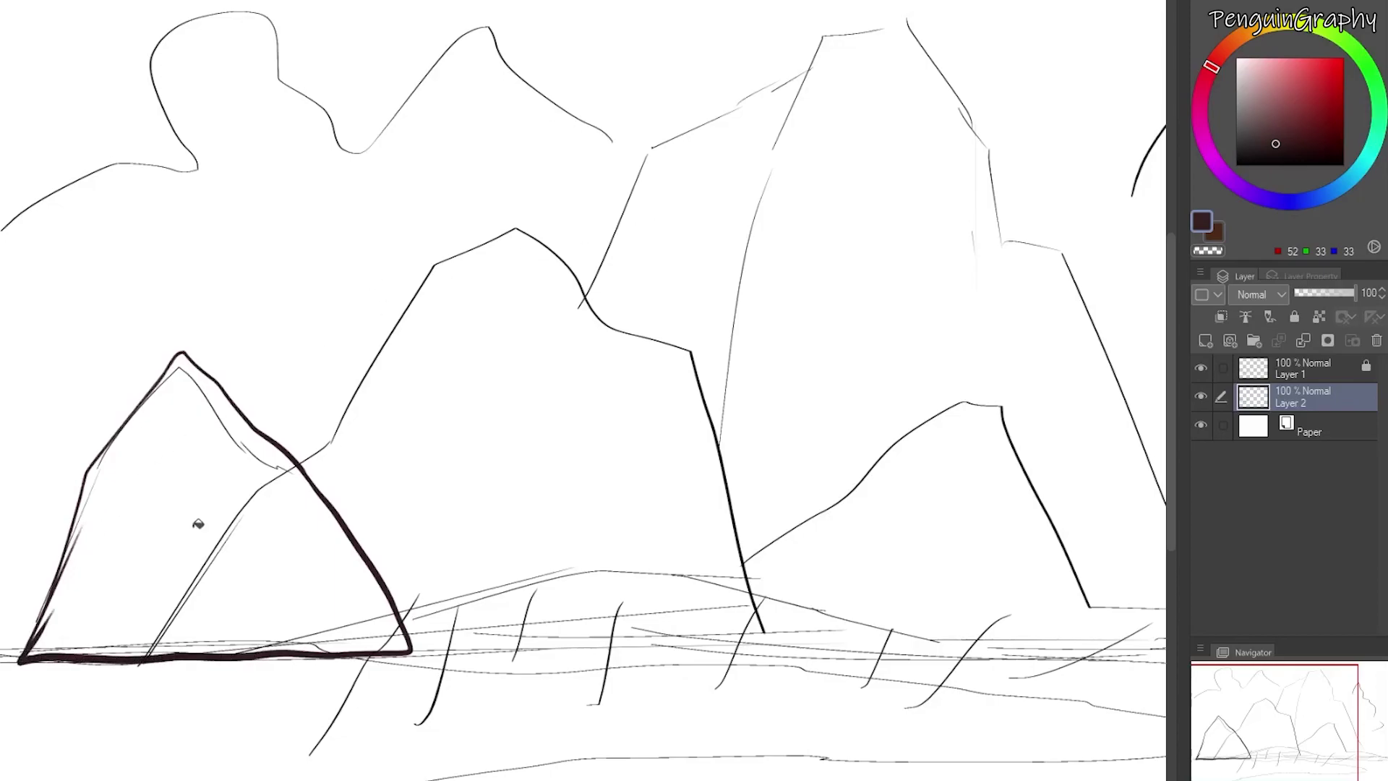
left_click(233, 537)
key("p")
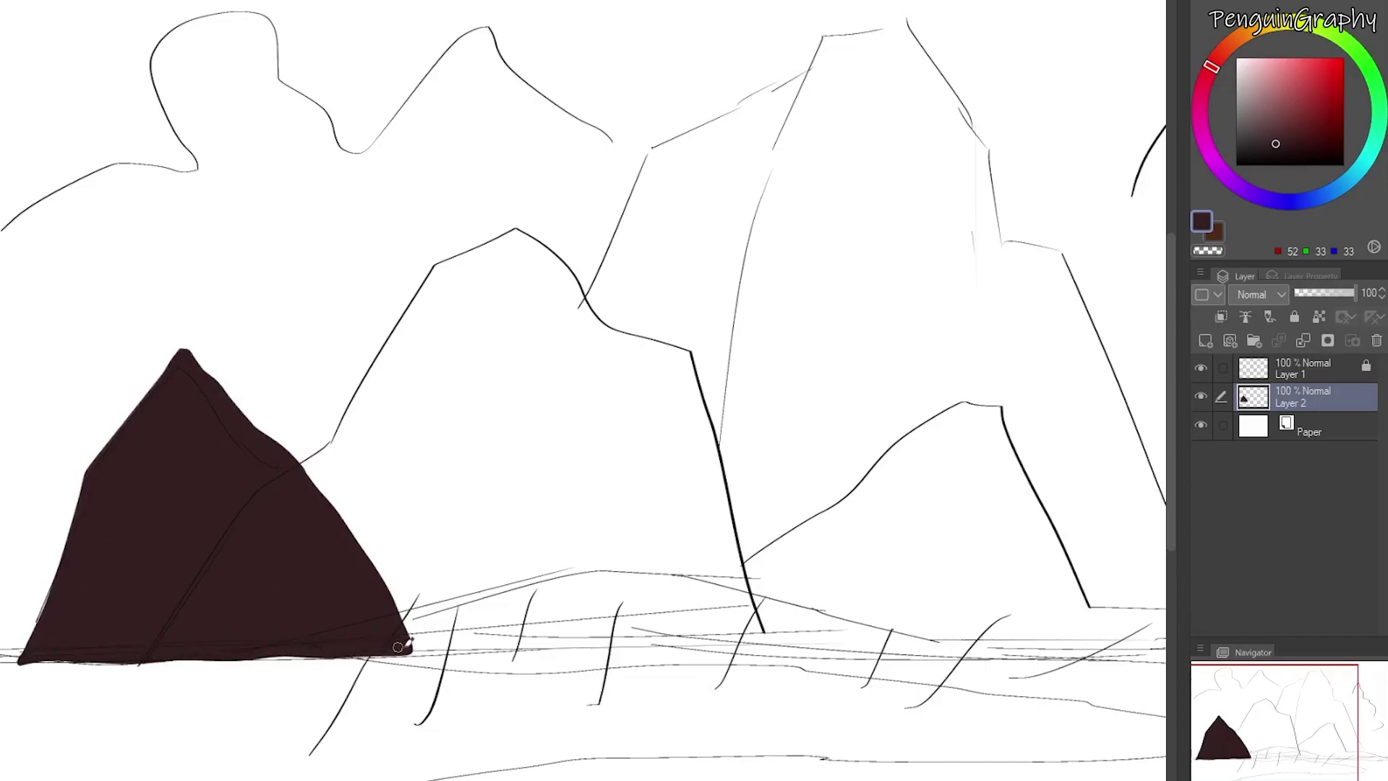
left_click_drag(272, 446, 381, 589)
Reshape the leftmost mountain's left slope and peak with dark brown strokes into a wider, more irregular rocky edge.
scroll(62, 471, "up", 3)
left_click_drag(530, 780, 490, 779)
left_click_drag(1170, 441, 1170, 476)
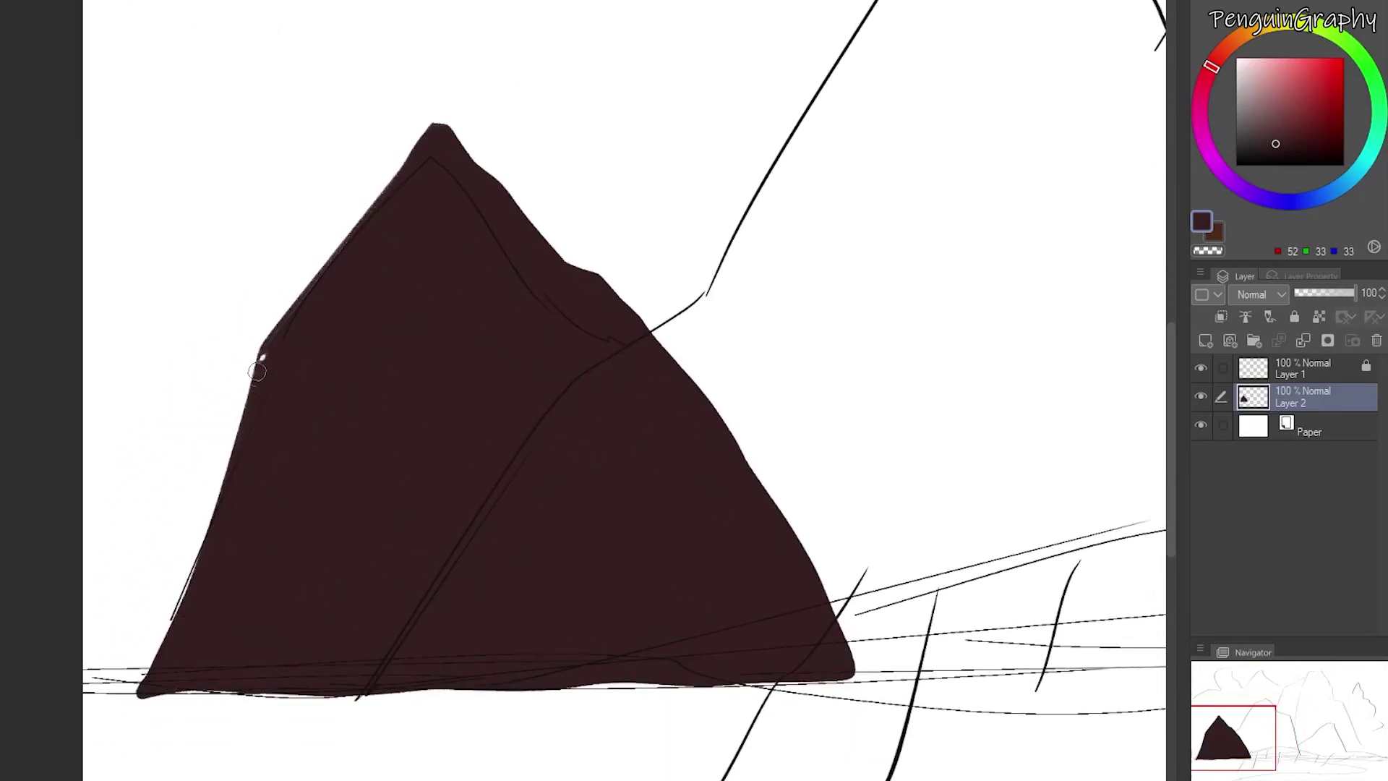
mouse_move(258, 355)
left_mouse_down()
mouse_move(321, 267)
mouse_move(246, 419)
mouse_move(263, 341)
mouse_move(310, 266)
mouse_move(370, 221)
left_mouse_up()
mouse_move(237, 461)
left_mouse_down()
mouse_move(306, 272)
mouse_move(259, 344)
mouse_move(195, 566)
mouse_move(197, 516)
mouse_move(140, 686)
mouse_move(251, 389)
mouse_move(173, 639)
mouse_move(235, 474)
left_mouse_up()
left_click_drag(413, 165, 414, 163)
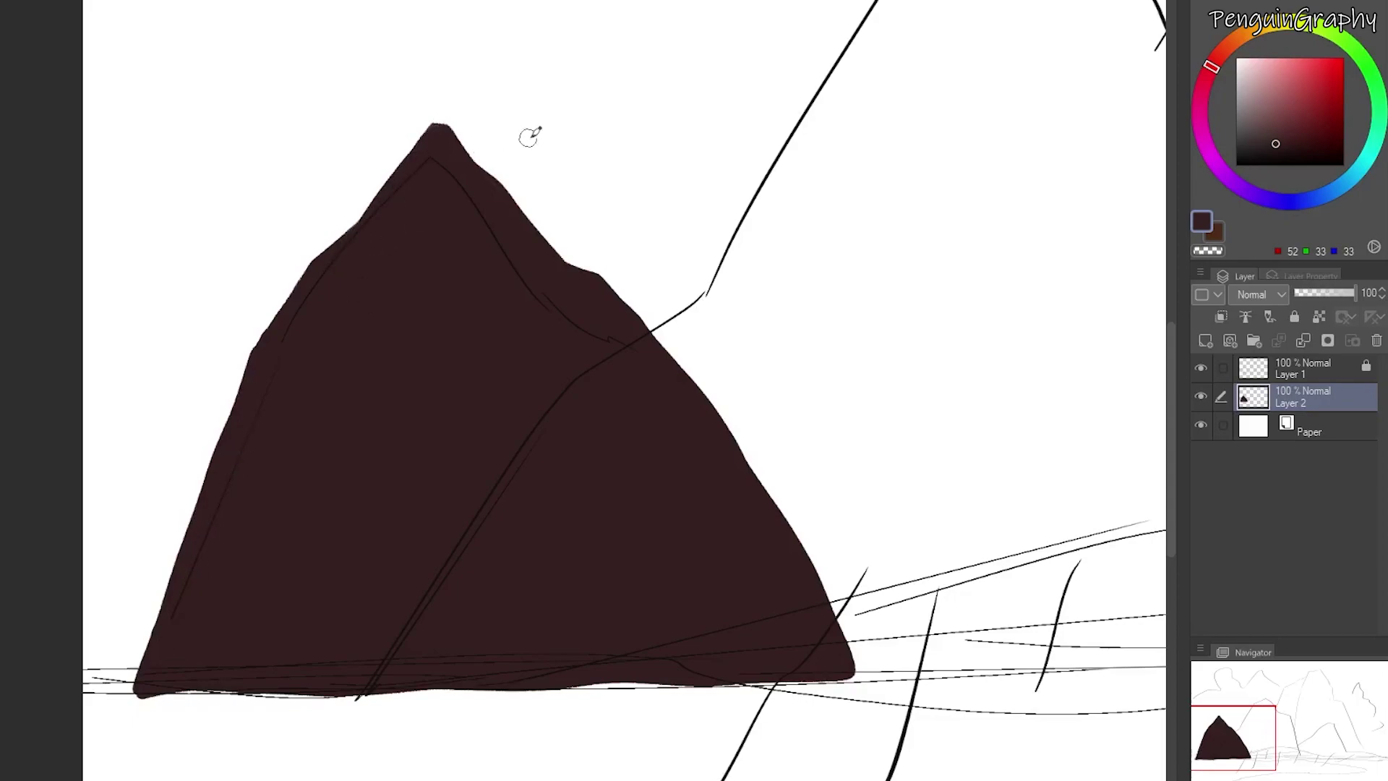
left_click_drag(251, 354, 127, 693)
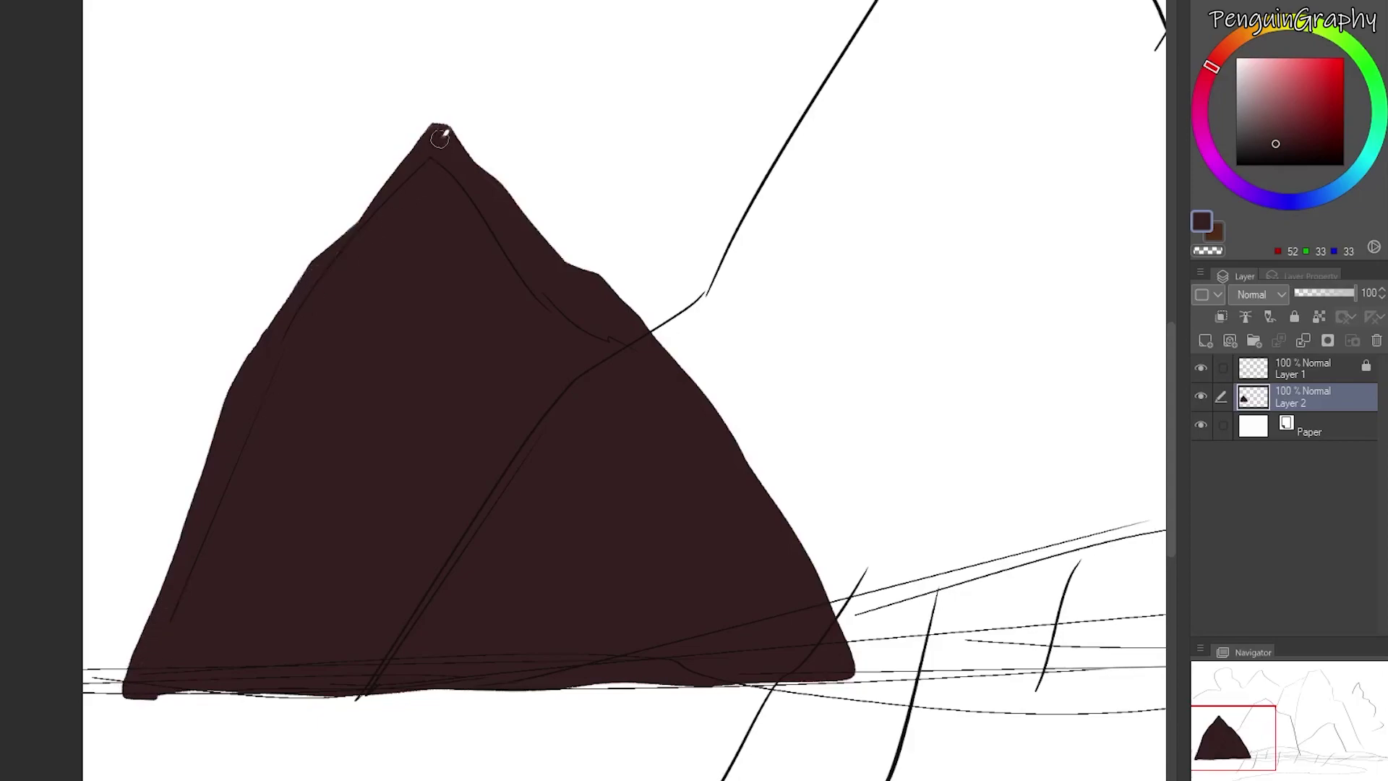
mouse_move(442, 125)
left_mouse_down()
mouse_move(364, 224)
mouse_move(375, 189)
left_mouse_up()
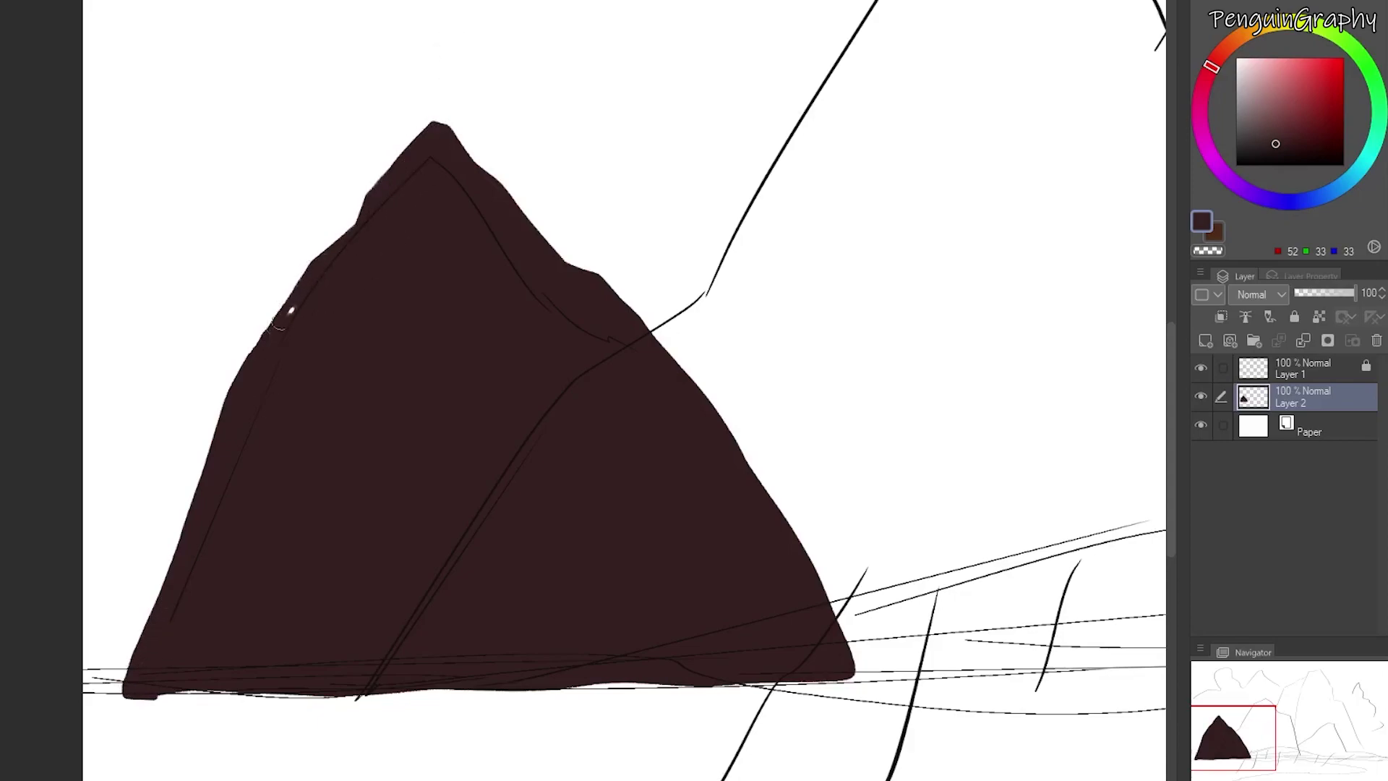
Add a layer above Layer 2, hide Layer 2 and outline the second mountain from the left over the sketch.
left_click(1205, 341)
left_click_drag(499, 779, 547, 780)
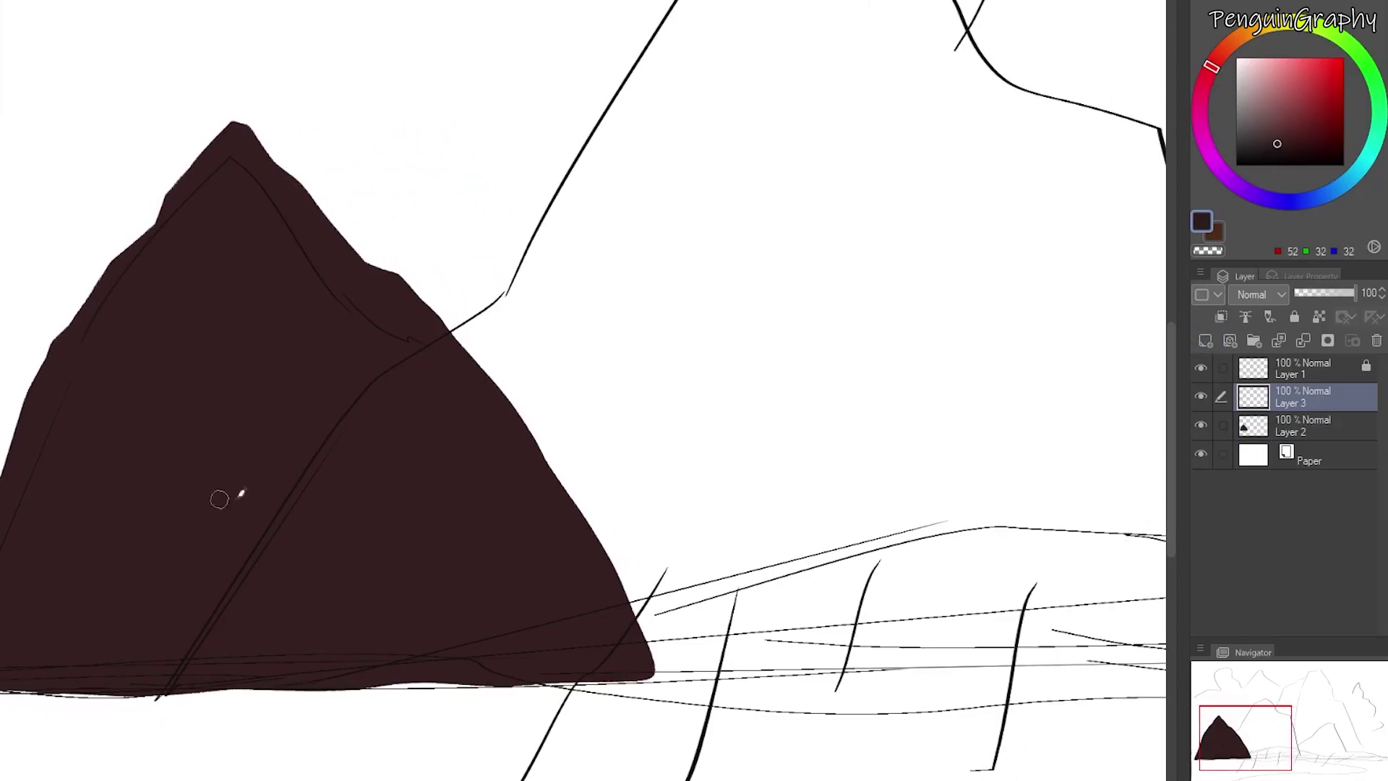
left_click(1200, 426)
mouse_move(158, 695)
left_mouse_down()
mouse_move(405, 362)
mouse_move(581, 216)
left_mouse_up()
left_click_drag(405, 360, 510, 271)
left_click_drag(164, 676, 1053, 657)
scroll(722, 651, "right", 6)
left_click_drag(629, 661, 870, 656)
left_click_drag(747, 130, 868, 657)
Refine the second mountain's outline with thicker, rugged strokes over its peak and down its right slope.
left_click_drag(1170, 531, 1174, 475)
mouse_move(120, 451)
left_mouse_down()
mouse_move(198, 393)
mouse_move(280, 173)
mouse_move(522, 188)
mouse_move(734, 339)
mouse_move(735, 396)
left_mouse_up()
mouse_move(616, 277)
left_mouse_down()
mouse_move(687, 295)
mouse_move(750, 480)
left_mouse_up()
left_click_drag(744, 315, 775, 477)
key("ctrl+z")
left_click_drag(732, 309, 813, 614)
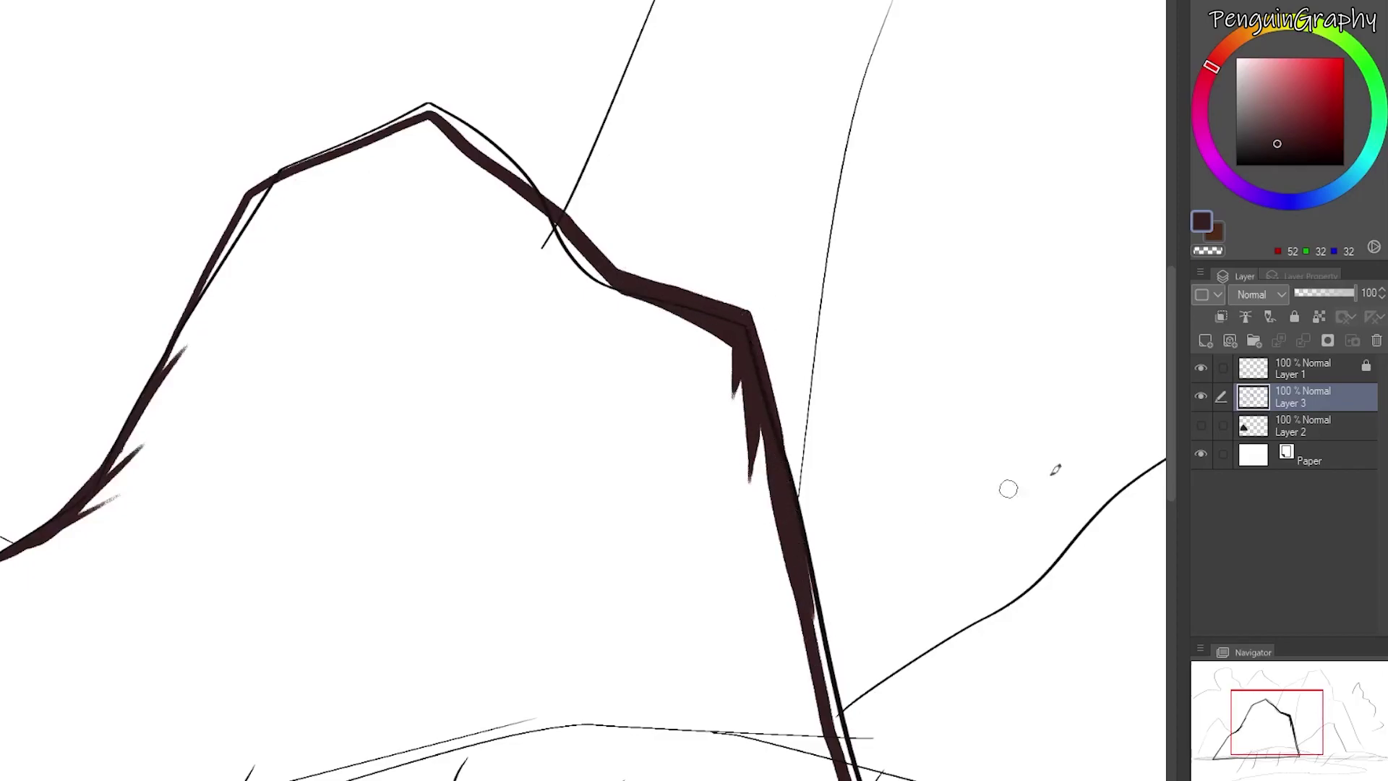
Close the second mountain's outline at the lower right and fill the shape with dark brown.
scroll(832, 506, "down", 5)
mouse_move(811, 257)
left_mouse_down()
mouse_move(890, 536)
mouse_move(802, 533)
mouse_move(820, 289)
left_mouse_up()
mouse_move(820, 422)
left_mouse_down()
mouse_move(800, 263)
mouse_move(831, 350)
mouse_move(860, 361)
mouse_move(871, 494)
left_mouse_up()
key("g")
left_click(380, 445)
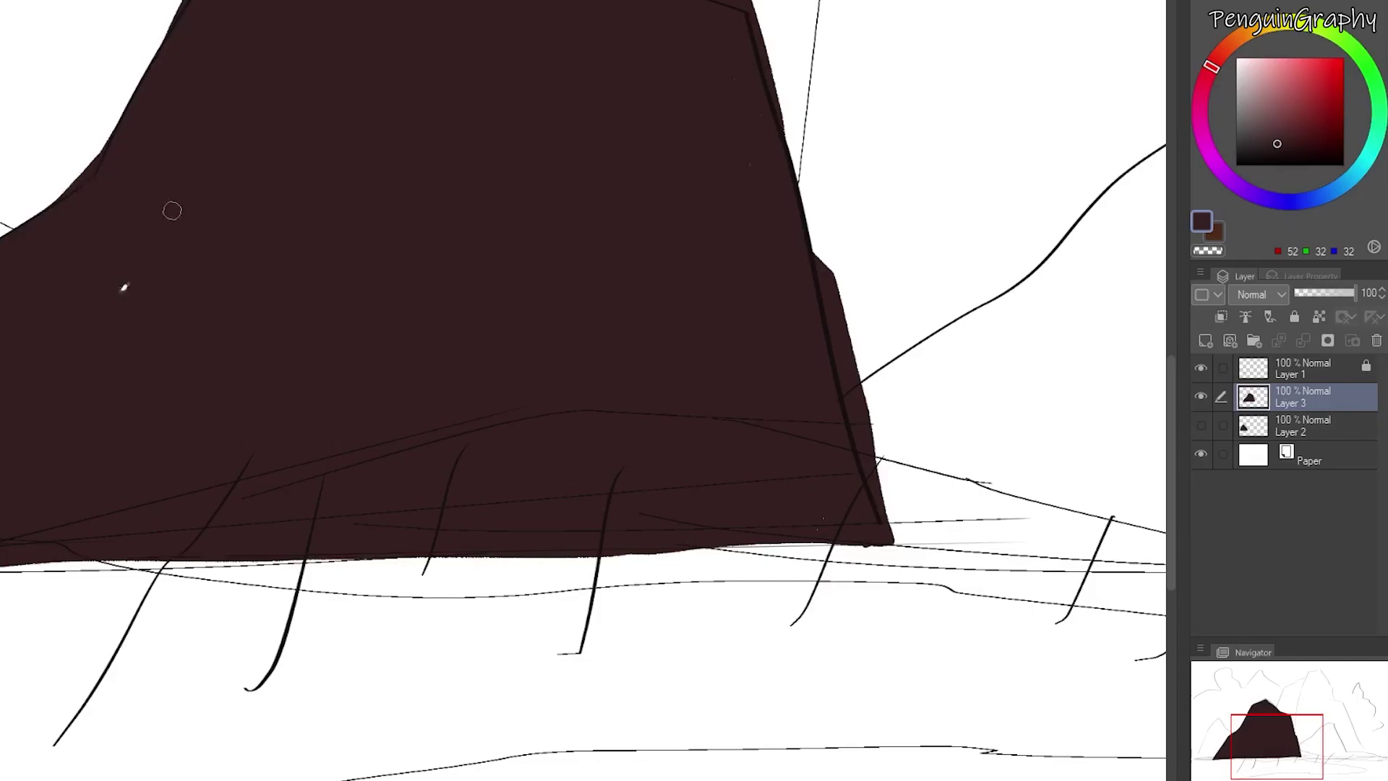
scroll(337, 48, "up", 3)
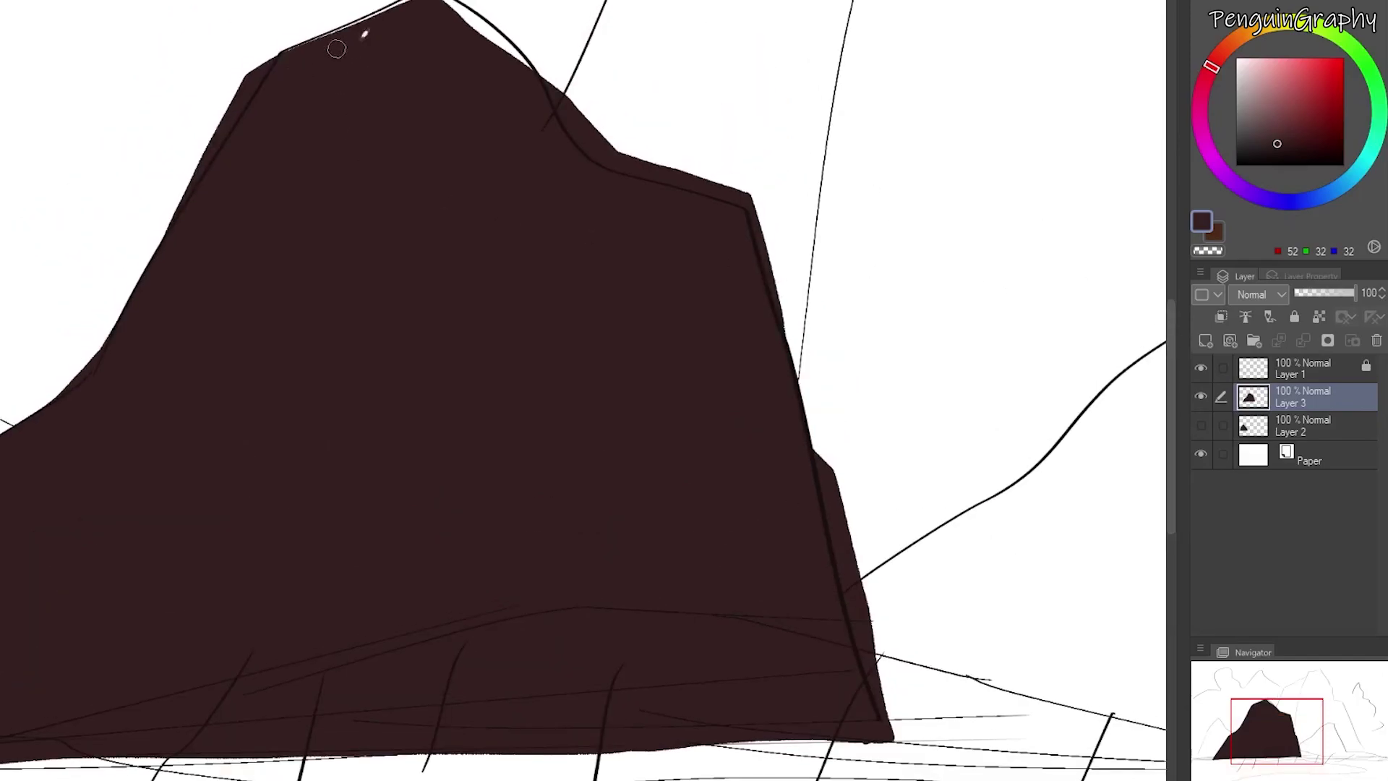
scroll(454, 333, "left", 4)
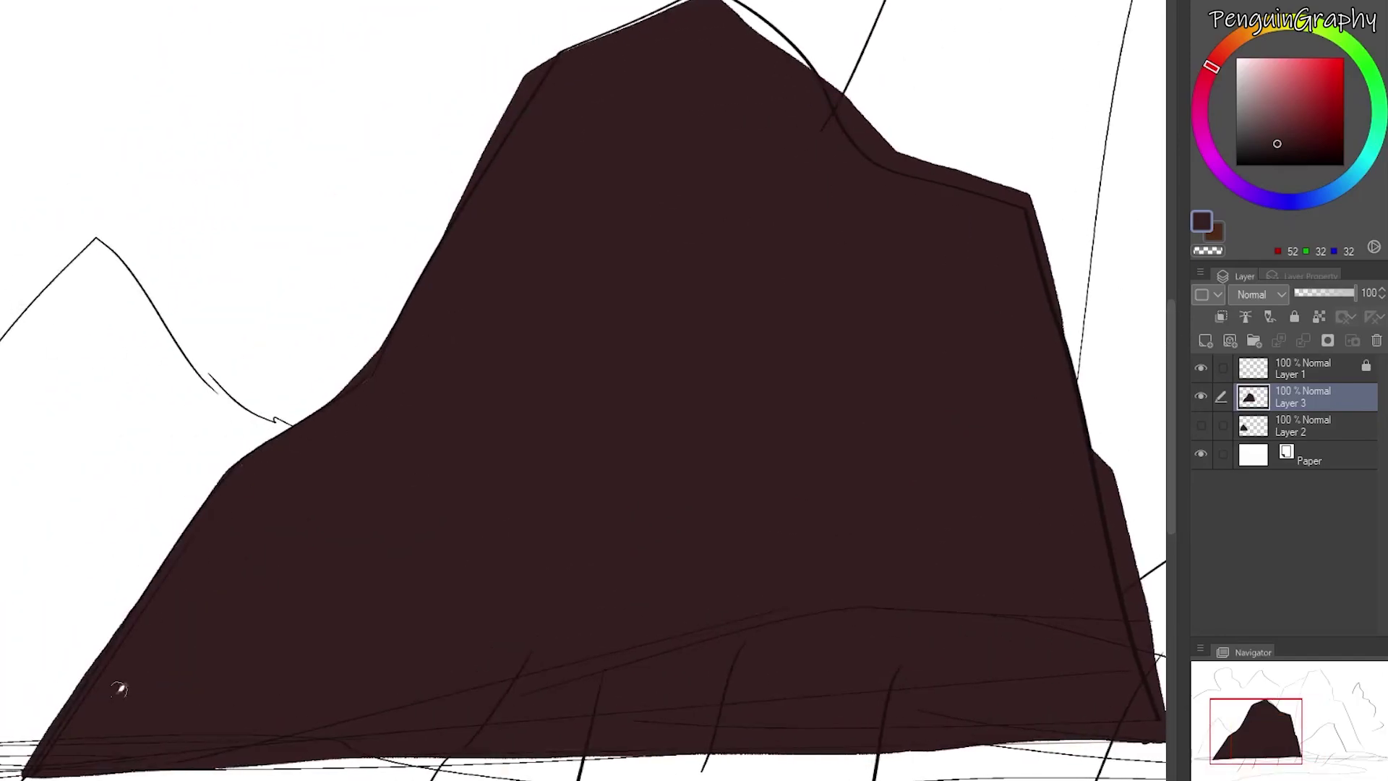
Hide Layer 3, add a layer above Layer 2 and outline the low foreground mountain on the right side of the sketch.
scroll(131, 673, "right", 9)
left_click(1200, 396)
left_click(1301, 426)
key("ctrl+shift+n")
mouse_move(370, 659)
left_mouse_down()
mouse_move(813, 310)
mouse_move(994, 427)
mouse_move(1093, 681)
left_mouse_up()
mouse_move(988, 424)
left_mouse_down()
mouse_move(1075, 514)
mouse_move(1041, 672)
mouse_move(455, 631)
left_mouse_up()
mouse_move(1105, 679)
left_mouse_down()
mouse_move(1001, 518)
mouse_move(1091, 561)
mouse_move(1133, 683)
left_mouse_up()
left_click_drag(1035, 480, 1164, 679)
mouse_move(989, 448)
left_mouse_down()
mouse_move(626, 448)
mouse_move(665, 452)
mouse_move(829, 636)
mouse_move(694, 685)
left_mouse_up()
Fill all enclosed areas of the low right mountain with dark brown.
left_click(439, 547)
left_click(793, 613)
left_click(677, 512)
left_click(705, 610)
left_click(771, 640)
left_click(734, 644)
left_click(691, 564)
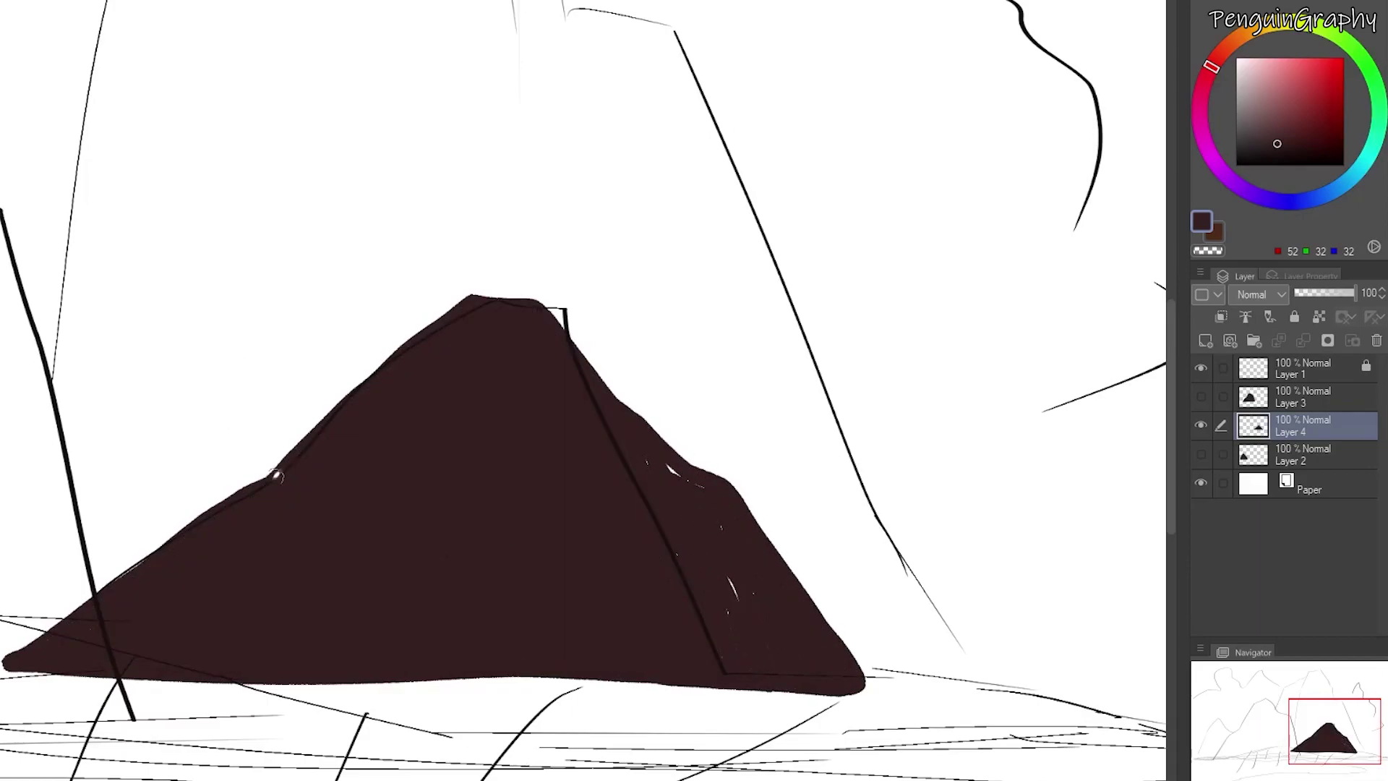
Roughen the low right mountain's left slope up to the summit with dark brown strokes.
mouse_move(33, 647)
left_mouse_down()
mouse_move(448, 333)
mouse_move(160, 566)
left_mouse_up()
left_click_drag(160, 566, 357, 388)
left_click_drag(179, 544, 100, 592)
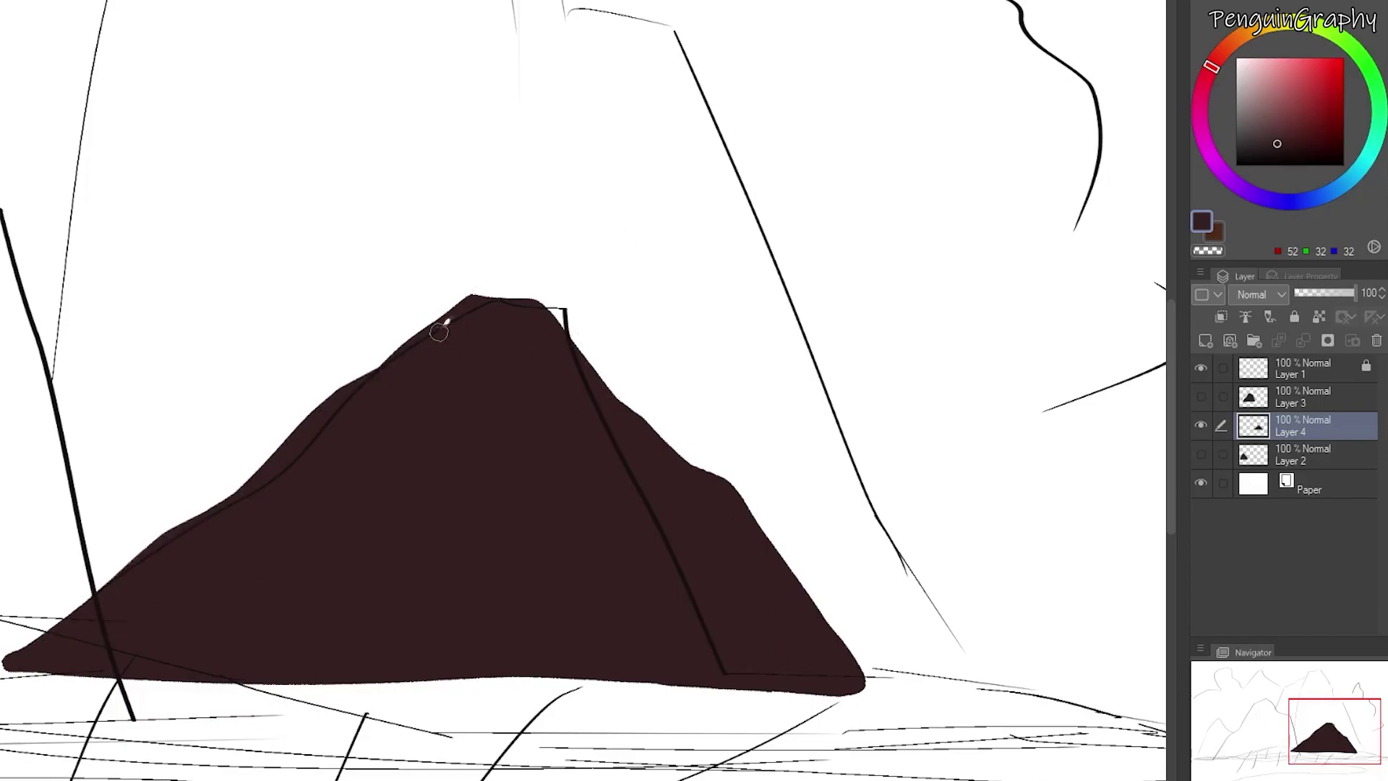
mouse_move(372, 374)
left_mouse_down()
mouse_move(488, 269)
mouse_move(600, 409)
mouse_move(578, 330)
mouse_move(477, 282)
left_mouse_up()
Hide Layer 4, add a layer directly above Paper, and outline and fill the rear shoulder left of the tallest peak.
left_click_drag(561, 356, 643, 356)
left_click(1200, 425)
left_click(1304, 489)
left_click(1205, 340)
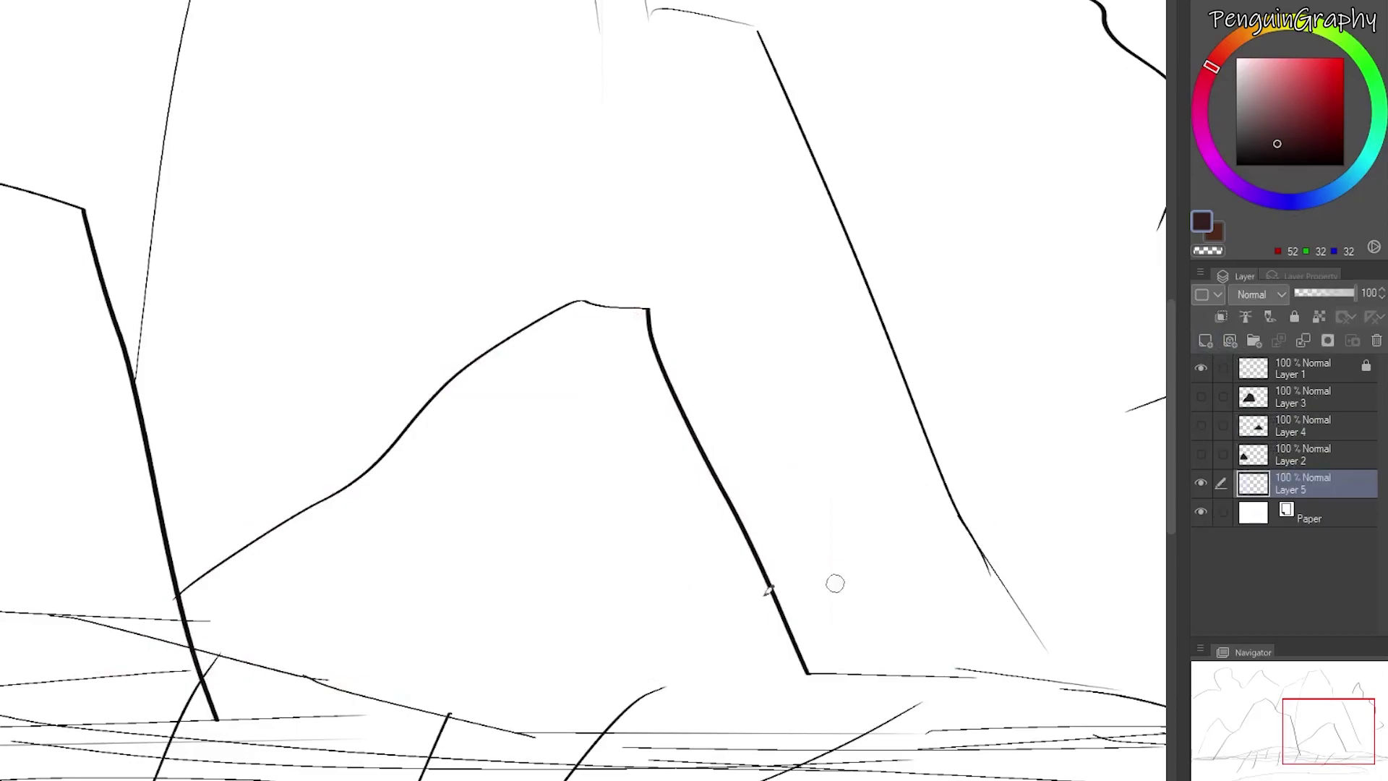
scroll(581, 589, "down", 3)
left_click_drag(475, 356, 651, 356)
scroll(529, 230, "up", 3)
mouse_move(432, 464)
left_mouse_down()
mouse_move(504, 331)
mouse_move(428, 472)
mouse_move(519, 277)
mouse_move(633, 201)
mouse_move(700, 208)
left_mouse_up()
key("ctrl+z")
key("ctrl+z")
mouse_move(421, 493)
left_mouse_down()
mouse_move(514, 297)
mouse_move(694, 205)
mouse_move(698, 387)
mouse_move(638, 586)
mouse_move(426, 491)
left_mouse_up()
left_click(559, 441)
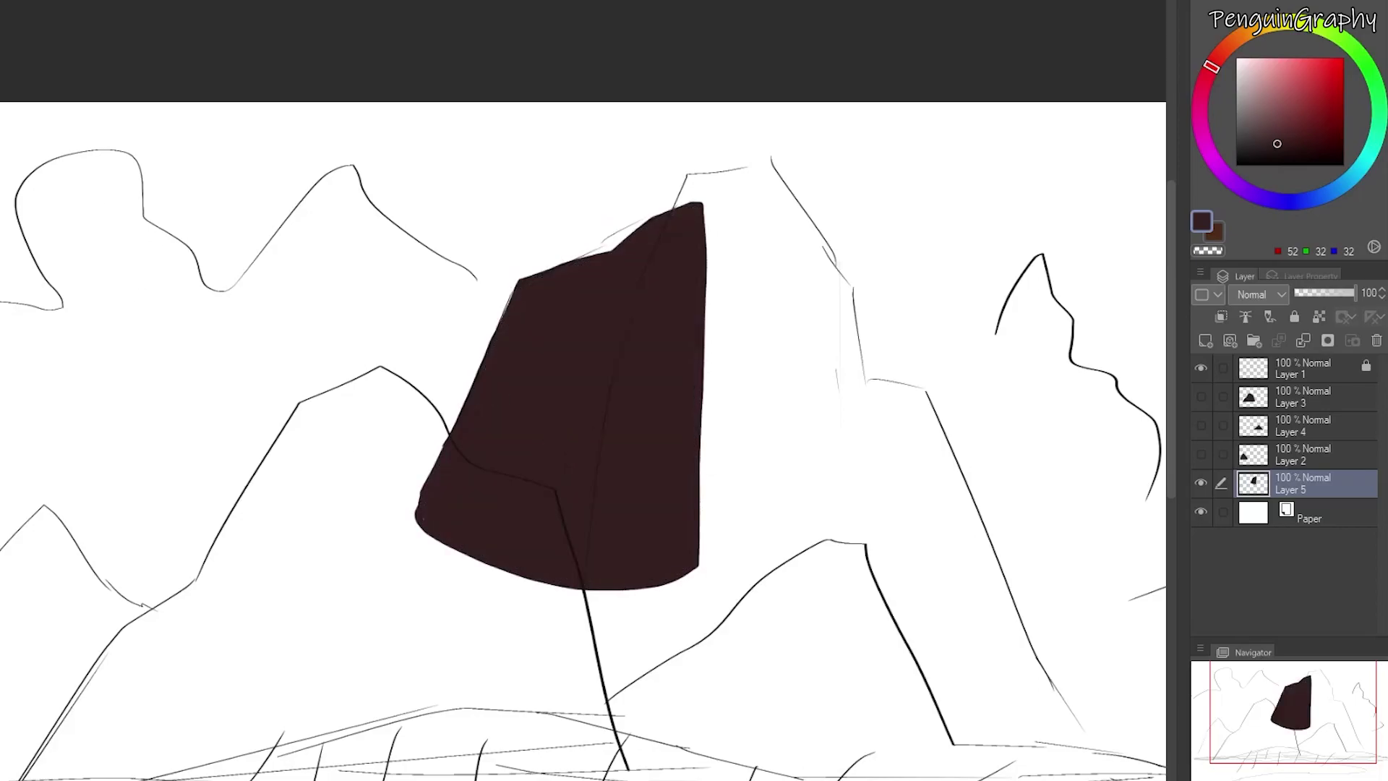
Widen the rear shoulder's upper ridge and lower left slope with uneven dark brown strokes.
scroll(663, 284, "up", 4)
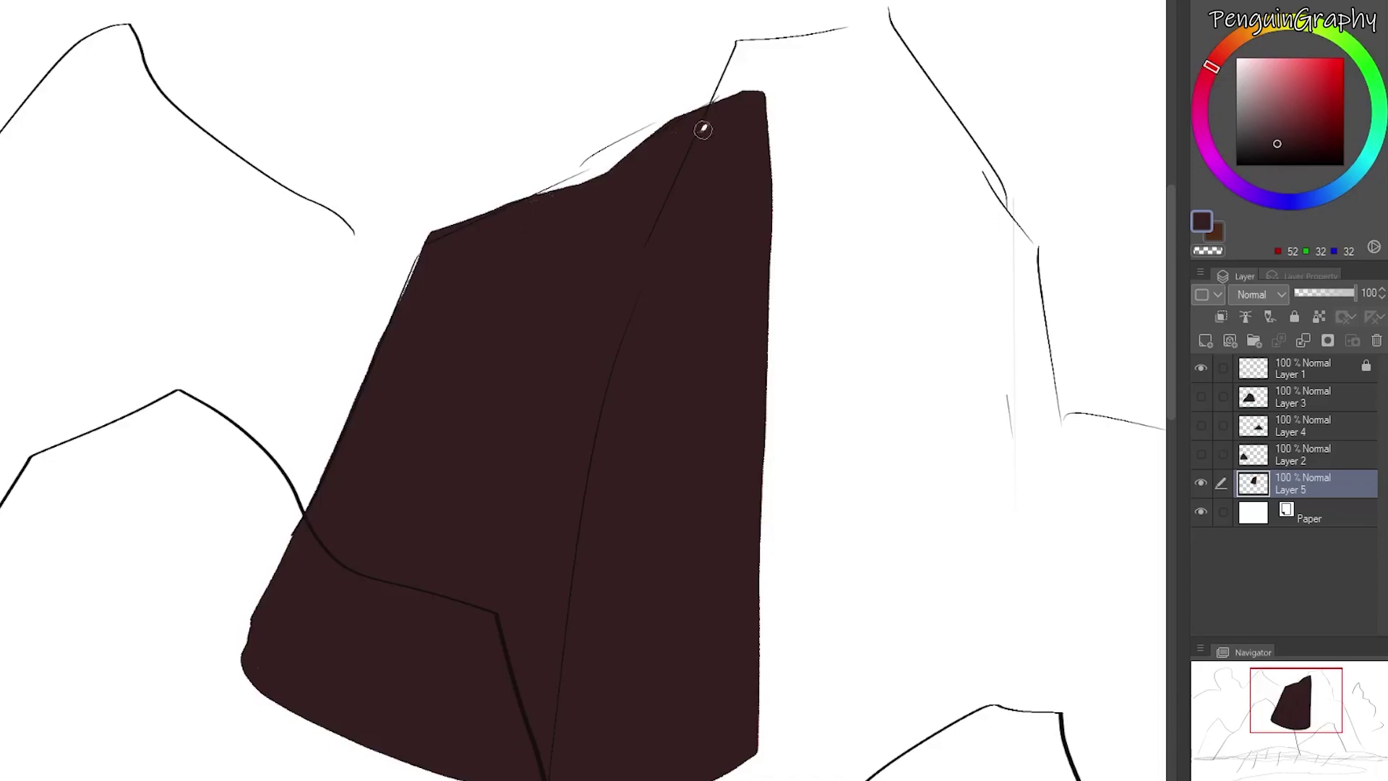
mouse_move(503, 222)
left_mouse_down()
mouse_move(550, 184)
mouse_move(614, 173)
left_mouse_up()
mouse_move(350, 396)
left_mouse_down()
mouse_move(250, 575)
mouse_move(229, 659)
mouse_move(411, 690)
mouse_move(259, 678)
mouse_move(242, 618)
mouse_move(271, 541)
mouse_move(375, 391)
mouse_move(261, 583)
mouse_move(245, 654)
left_mouse_up()
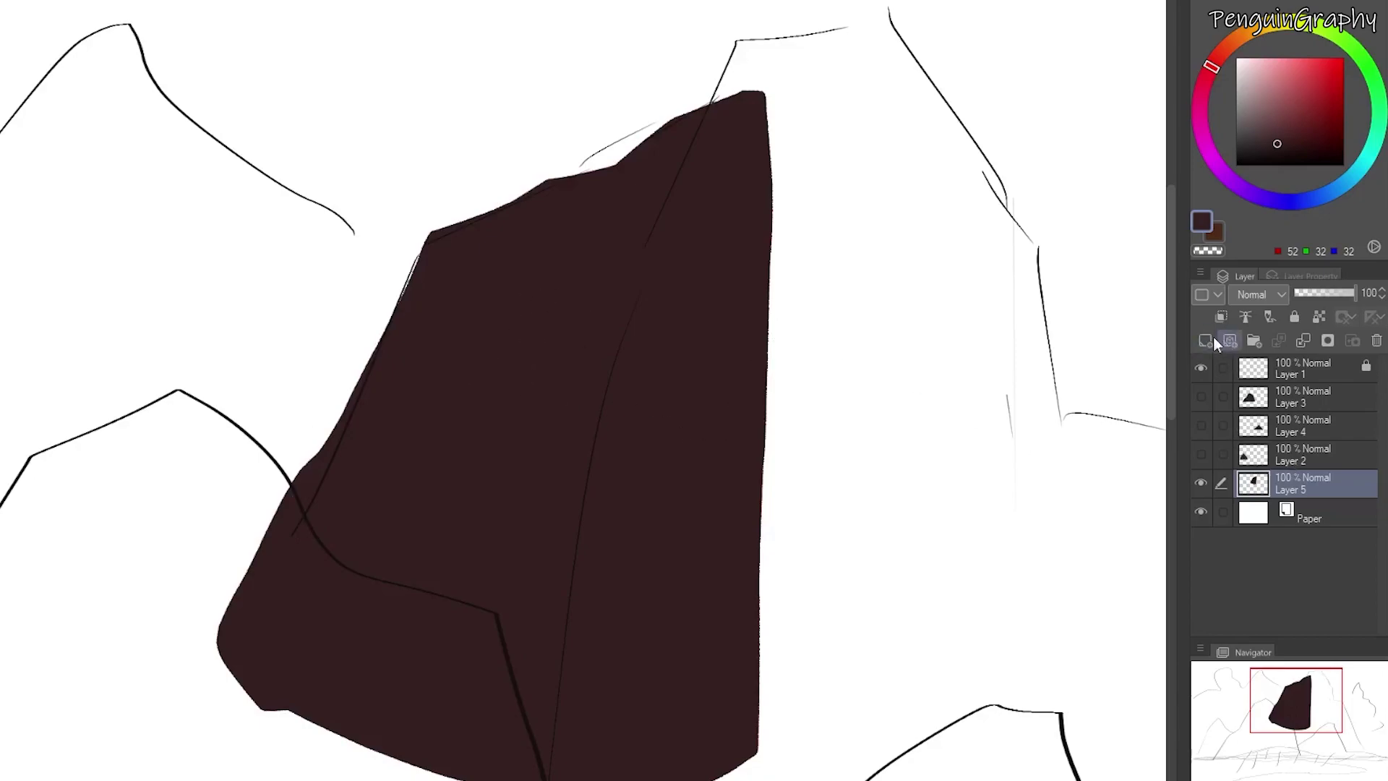
Add a layer above Layer 5, hide Layer 5 and outline the tallest mountain's summit and left slope.
left_click(1229, 340)
left_click(1201, 512)
mouse_move(535, 777)
left_mouse_down()
mouse_move(632, 293)
mouse_move(719, 63)
mouse_move(867, 2)
mouse_move(967, 139)
mouse_move(1054, 481)
left_mouse_up()
mouse_move(755, 45)
left_mouse_down()
mouse_move(853, 7)
mouse_move(888, 43)
mouse_move(730, 58)
mouse_move(649, 291)
left_mouse_up()
left_click_drag(650, 262, 633, 314)
left_click_drag(722, 98, 567, 453)
left_click_drag(597, 338, 505, 759)
key("ctrl+z")
key("ctrl+z")
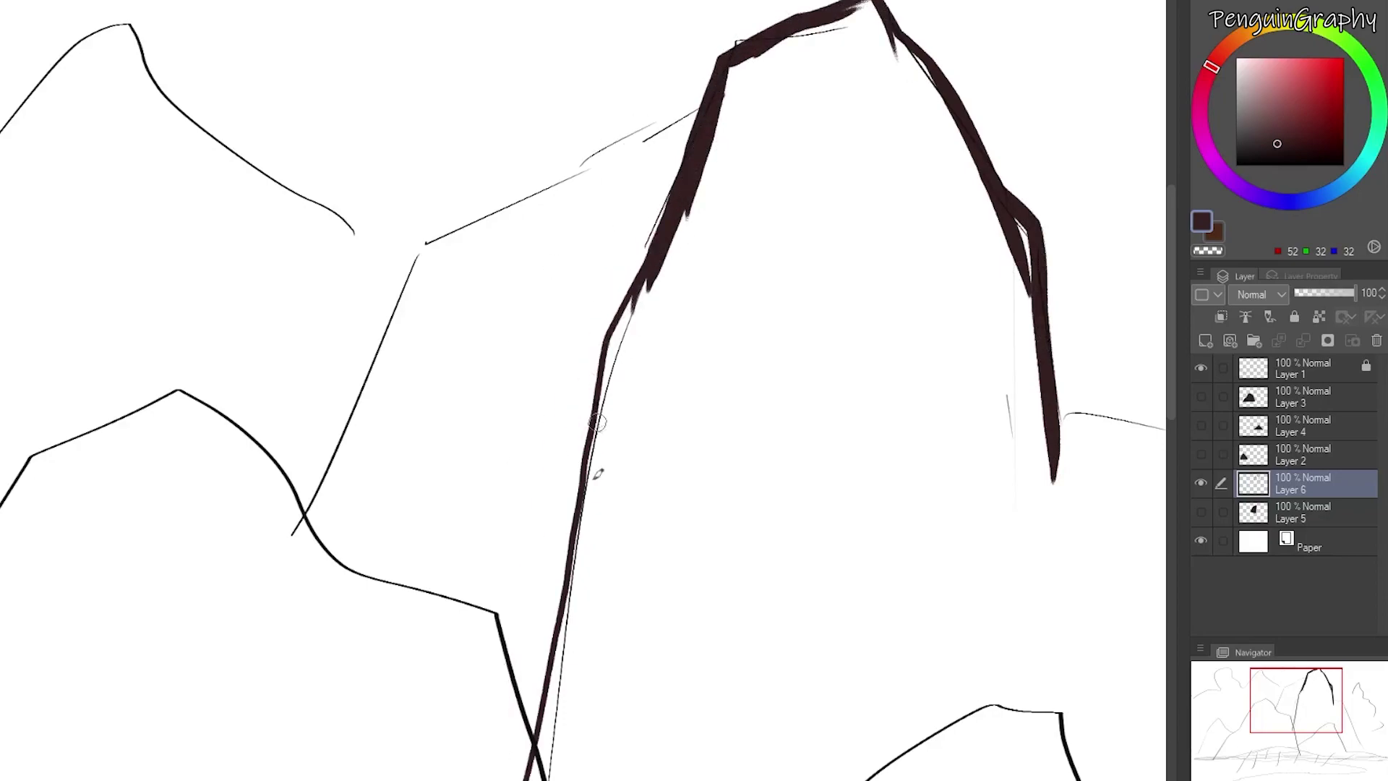
Thicken the tallest mountain's upper outline, extend it down the right slope and close it along the base.
left_click_drag(691, 226, 727, 70)
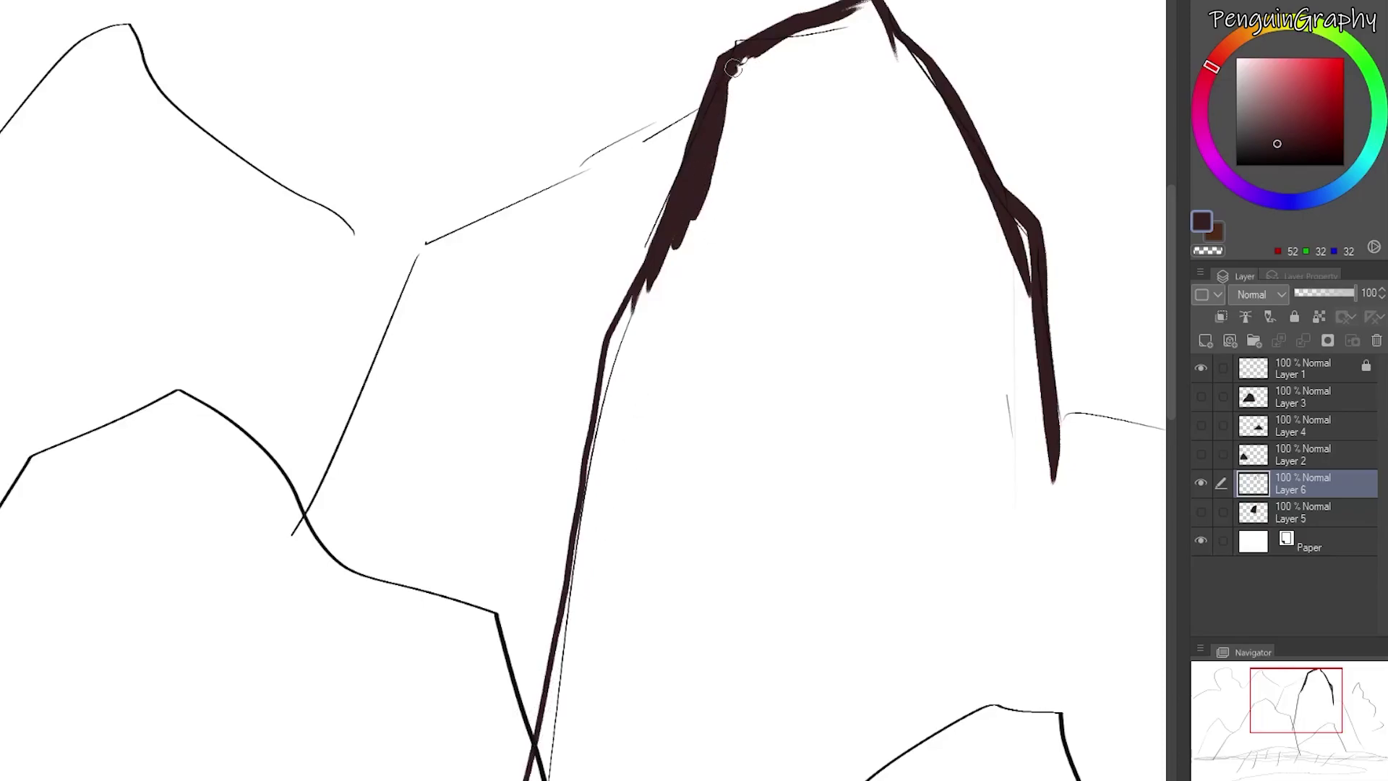
scroll(858, 379, "right", 3)
left_click_drag(838, 218, 889, 485)
left_click_drag(880, 373, 1102, 780)
left_click_drag(1171, 366, 1174, 429)
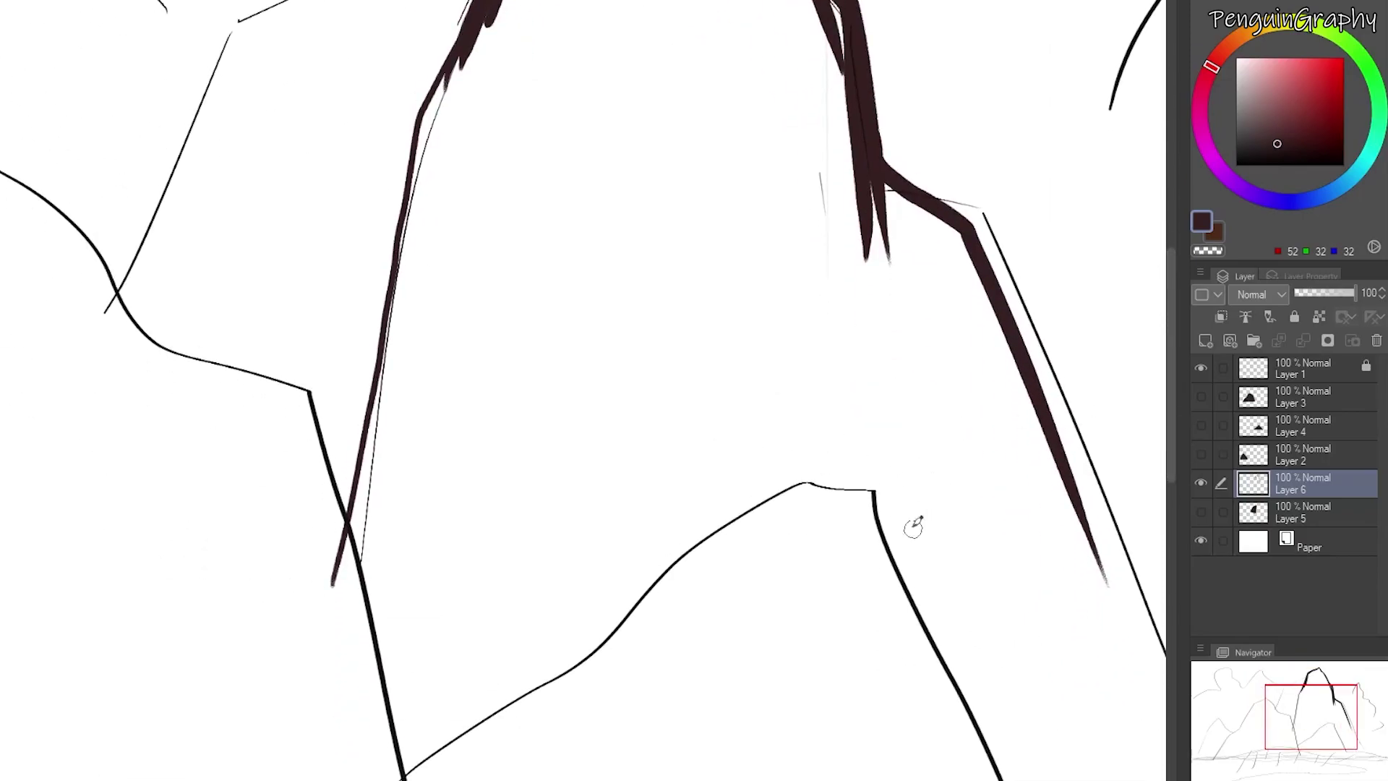
left_click_drag(1067, 471, 1193, 780)
scroll(365, 428, "down", 3)
mouse_move(844, 539)
left_mouse_down()
mouse_move(920, 698)
mouse_move(351, 563)
mouse_move(345, 535)
left_mouse_up()
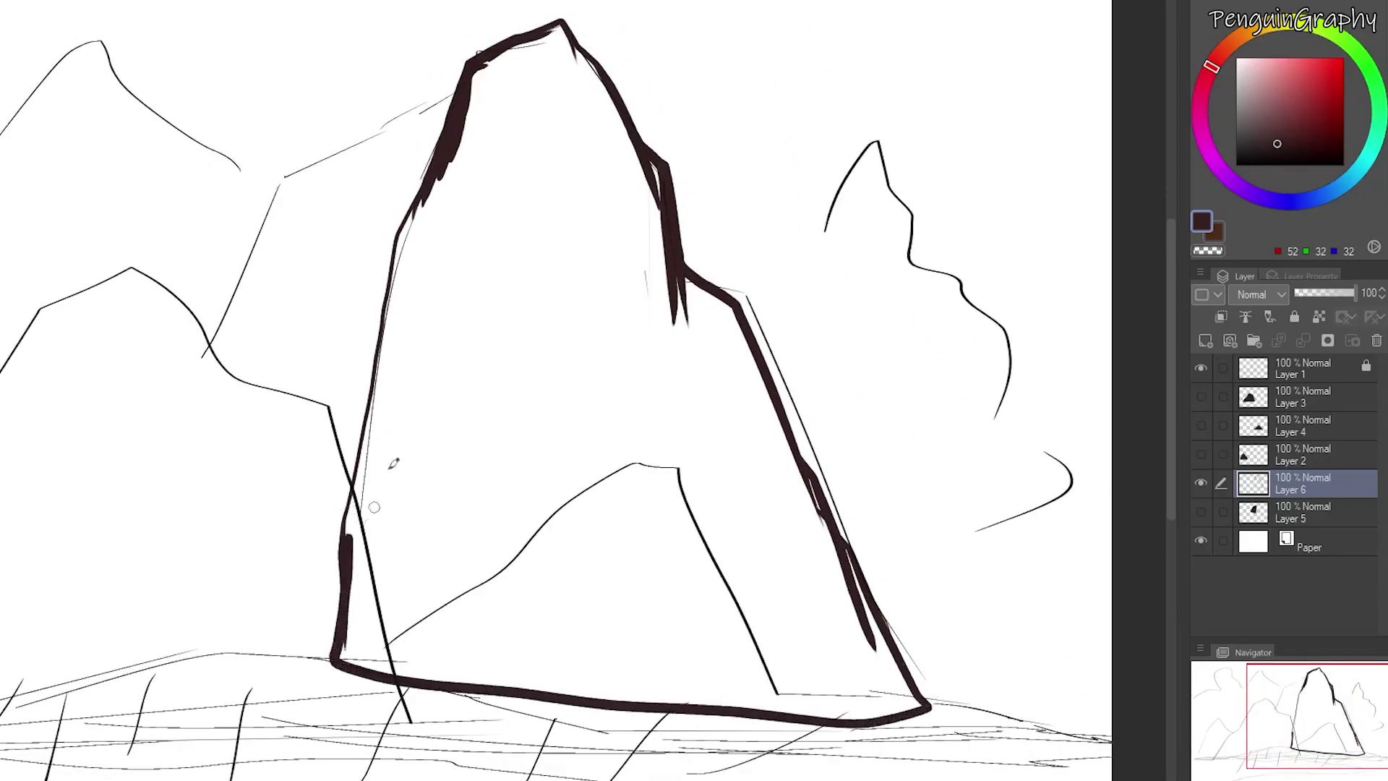
Fill the tallest mountain with dark brown and bulge out its upper right slope.
left_click(507, 436)
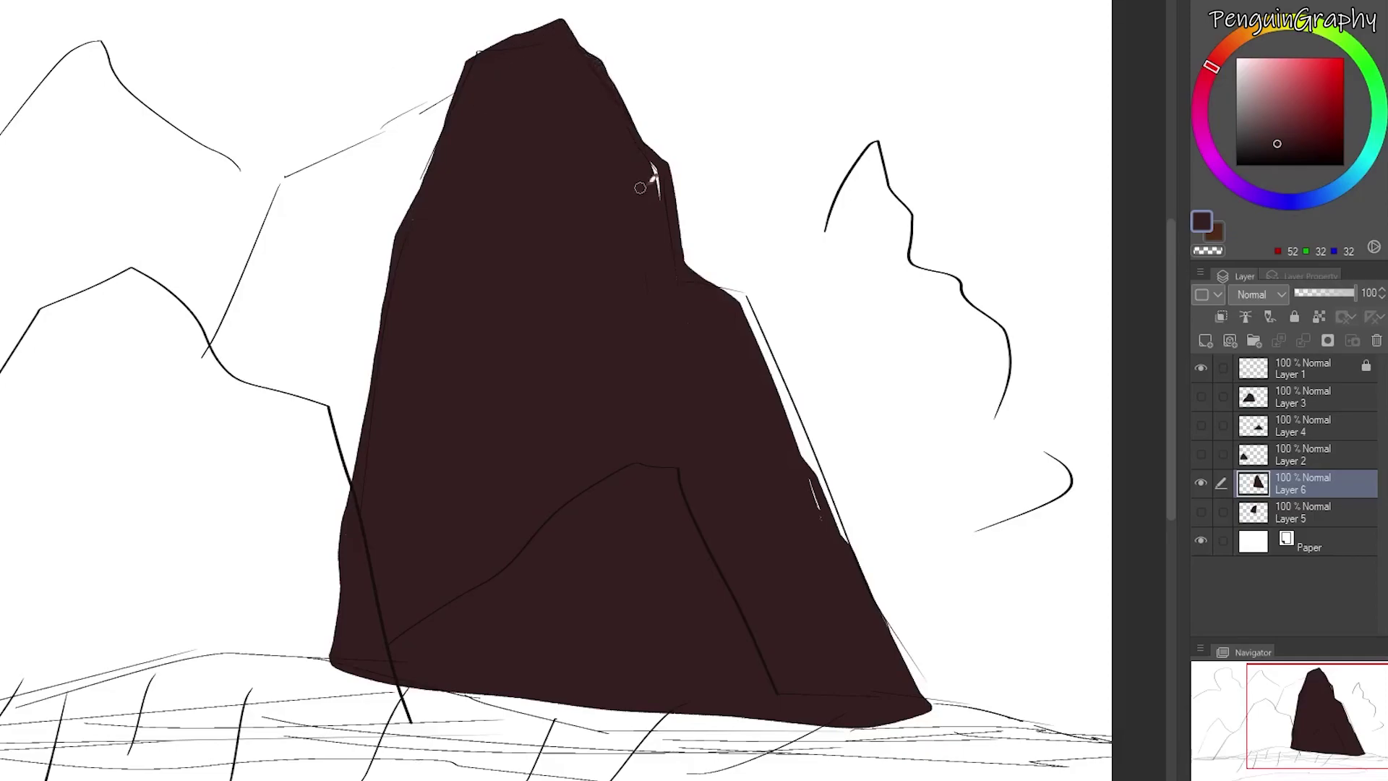
left_click_drag(606, 64, 652, 186)
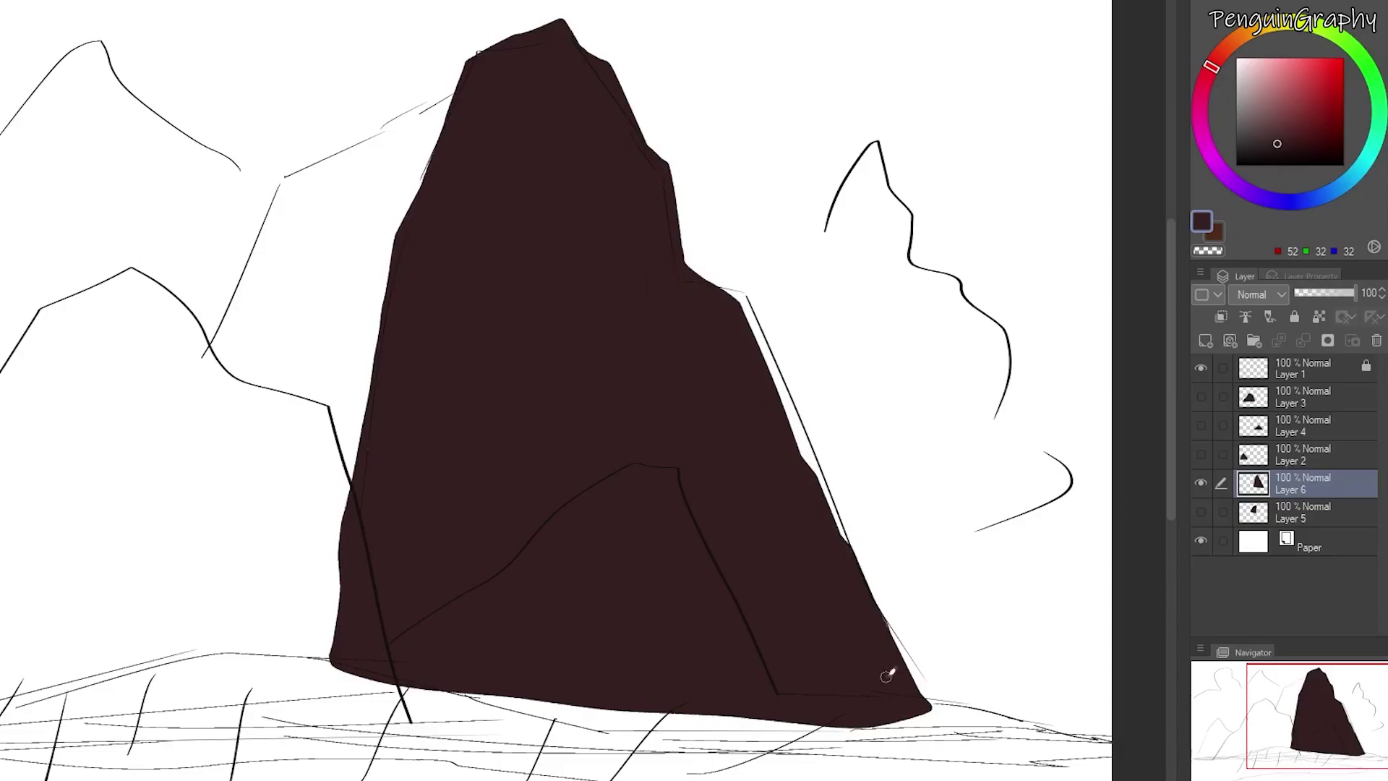
Make all the hidden mountain layers visible again and select Layer 2.
scroll(662, 285, "up", 1)
scroll(527, 528, "up", 1)
left_click_drag(1171, 427, 1204, 492)
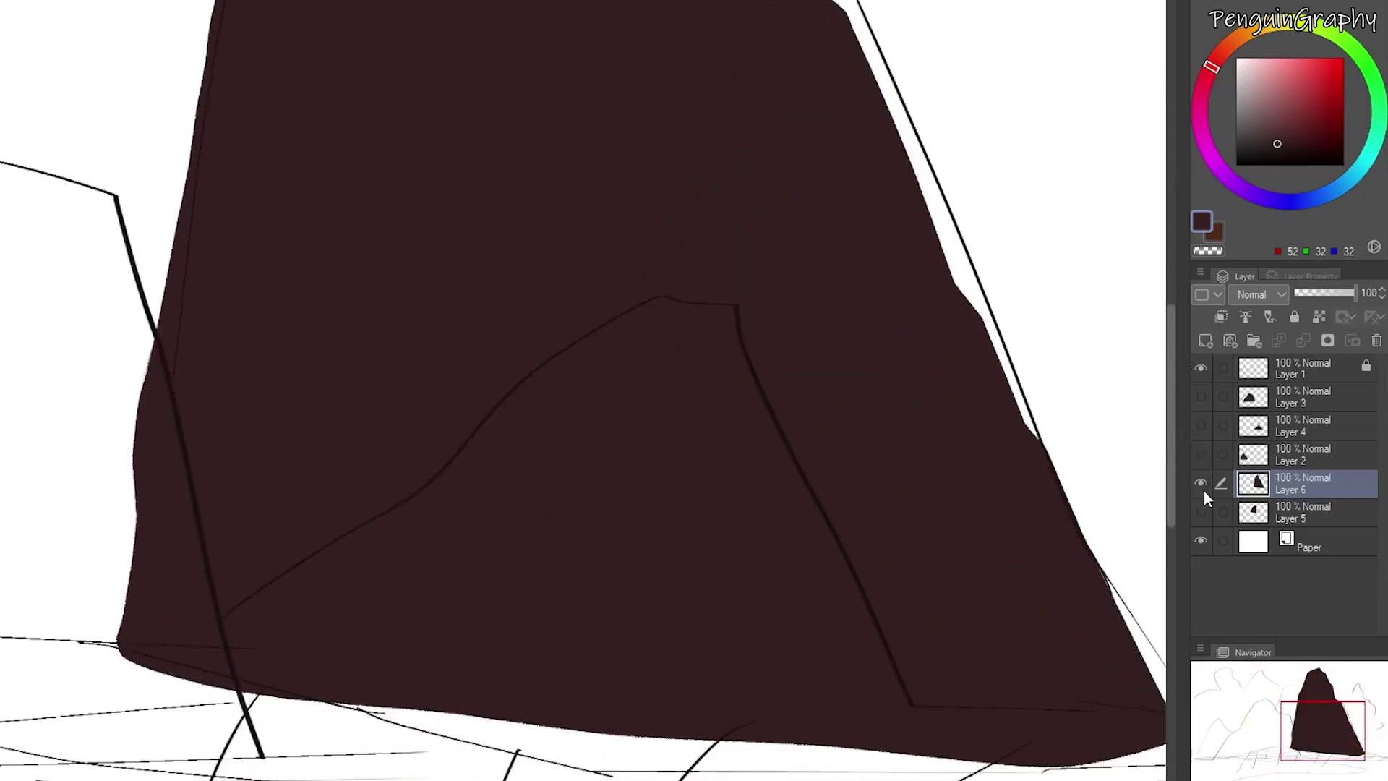
scroll(701, 474, "down", 1)
left_click_drag(860, 779, 770, 779)
left_click_drag(1198, 512, 1206, 392)
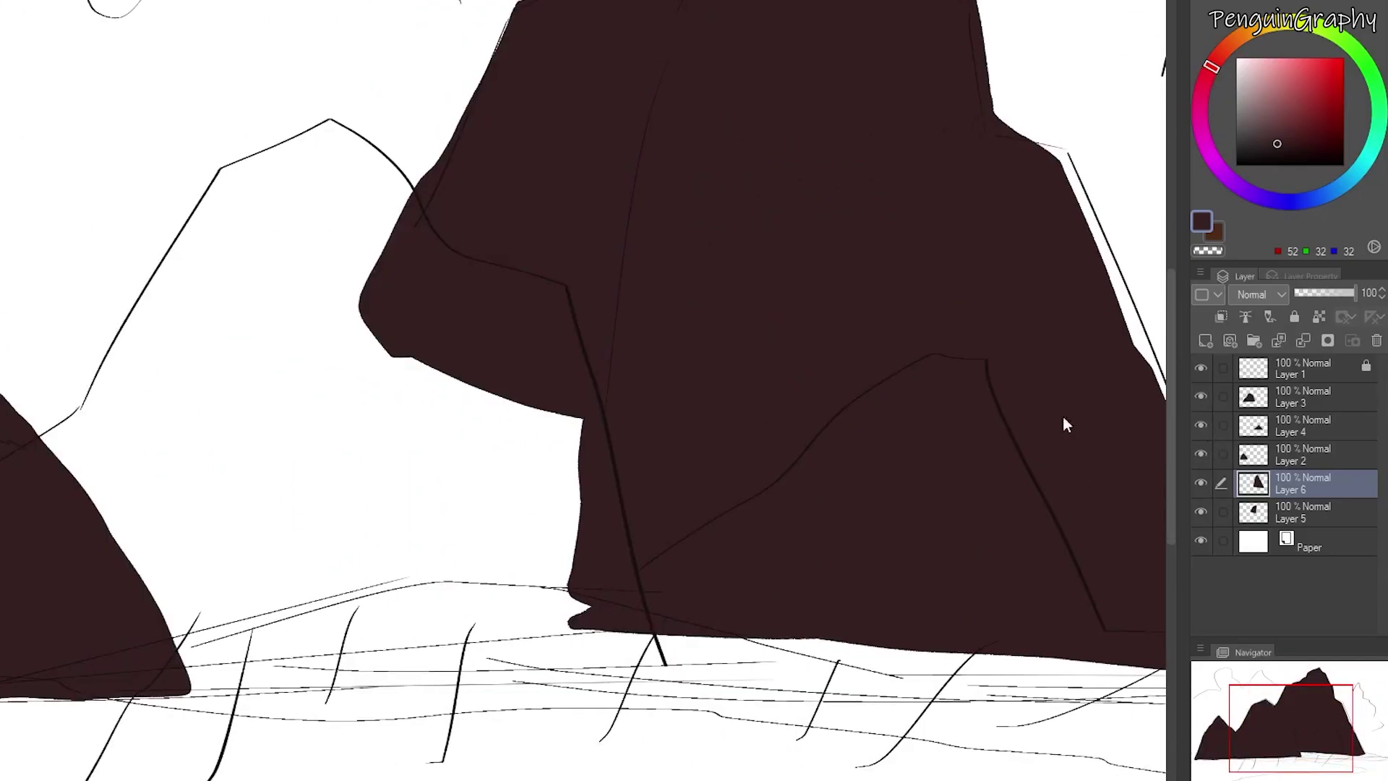
scroll(404, 510, "down", 2)
left_click_drag(622, 779, 522, 779)
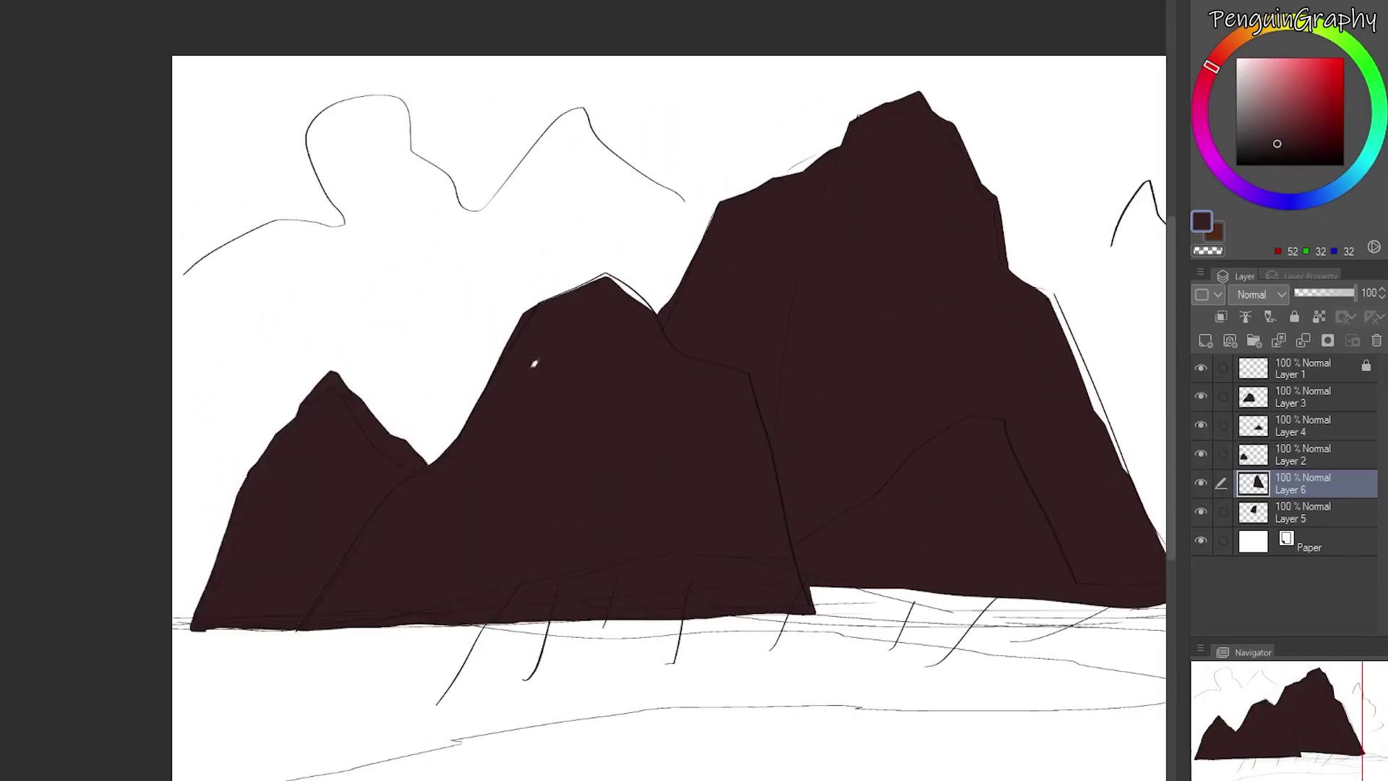
scroll(279, 375, "up", 2)
left_click(1319, 463)
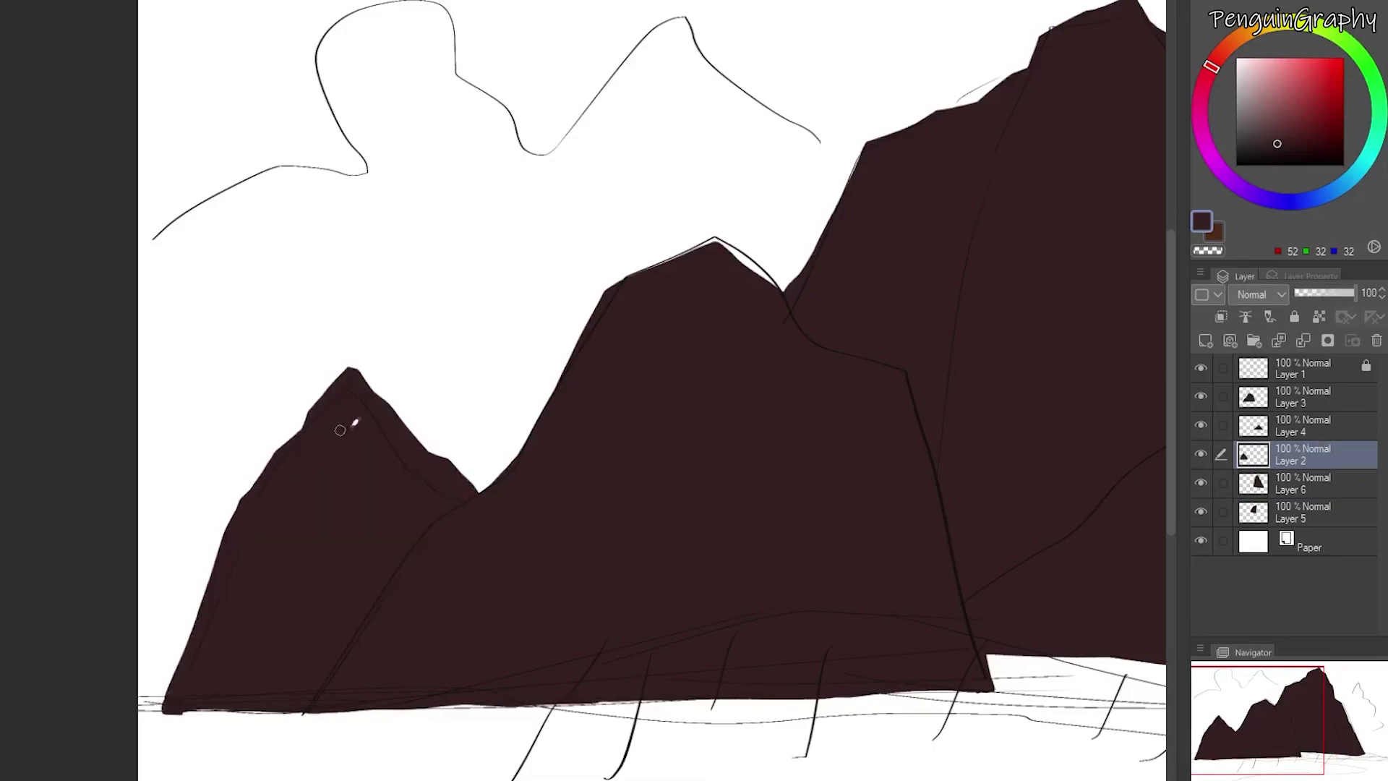
scroll(857, 540, "down", 2)
left_click_drag(650, 779, 767, 779)
left_click_drag(1171, 427, 1171, 462)
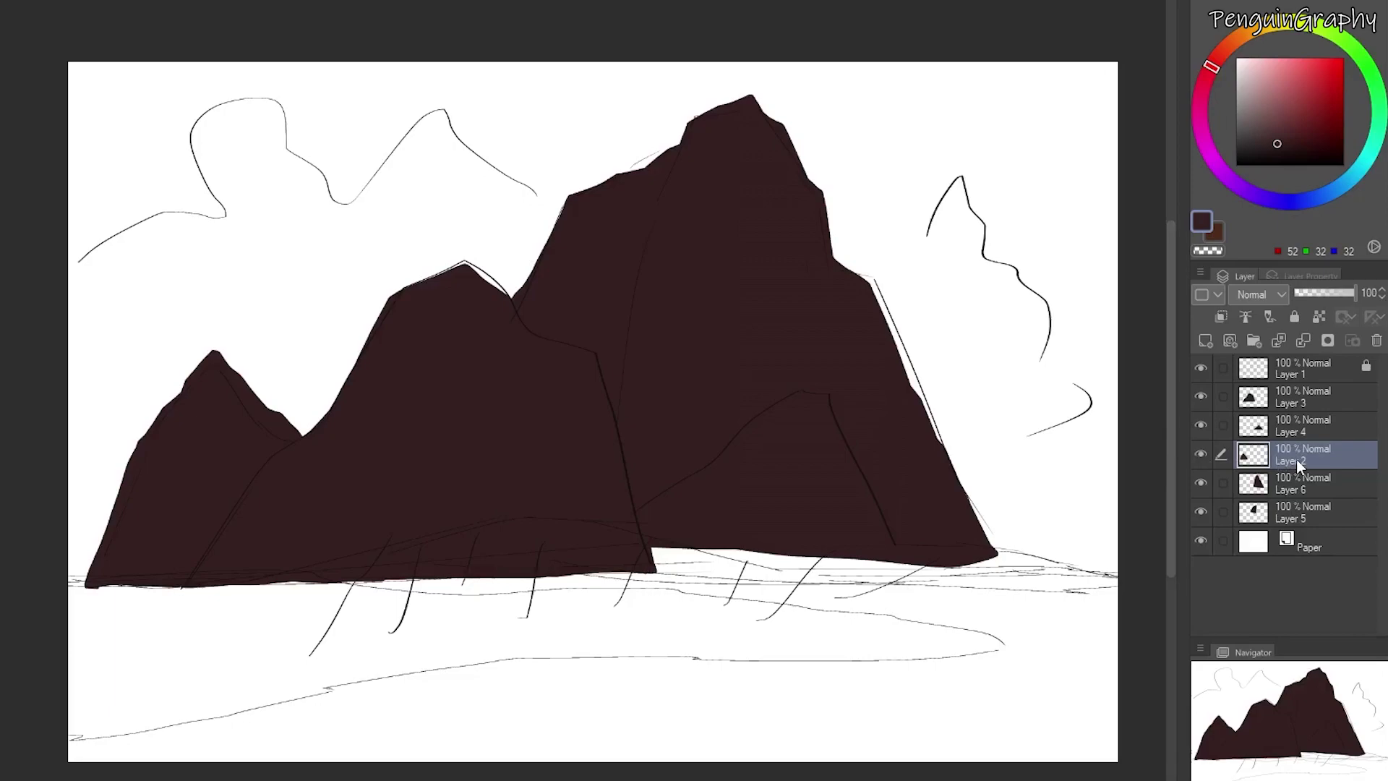
Add a layer directly above Paper for the sky and set the drawing colour to blue, RGB 68, 143, 205.
left_click(1317, 397)
left_click(1317, 542)
left_click(1205, 340)
left_click_drag(1327, 196, 1339, 188)
left_click_drag(1299, 93, 1308, 79)
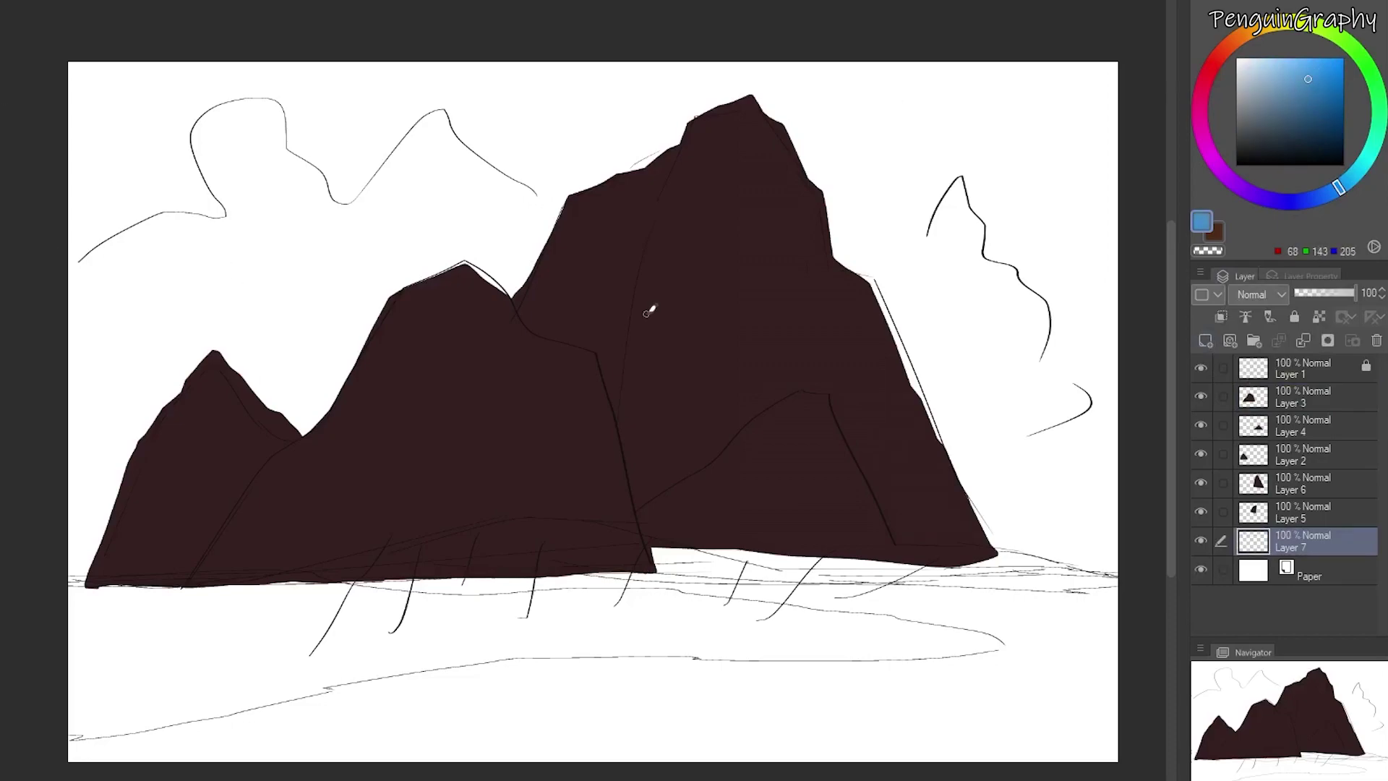
Paint broad horizontal bands across the sky behind the mountains, first in blue and then in a lighter blue.
mouse_move(80, 477)
left_mouse_down()
mouse_move(93, 527)
mouse_move(1084, 551)
left_mouse_up()
left_click_drag(75, 543, 1165, 535)
left_click_drag(124, 517, 1163, 522)
left_click(1303, 66)
mouse_move(137, 185)
left_mouse_down()
mouse_move(953, 208)
mouse_move(1157, 195)
left_mouse_up()
left_click_drag(72, 202, 1156, 190)
mouse_move(96, 129)
left_mouse_down()
mouse_move(249, 150)
mouse_move(1156, 153)
left_mouse_up()
Paint the uppermost part of the sky with pale blue horizontal strokes.
left_click(1286, 58)
left_click_drag(73, 63, 1156, 61)
left_click_drag(68, 97, 1156, 118)
left_click_drag(90, 168, 1033, 132)
Paint medium blue horizontal strokes across the middle of the sky on both sides of the peaks.
left_click(1311, 78)
left_click_drag(108, 300, 465, 299)
mouse_move(80, 249)
left_mouse_down()
mouse_move(1055, 235)
mouse_move(805, 217)
left_mouse_up()
key("c")
left_click_drag(821, 304, 1149, 312)
Layer slightly lighter blue horizontal streaks over the middle and upper sky around the mountains.
left_click(1306, 69)
left_click_drag(1147, 253, 571, 249)
left_click_drag(1134, 235, 463, 274)
mouse_move(838, 297)
left_mouse_down()
mouse_move(474, 299)
mouse_move(80, 336)
left_mouse_up()
left_click_drag(232, 290, 73, 296)
mouse_move(499, 307)
left_mouse_down()
mouse_move(366, 279)
mouse_move(307, 289)
left_mouse_up()
left_click_drag(635, 245, 405, 252)
mouse_move(1091, 188)
left_mouse_down()
mouse_move(577, 159)
mouse_move(526, 172)
left_mouse_up()
mouse_move(634, 320)
left_mouse_down()
mouse_move(1143, 295)
mouse_move(870, 313)
left_mouse_up()
Add pale blue streaks across the middle sky, a darker blue band near the horizon and medium blue strokes between them.
left_click(1289, 58)
mouse_move(962, 271)
left_mouse_down()
mouse_move(193, 384)
mouse_move(982, 431)
mouse_move(991, 338)
mouse_move(612, 400)
mouse_move(1108, 413)
mouse_move(69, 402)
left_mouse_up()
left_click(1309, 90)
mouse_move(90, 511)
left_mouse_down()
mouse_move(301, 477)
mouse_move(1256, 463)
mouse_move(750, 520)
mouse_move(402, 424)
mouse_move(1117, 430)
left_mouse_up()
left_click(1314, 73)
mouse_move(1084, 354)
left_mouse_down()
mouse_move(443, 406)
mouse_move(403, 344)
mouse_move(79, 362)
left_mouse_up()
Touch up the left sky with lighter blue, then sample a sky blue and paint a band across the upper sky.
left_click(1298, 64)
mouse_move(51, 311)
left_mouse_down()
mouse_move(92, 304)
mouse_move(471, 427)
mouse_move(1186, 364)
mouse_move(799, 222)
mouse_move(139, 157)
left_mouse_up()
left_click(136, 210, "alt")
mouse_move(137, 227)
left_mouse_down()
mouse_move(666, 195)
mouse_move(917, 261)
mouse_move(957, 312)
mouse_move(1047, 207)
left_mouse_up()
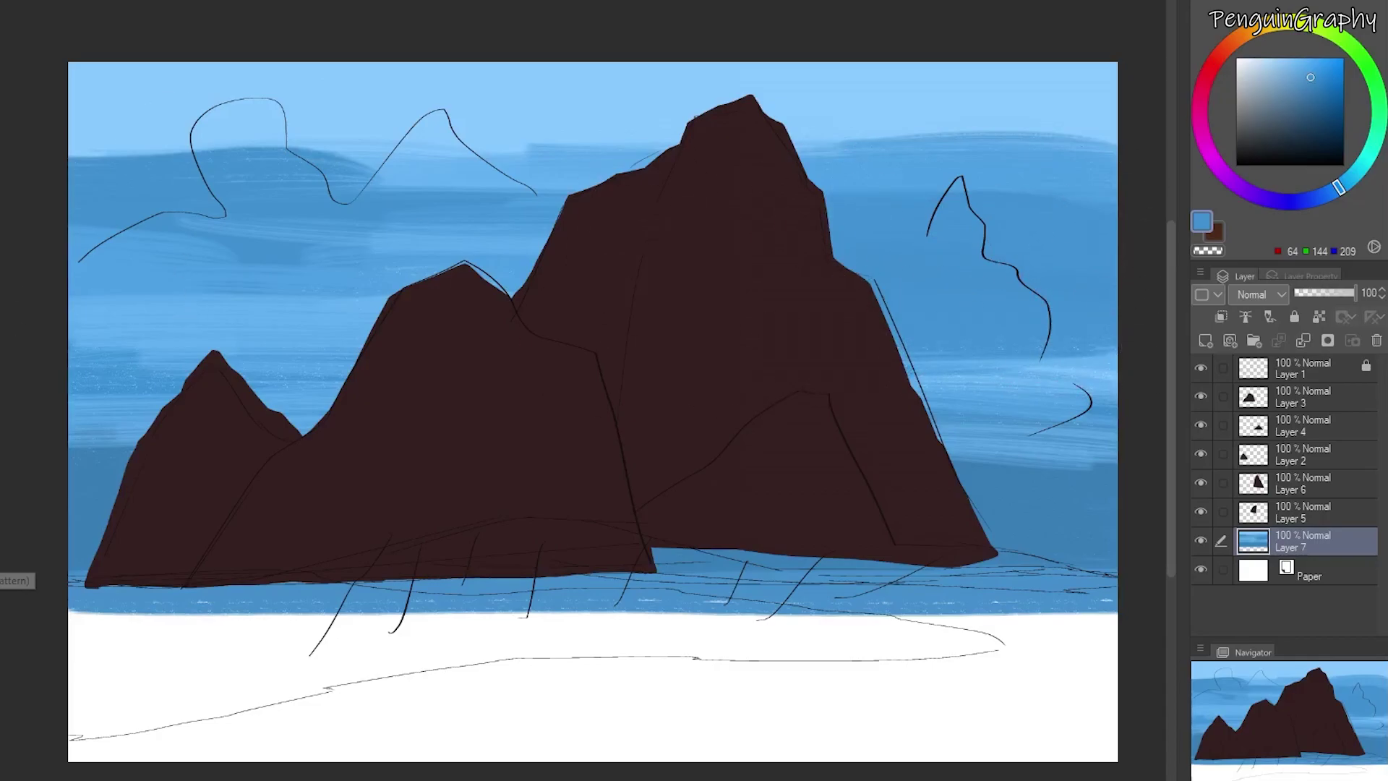
Examine the detailed settings of several brushes, including their ink and spraying effect options.
key("F7")
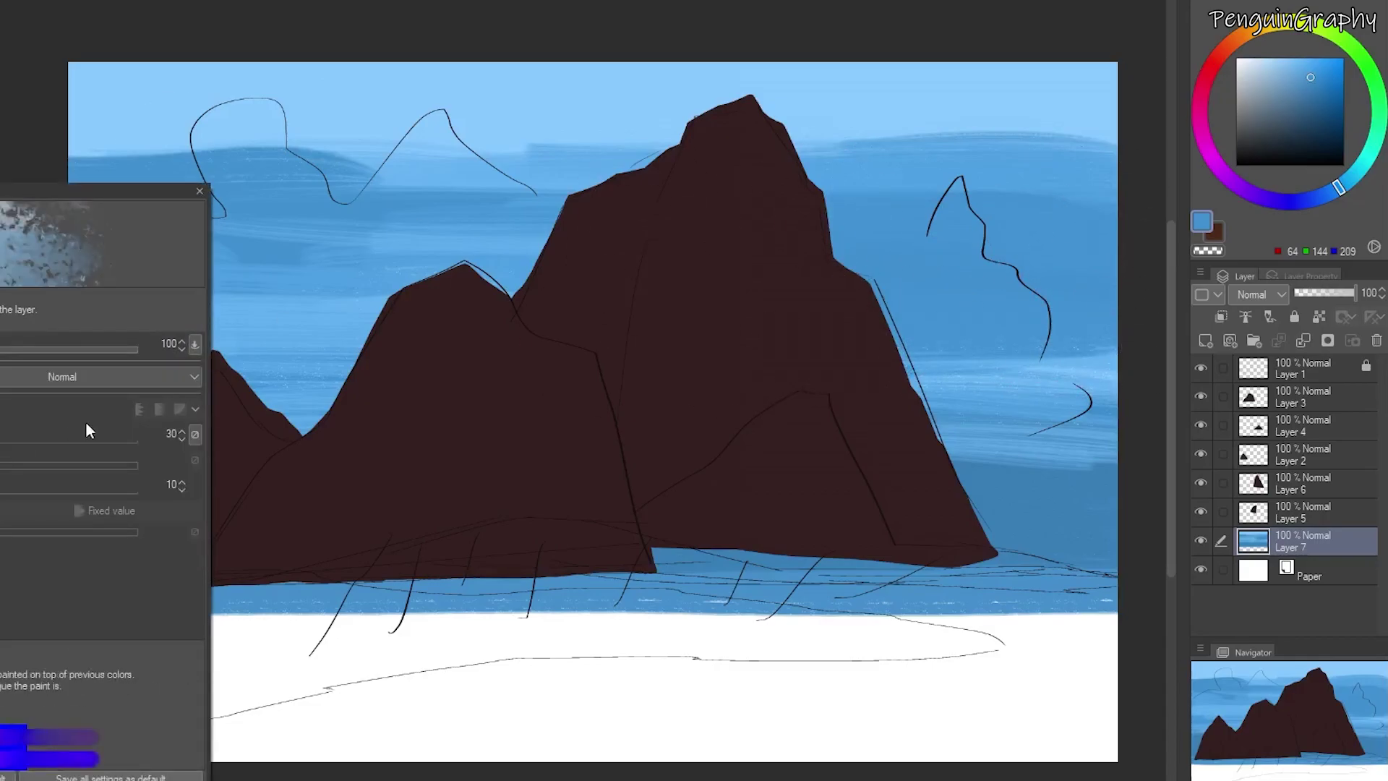
left_click(1, 442)
left_click(1, 492)
left_click(2, 350)
left_click(199, 191)
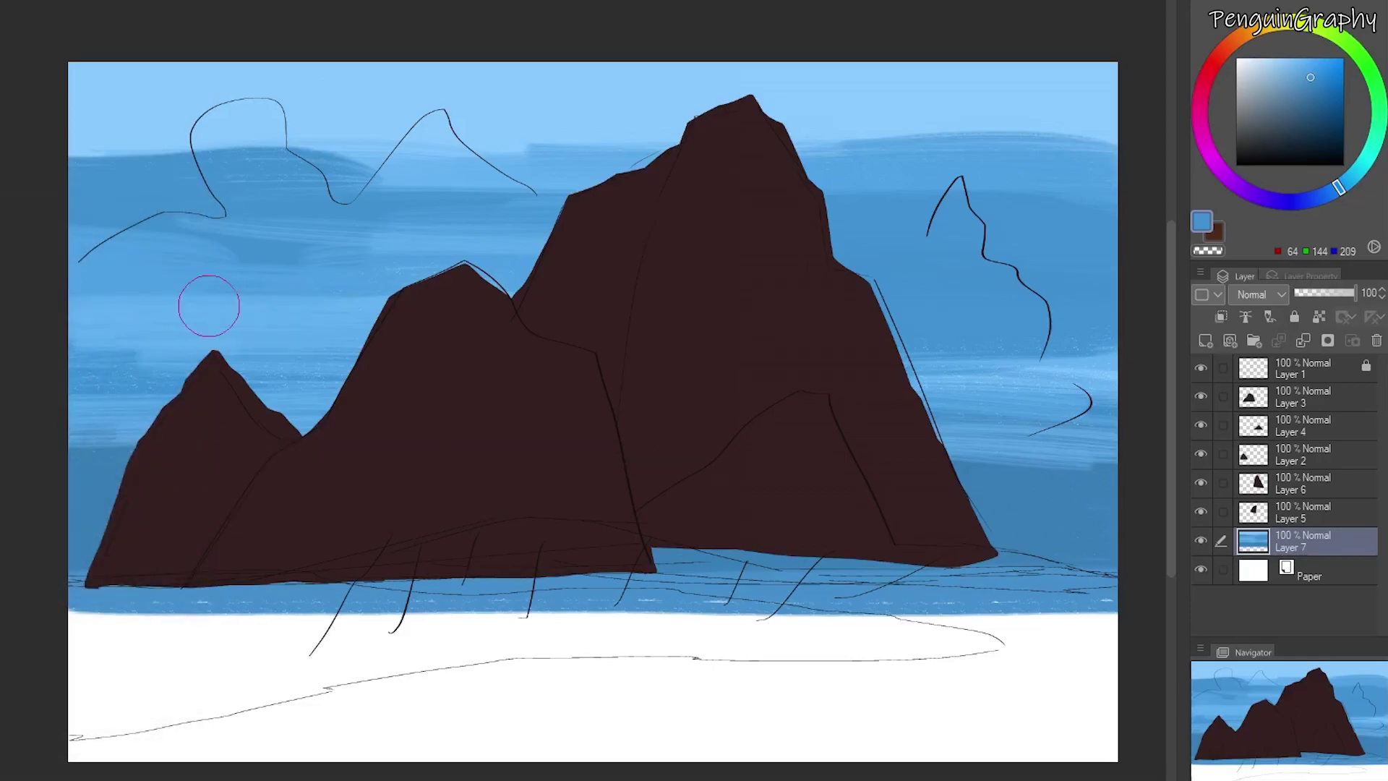
left_click(2, 580)
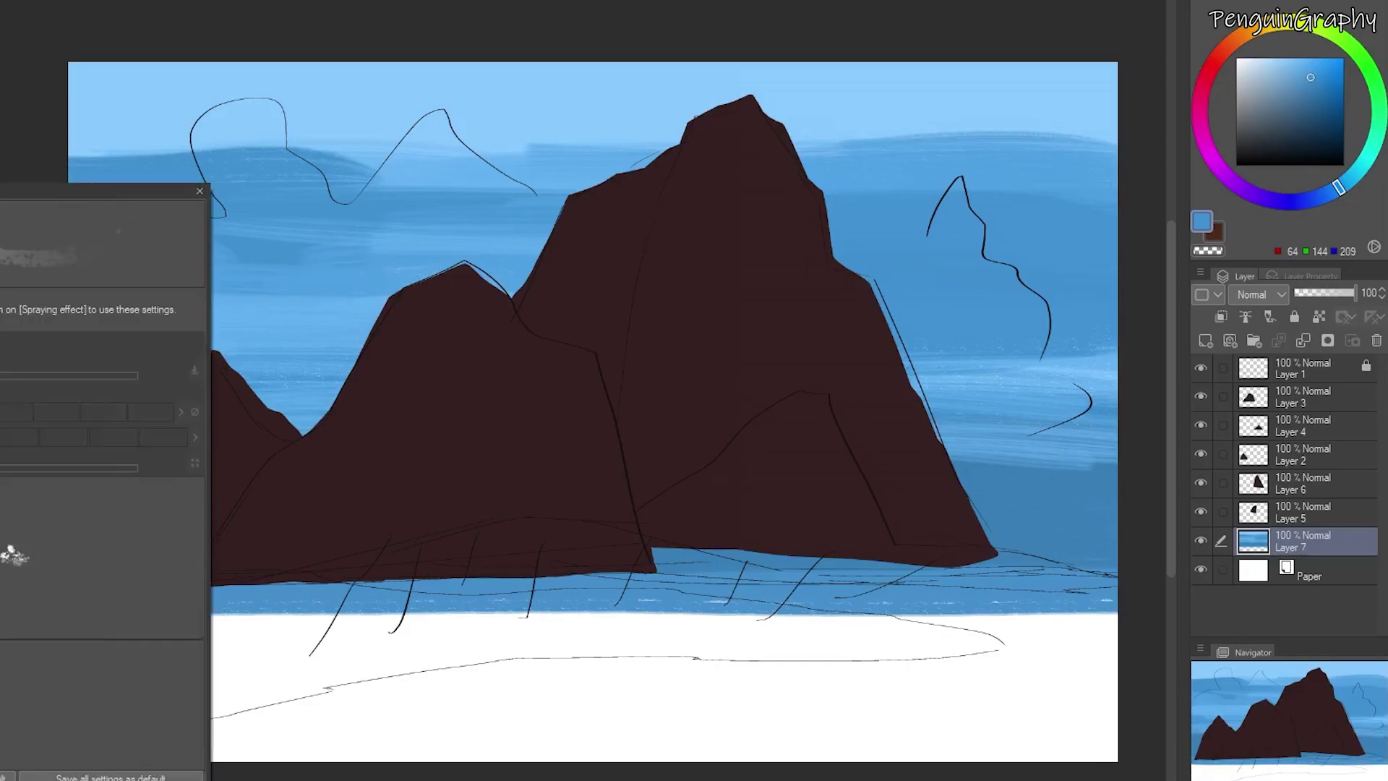
left_click(136, 350)
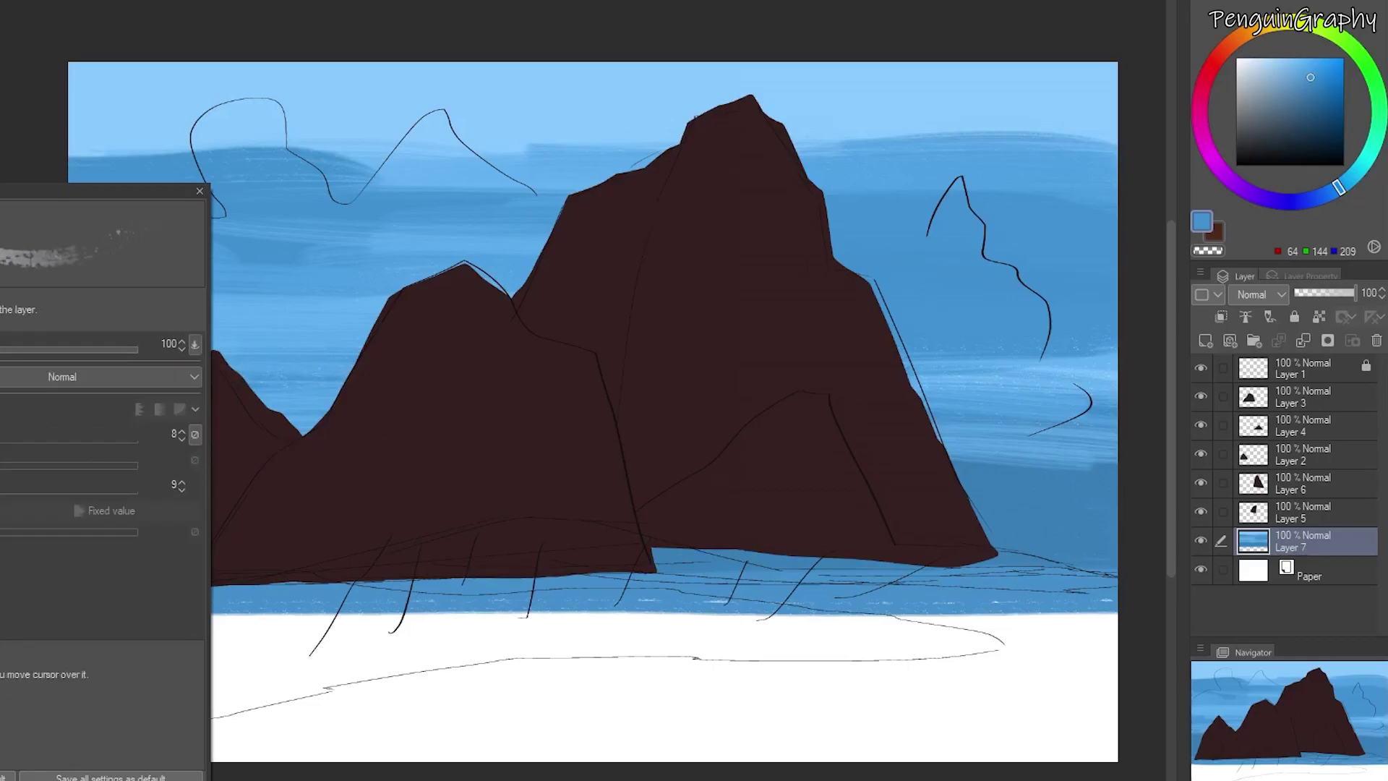
left_click(200, 192)
left_click(132, 768)
left_click(577, 251)
left_click(200, 191)
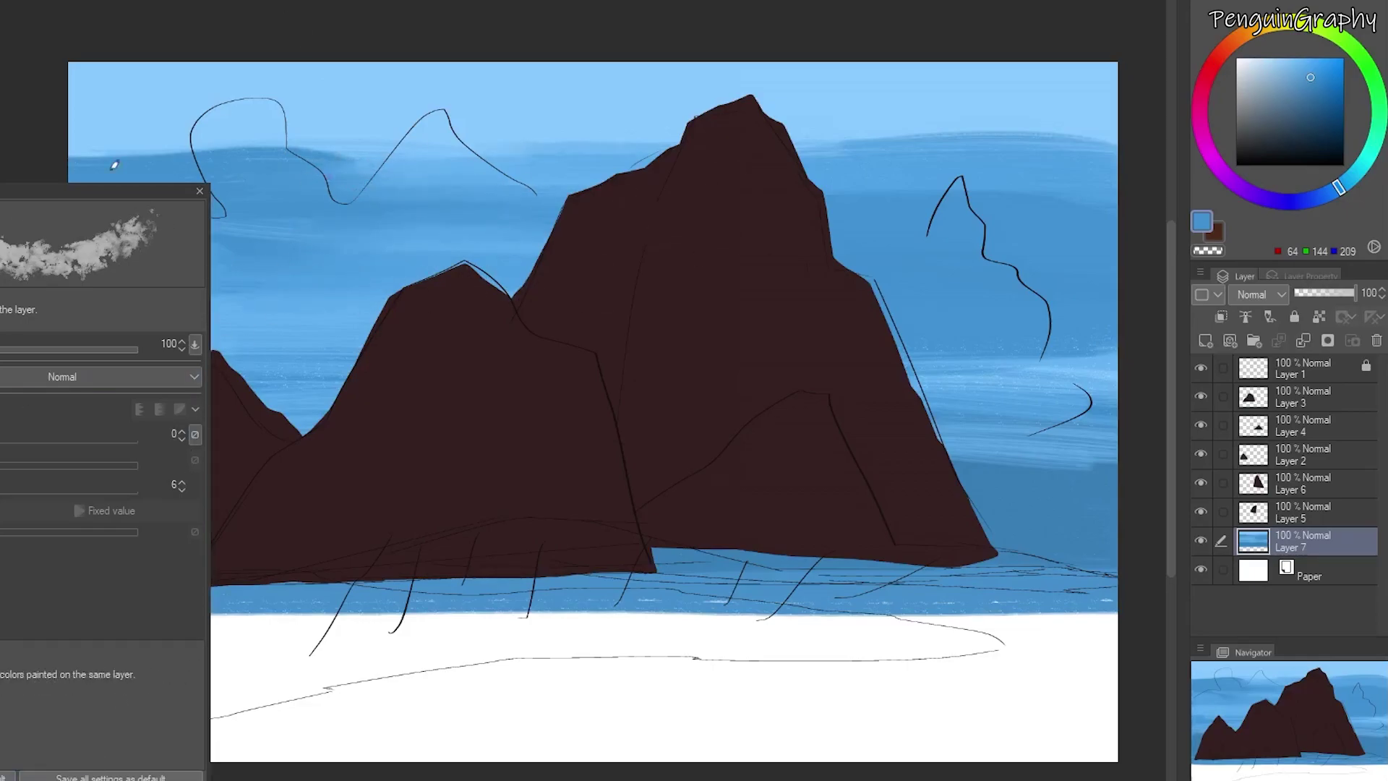
Soften the edges between the light and dark blue bands across the upper, middle and lower sky with a textured blending brush.
left_click(200, 190)
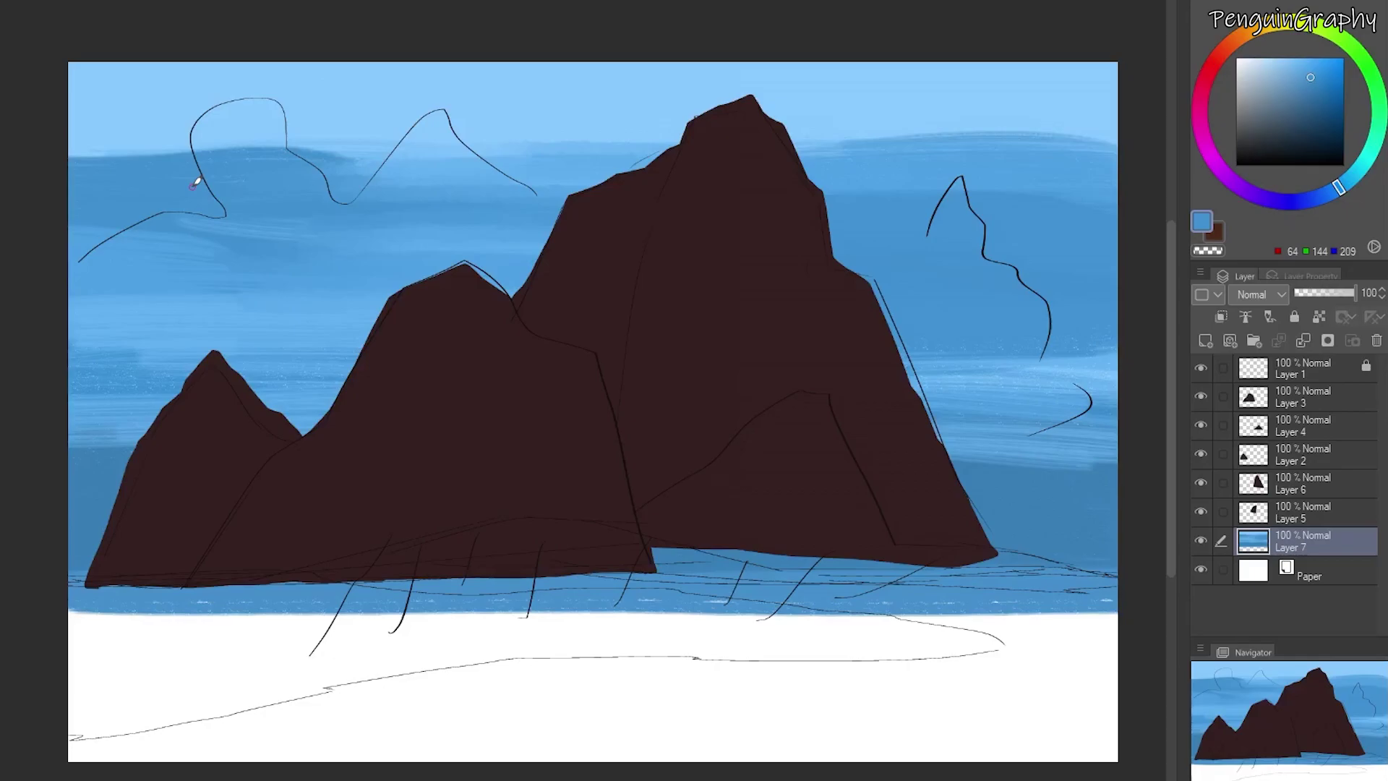
left_click_drag(271, 151, 93, 155)
mouse_move(318, 150)
left_mouse_down()
mouse_move(529, 118)
mouse_move(111, 144)
left_mouse_up()
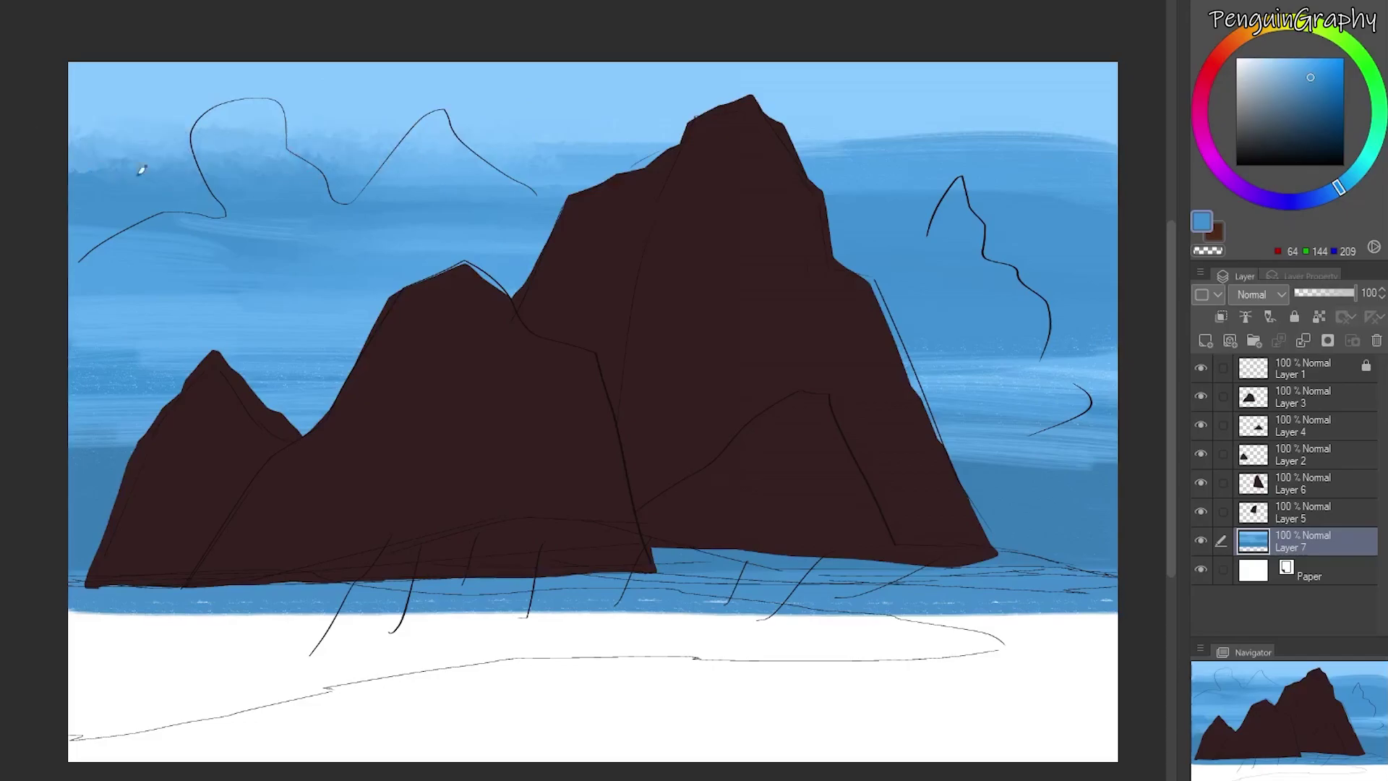
mouse_move(534, 142)
left_mouse_down()
mouse_move(868, 136)
mouse_move(1006, 152)
left_mouse_up()
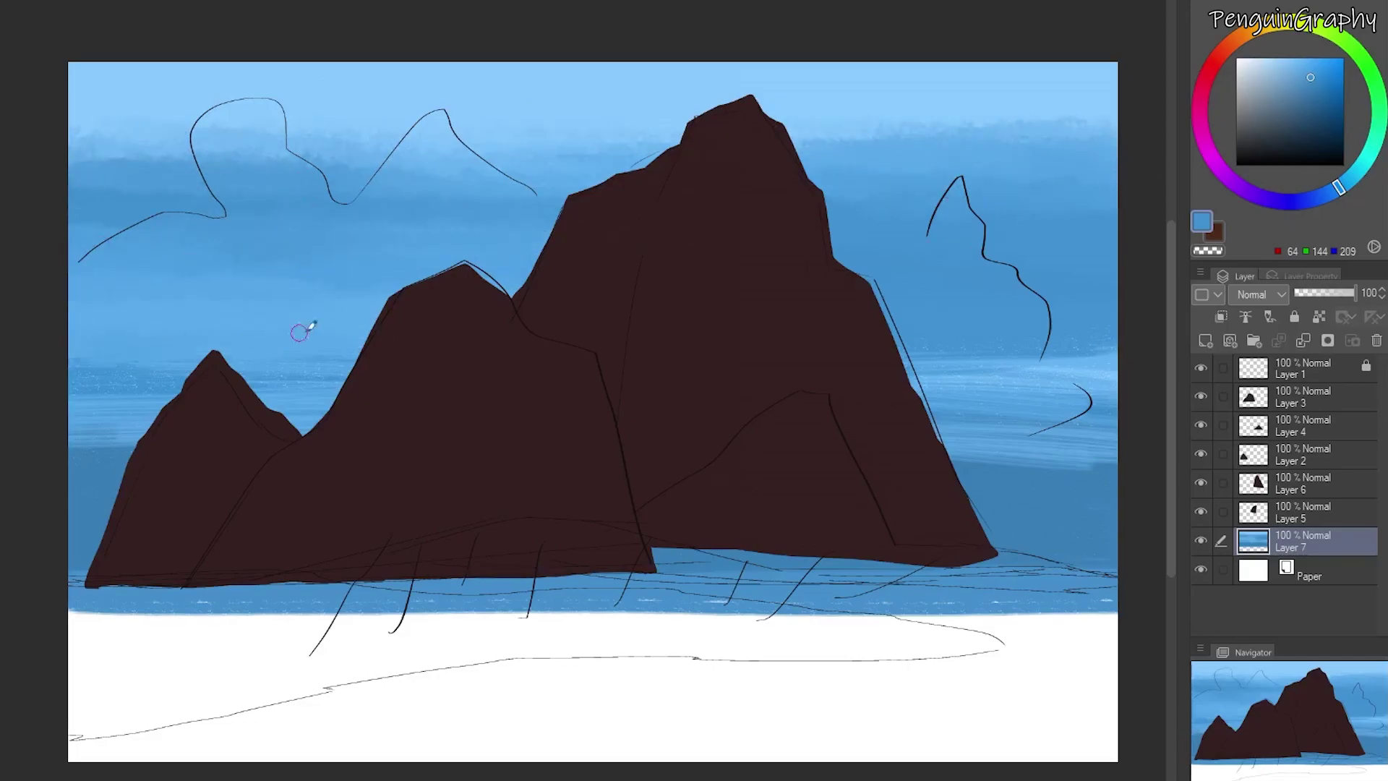
left_click_drag(566, 430, 1113, 468)
scroll(1028, 508, "up", 1)
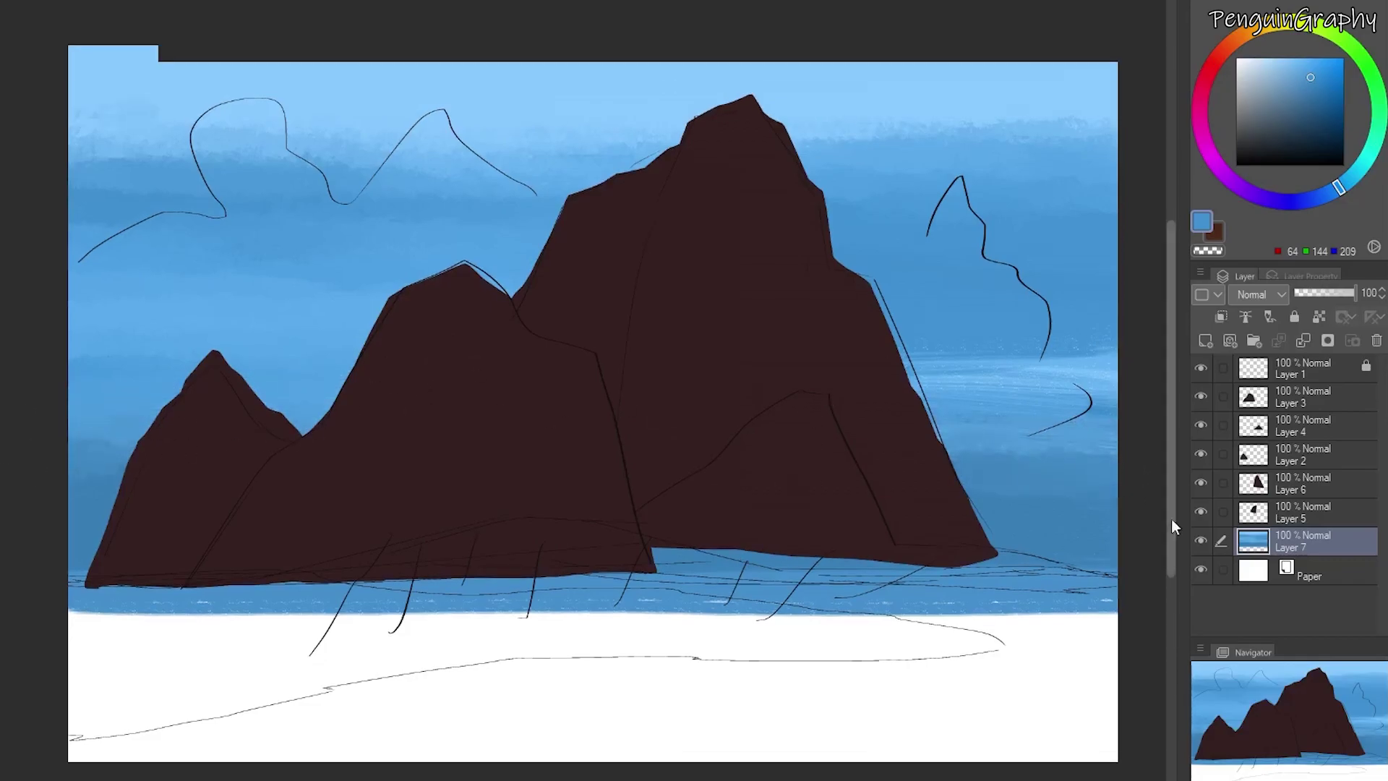
scroll(1019, 499, "down", 2)
left_click_drag(946, 341, 1067, 361)
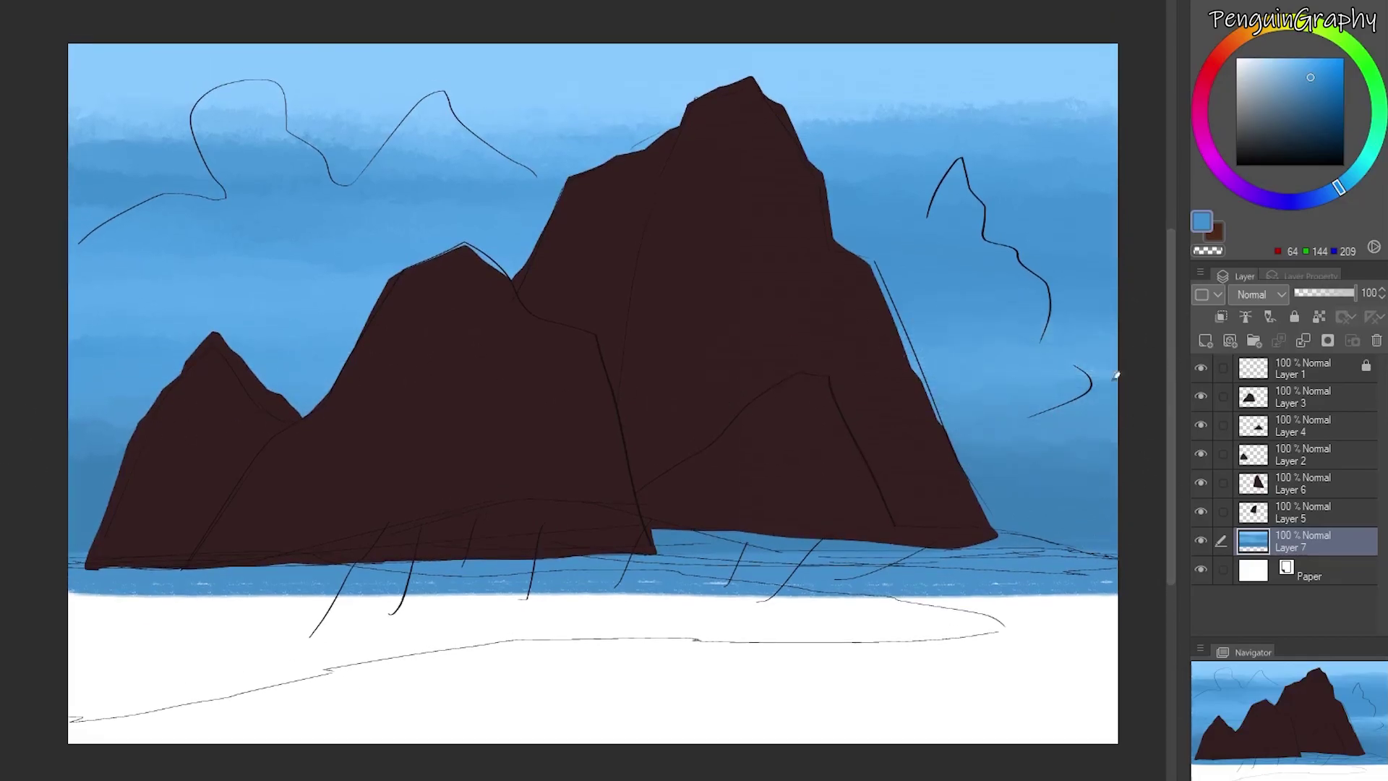
left_click_drag(797, 117, 1025, 117)
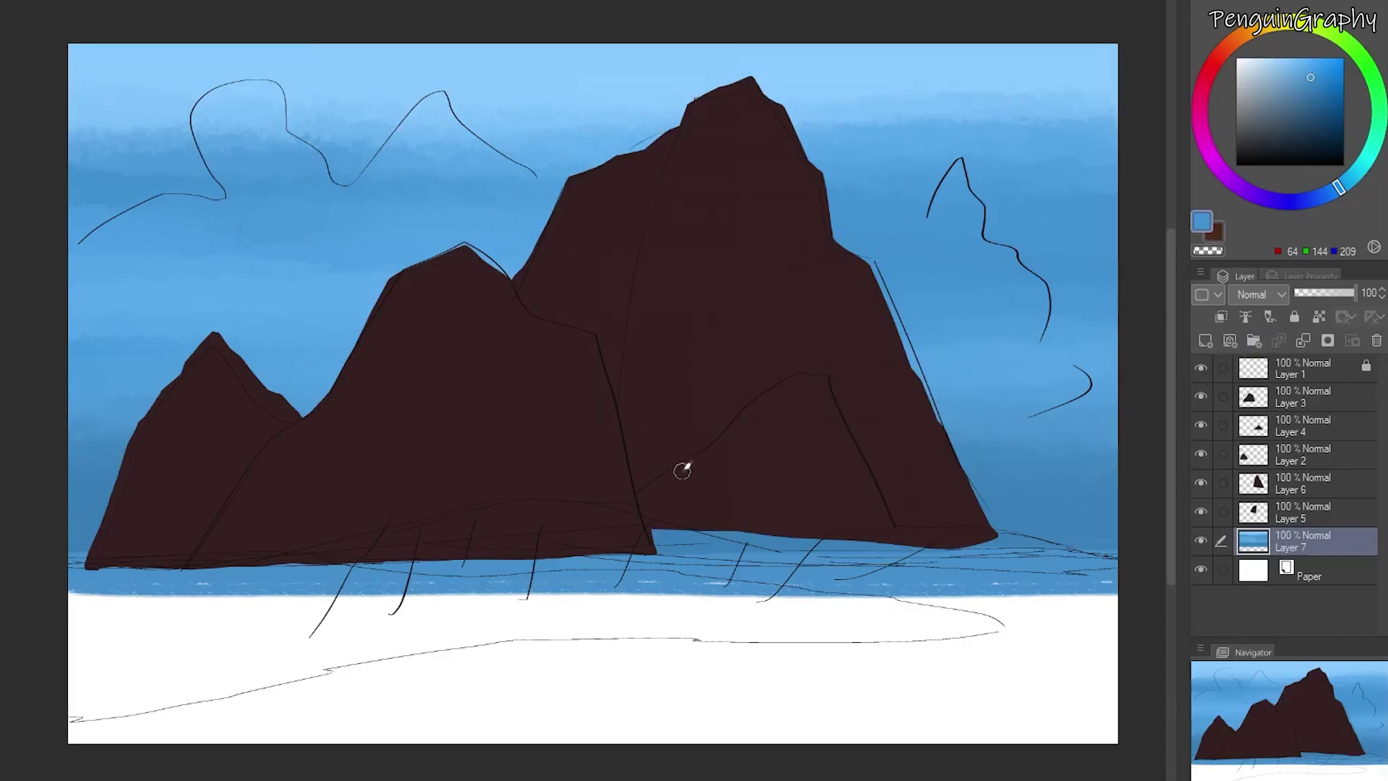
Add a layer above the mountains and paint a grassy hill across the foreground in medium, lighter and dark green.
left_click(1324, 398)
left_click(1205, 341)
left_click(1379, 98)
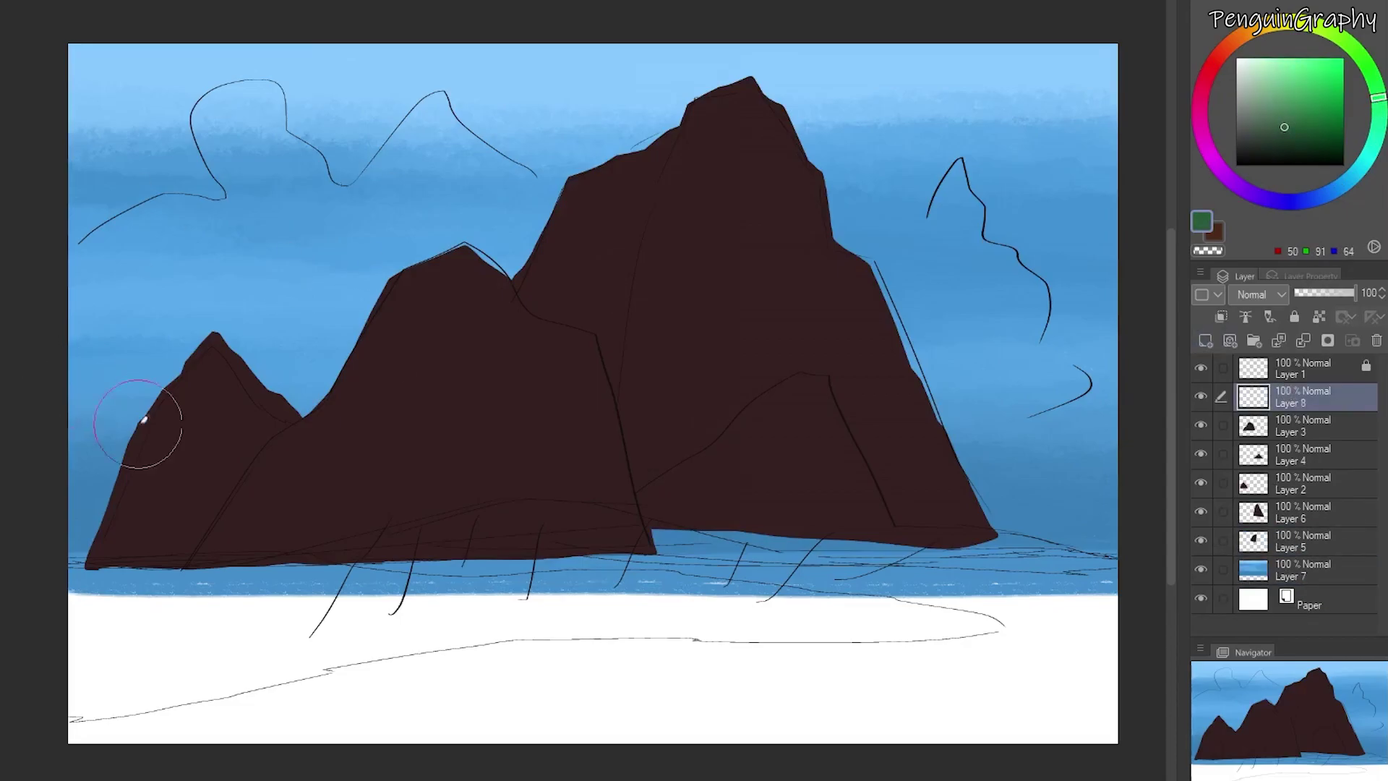
mouse_move(87, 564)
left_mouse_down()
mouse_move(366, 542)
mouse_move(737, 551)
mouse_move(434, 567)
mouse_move(788, 524)
mouse_move(1077, 588)
mouse_move(675, 583)
mouse_move(976, 579)
mouse_move(275, 626)
mouse_move(69, 582)
mouse_move(194, 678)
mouse_move(588, 629)
left_mouse_up()
left_click(1286, 114)
mouse_move(101, 751)
left_mouse_down()
mouse_move(318, 636)
mouse_move(47, 694)
mouse_move(654, 718)
mouse_move(821, 694)
mouse_move(1129, 697)
mouse_move(703, 651)
mouse_move(793, 645)
mouse_move(1078, 677)
mouse_move(1082, 726)
mouse_move(441, 721)
mouse_move(344, 667)
mouse_move(410, 664)
mouse_move(642, 596)
mouse_move(845, 618)
mouse_move(591, 660)
mouse_move(840, 640)
mouse_move(478, 636)
mouse_move(395, 699)
mouse_move(779, 763)
mouse_move(157, 753)
mouse_move(528, 723)
mouse_move(572, 634)
mouse_move(903, 560)
left_mouse_up()
left_click(1285, 140)
Lock the grass layer's transparent pixels, adjust the grass brush's opacity and blend the dark green shading into the hill.
left_click(1318, 317)
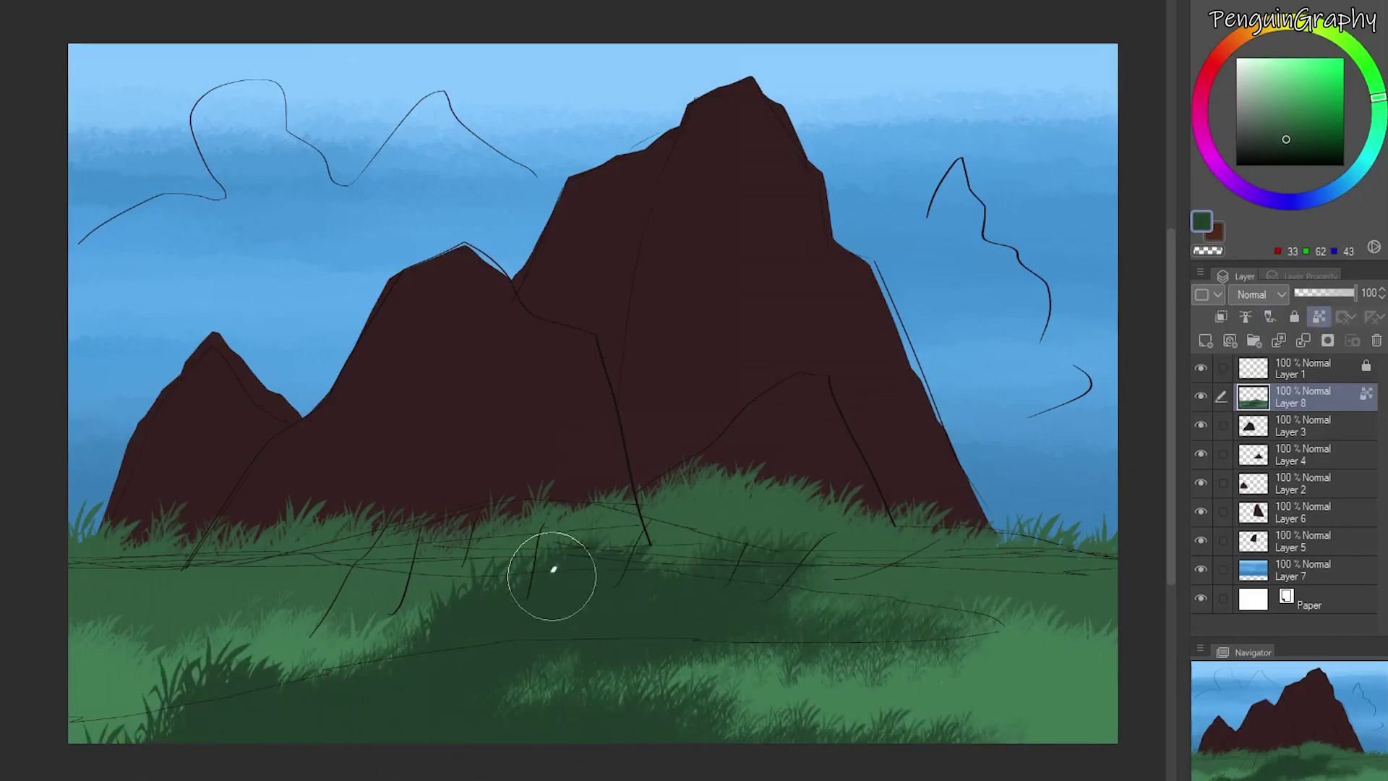
left_click_drag(557, 557, 693, 499)
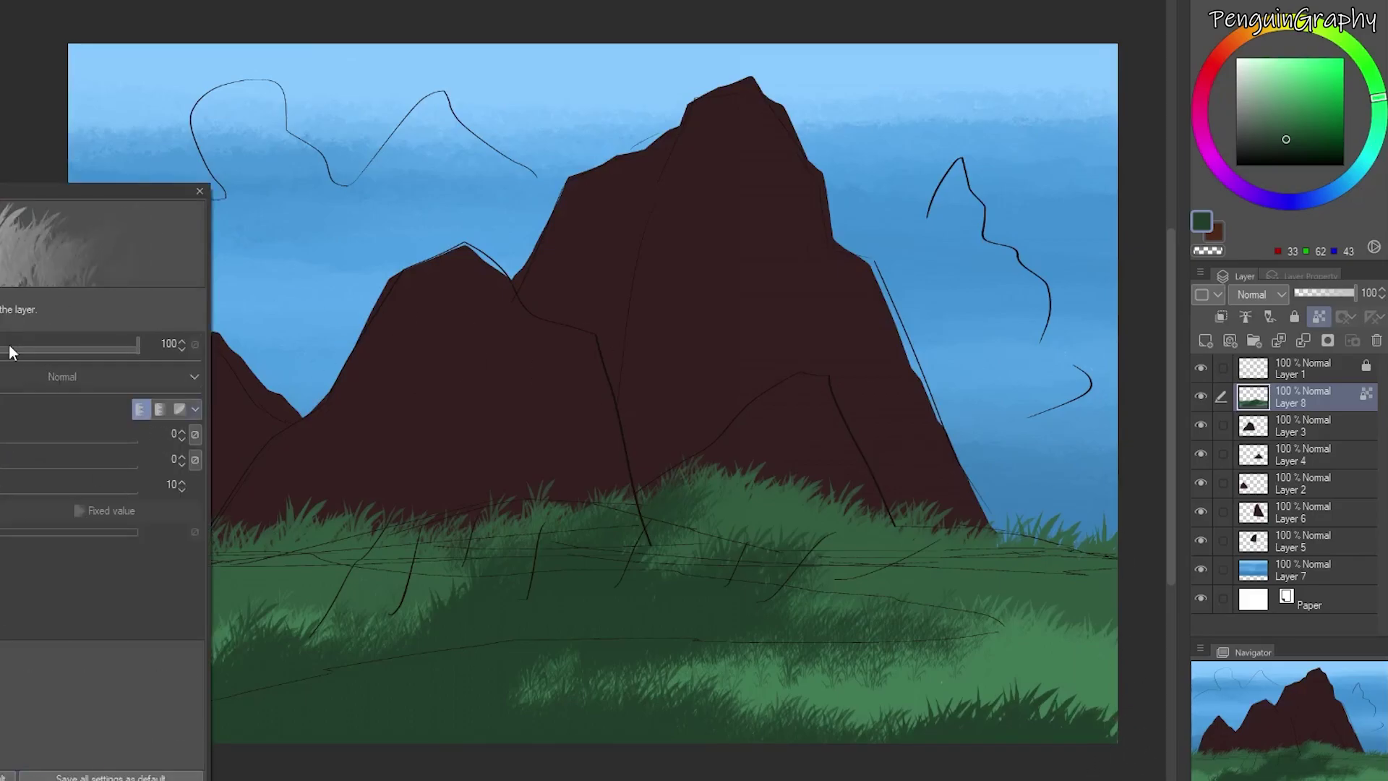
left_click(58, 349)
left_click(200, 192)
mouse_move(198, 678)
left_mouse_down()
mouse_move(118, 751)
mouse_move(187, 682)
mouse_move(131, 710)
mouse_move(126, 621)
left_mouse_up()
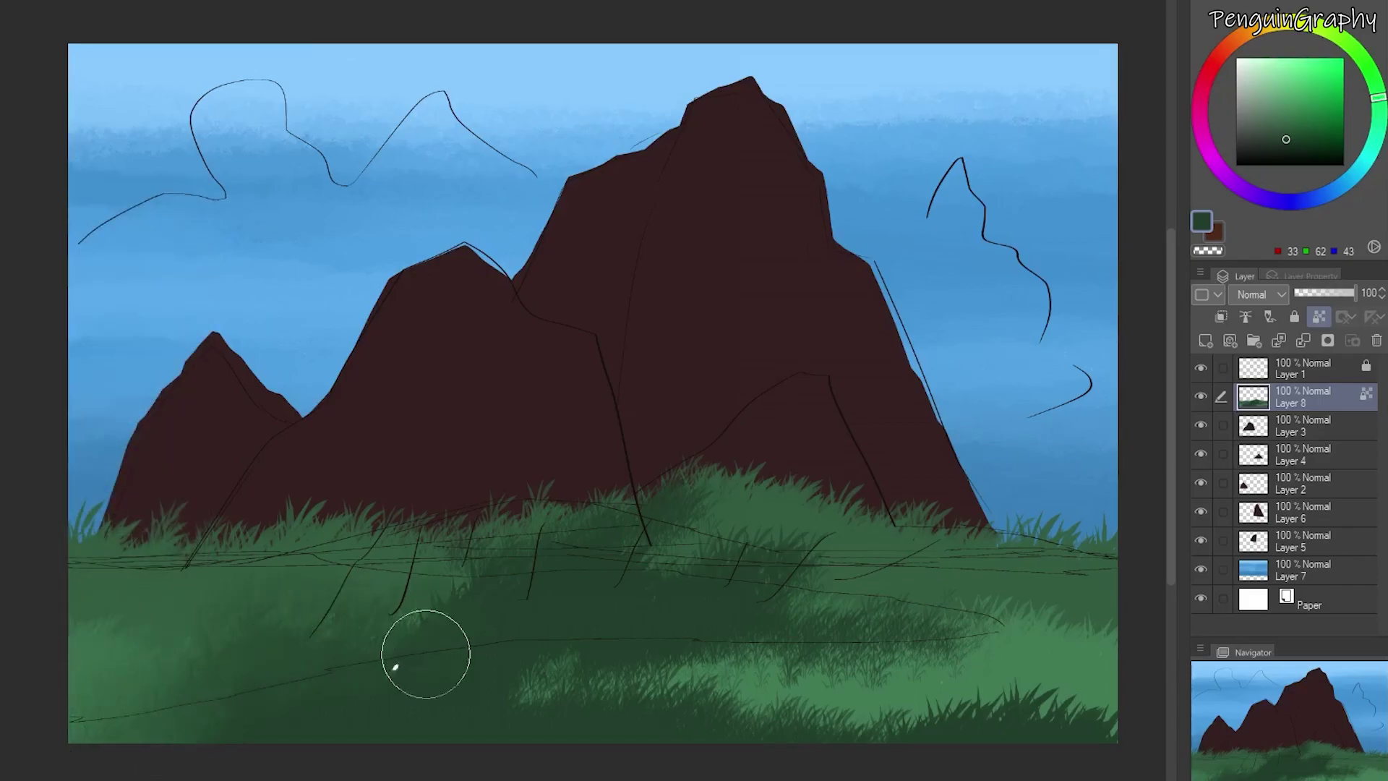
left_click(138, 348)
left_click(199, 190)
mouse_move(680, 527)
left_mouse_down()
mouse_move(812, 604)
mouse_move(1087, 612)
mouse_move(832, 674)
mouse_move(491, 719)
mouse_move(1121, 704)
mouse_move(1047, 712)
mouse_move(1164, 744)
mouse_move(990, 615)
left_mouse_up()
Brush lighter green grass onto the left and lower-right slopes and blend it with a sampled medium green.
left_click(1291, 111)
mouse_move(878, 646)
left_mouse_down()
mouse_move(1127, 672)
mouse_move(1105, 740)
left_mouse_up()
left_click_drag(86, 661, 232, 655)
mouse_move(137, 724)
left_mouse_down()
mouse_move(189, 720)
mouse_move(201, 675)
mouse_move(448, 714)
mouse_move(354, 621)
left_mouse_up()
mouse_move(708, 731)
left_mouse_down()
mouse_move(690, 696)
mouse_move(586, 725)
mouse_move(913, 596)
mouse_move(781, 579)
mouse_move(760, 643)
mouse_move(667, 716)
mouse_move(800, 604)
mouse_move(915, 721)
mouse_move(1007, 631)
mouse_move(1122, 681)
mouse_move(1119, 573)
mouse_move(1135, 566)
mouse_move(1071, 730)
mouse_move(1031, 547)
mouse_move(1044, 587)
mouse_move(1137, 653)
left_mouse_up()
left_click(918, 532, "alt")
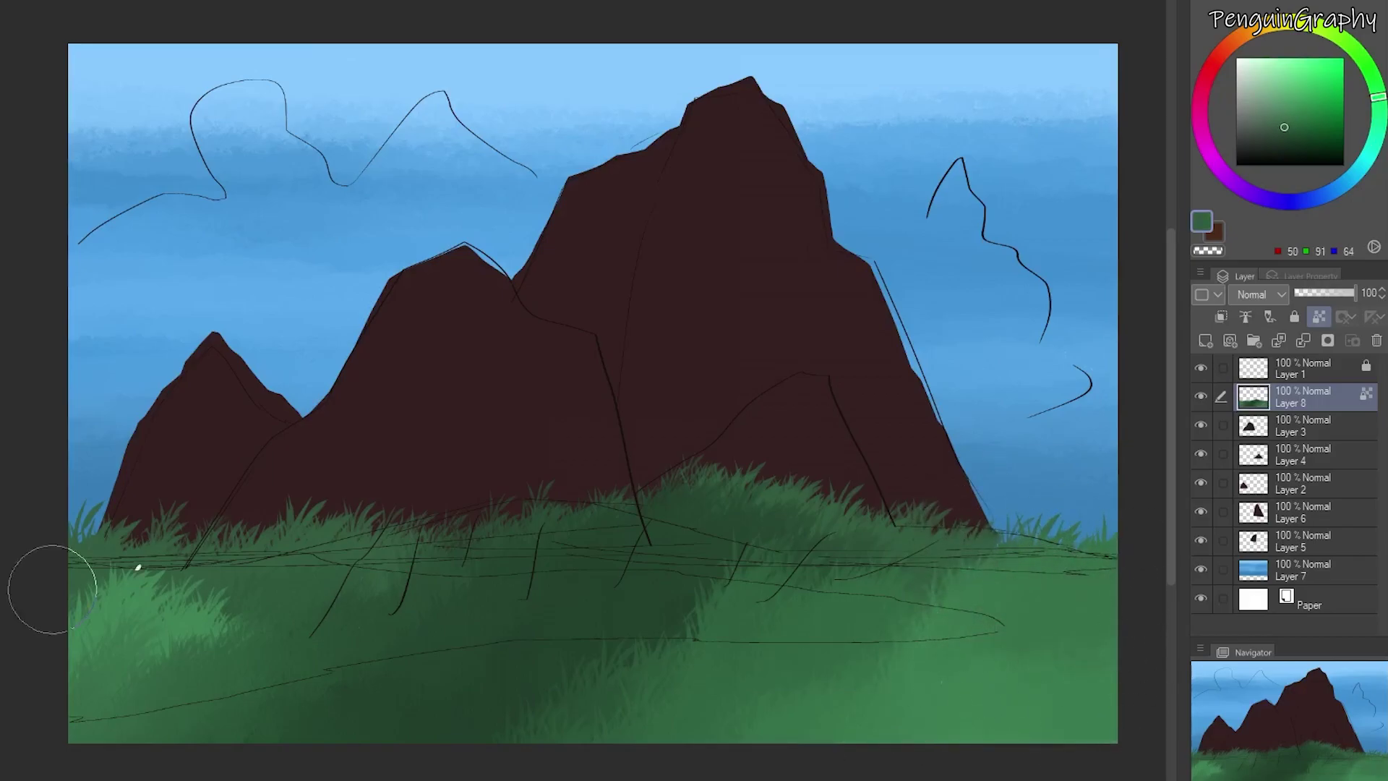
mouse_move(977, 746)
left_mouse_down()
mouse_move(1154, 668)
mouse_move(867, 748)
mouse_move(1037, 677)
mouse_move(1030, 714)
mouse_move(943, 684)
mouse_move(1116, 553)
mouse_move(878, 706)
mouse_move(1101, 672)
mouse_move(1149, 633)
left_mouse_up()
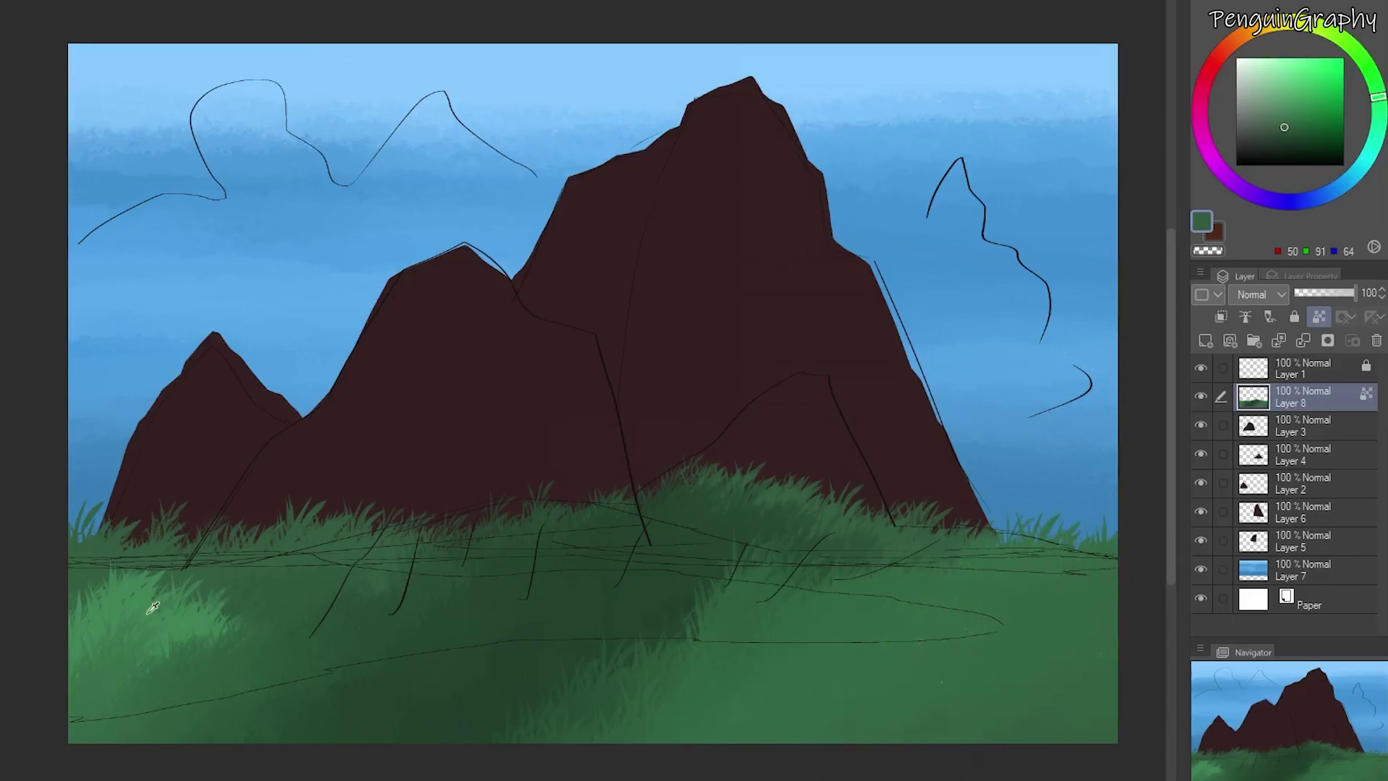
mouse_move(1082, 731)
left_mouse_down()
mouse_move(821, 734)
mouse_move(1008, 676)
left_mouse_up()
left_click_drag(730, 734, 1140, 723)
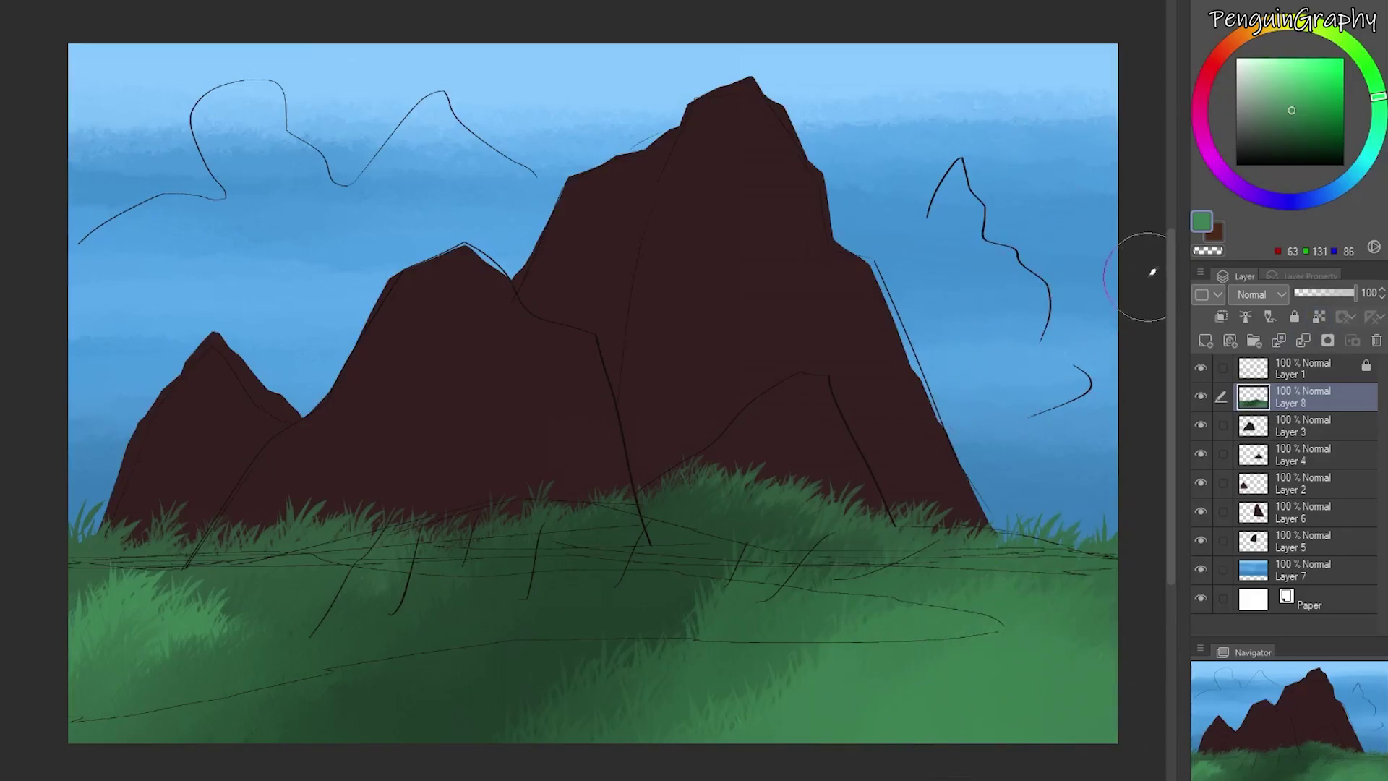
Sample a dark green and shade the lower-right corner of the grass with transparent pixels locked.
left_click(443, 635)
left_click_drag(904, 741, 1113, 686)
left_click(1318, 317)
mouse_move(926, 751)
left_mouse_down()
mouse_move(1089, 741)
mouse_move(907, 749)
mouse_move(1039, 694)
left_mouse_up()
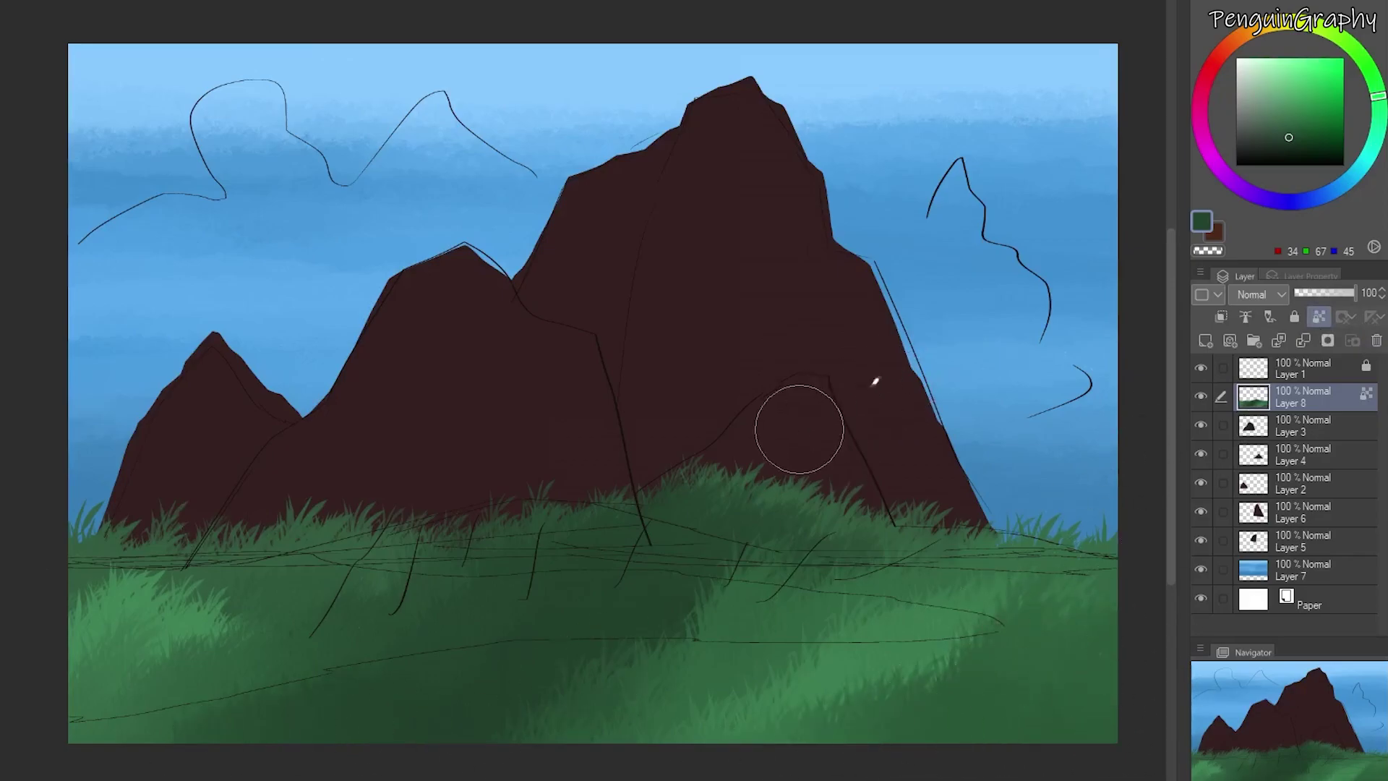
Paint very dark green grass shadows through the left-centre of the hill and over its lower-right corner.
mouse_move(371, 666)
left_mouse_down()
mouse_move(565, 572)
mouse_move(160, 760)
mouse_move(334, 730)
mouse_move(526, 634)
mouse_move(467, 732)
mouse_move(575, 616)
mouse_move(418, 656)
mouse_move(496, 766)
left_mouse_up()
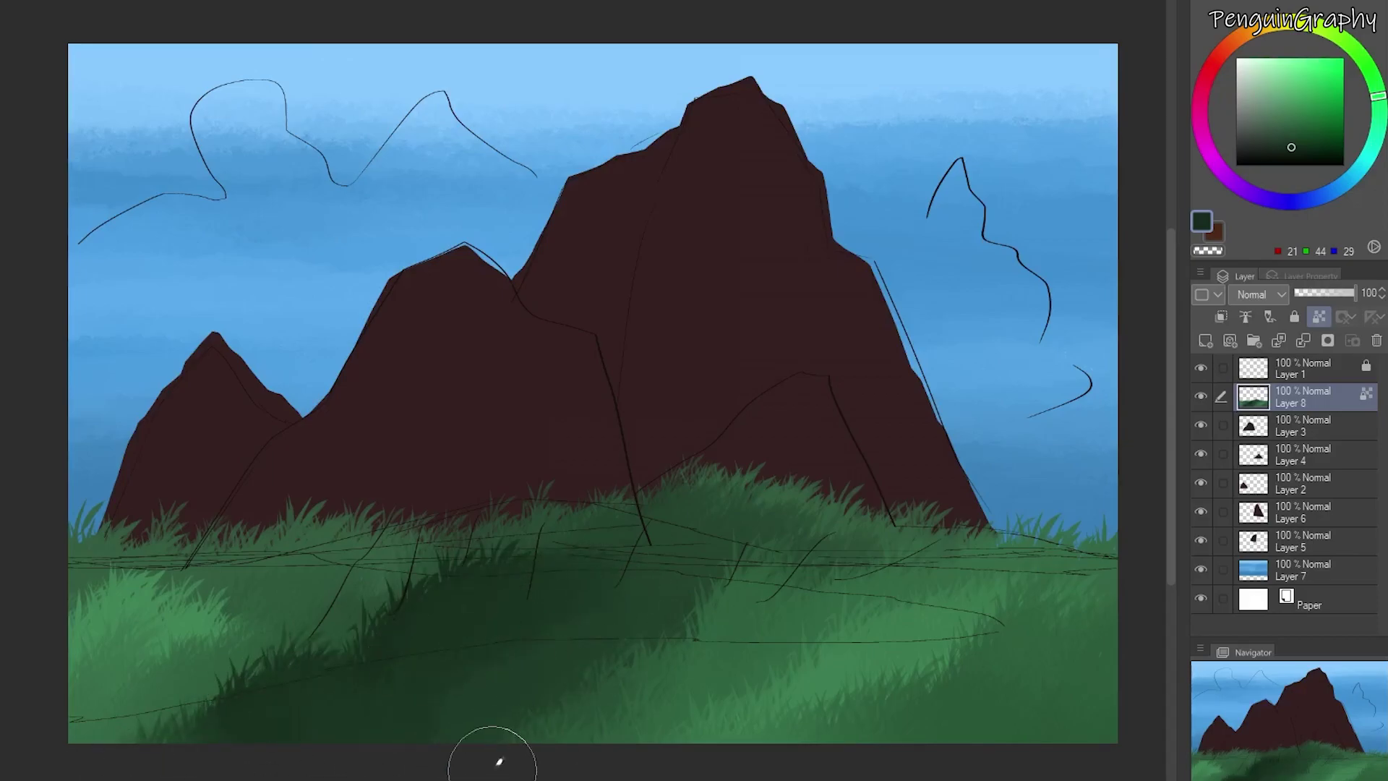
left_click_drag(934, 725, 1037, 705)
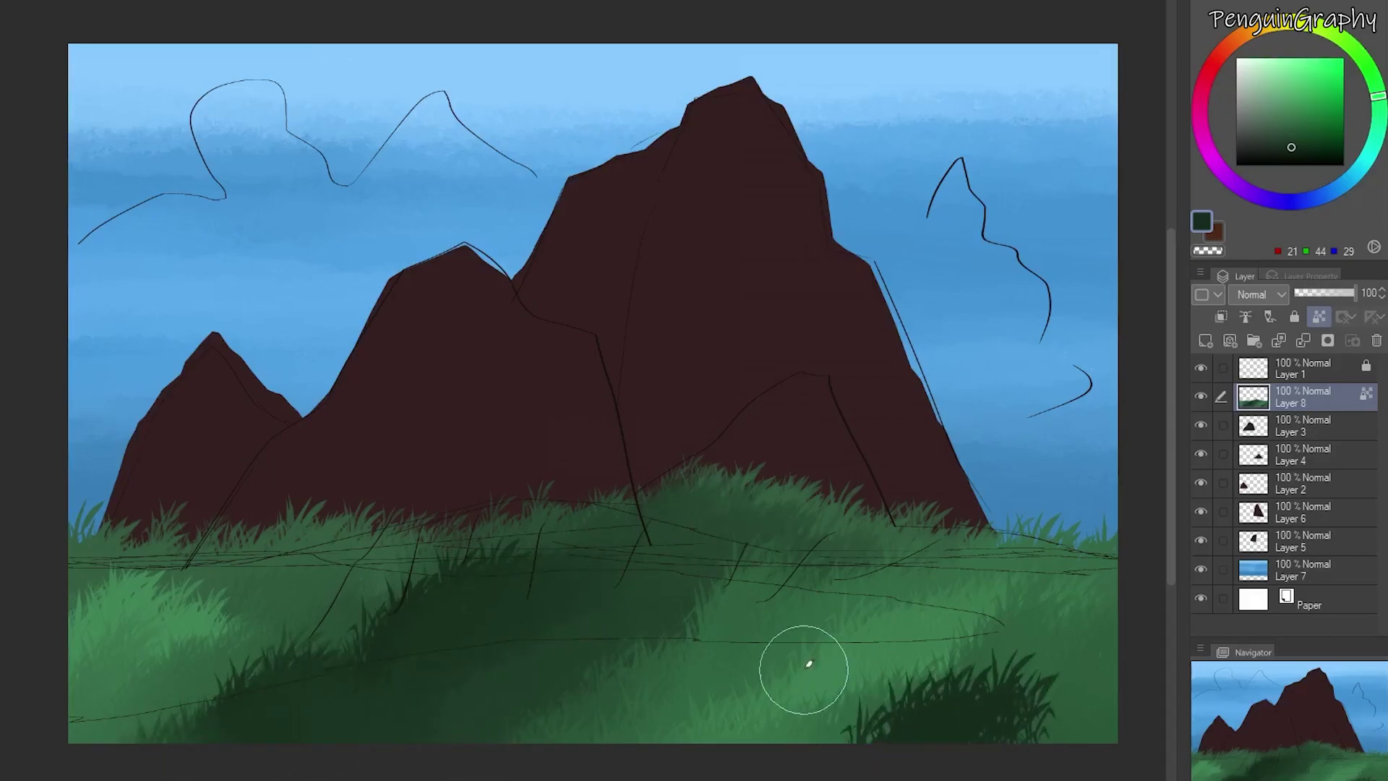
mouse_move(818, 660)
left_mouse_down()
mouse_move(934, 725)
mouse_move(1004, 735)
mouse_move(893, 753)
mouse_move(1033, 737)
mouse_move(1062, 662)
mouse_move(939, 724)
mouse_move(934, 703)
mouse_move(875, 768)
mouse_move(943, 723)
mouse_move(1113, 725)
mouse_move(923, 715)
mouse_move(1024, 724)
left_mouse_up()
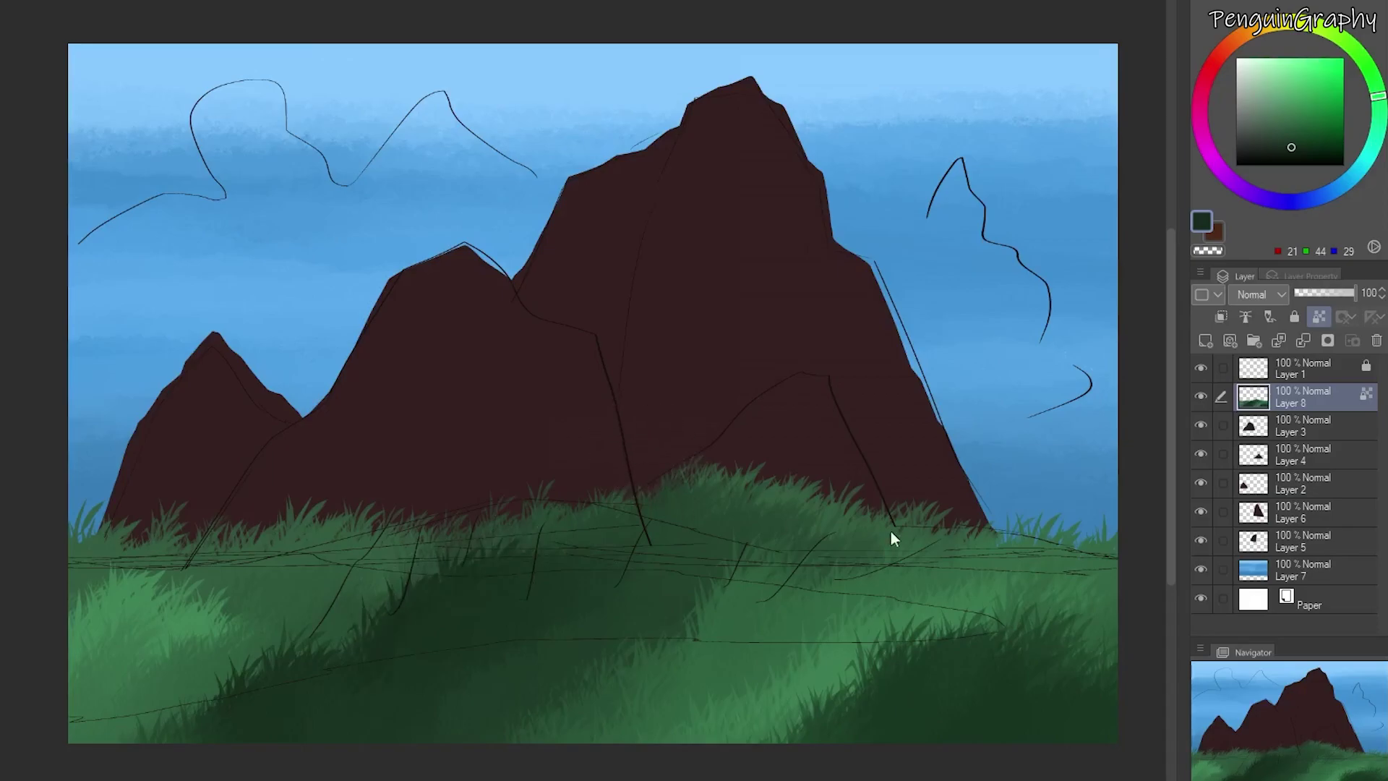
left_click_drag(1029, 722, 968, 717)
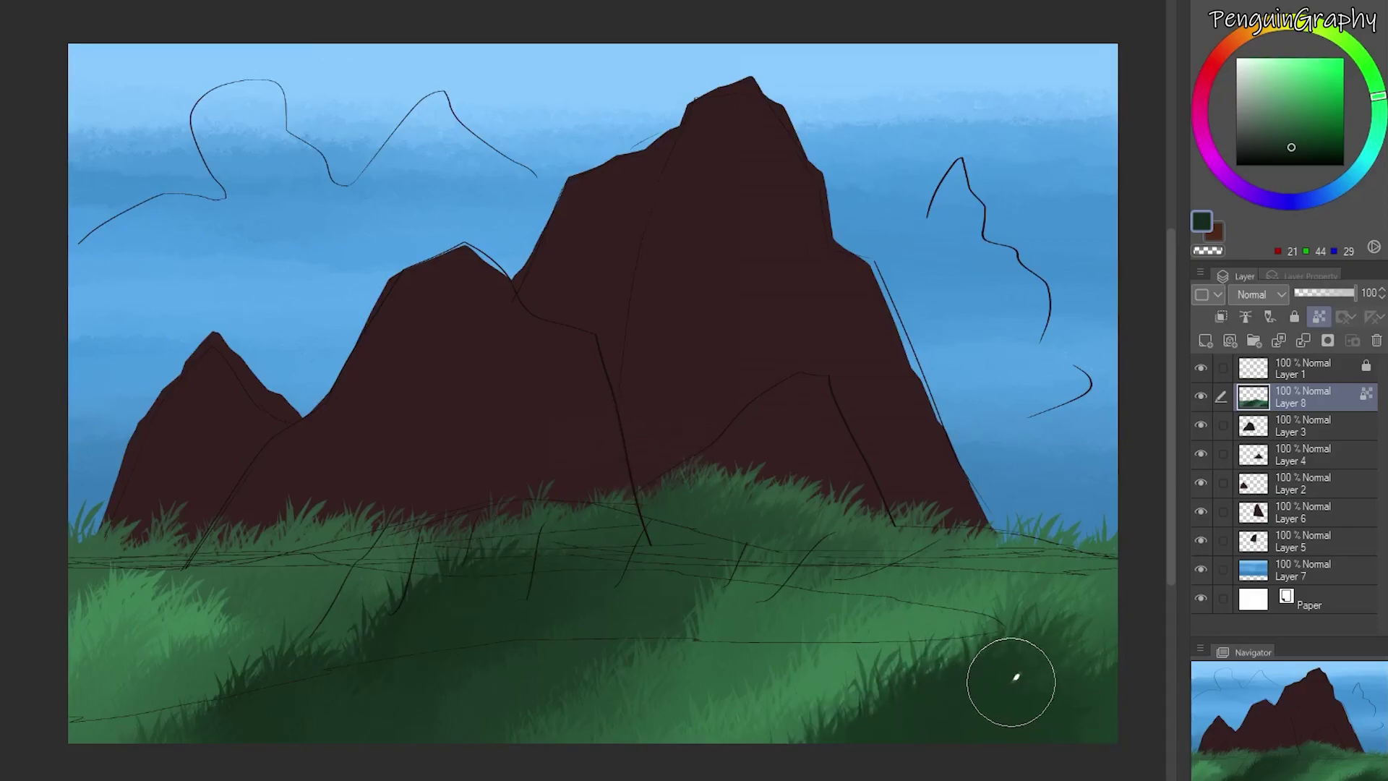
mouse_move(462, 579)
left_mouse_down()
mouse_move(322, 595)
mouse_move(501, 585)
mouse_move(289, 728)
left_mouse_up()
left_click_drag(994, 643, 892, 737)
left_click_drag(946, 628, 1092, 654)
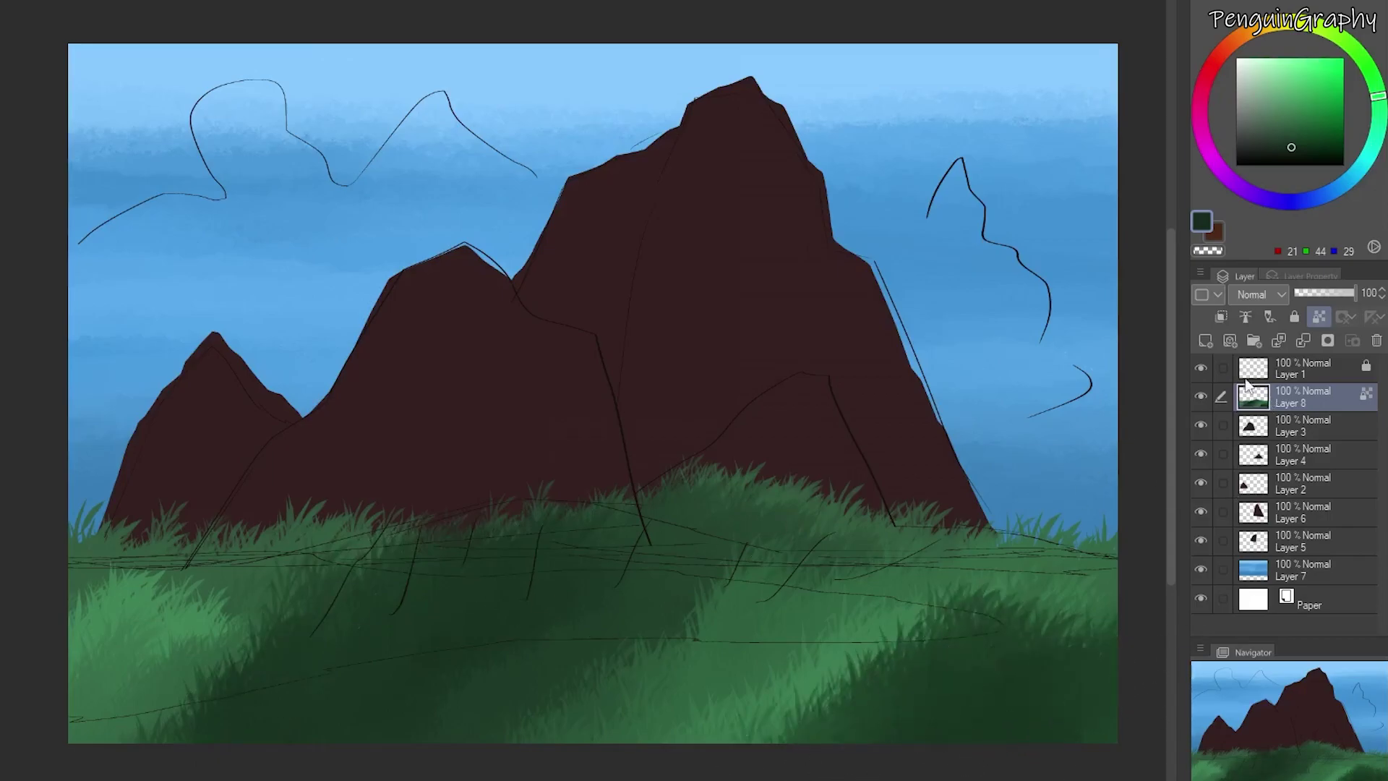
Deepen and blend the dark grass shadows at the left and lower right, and undo the last unwanted strokes.
left_click_drag(282, 673, 422, 642)
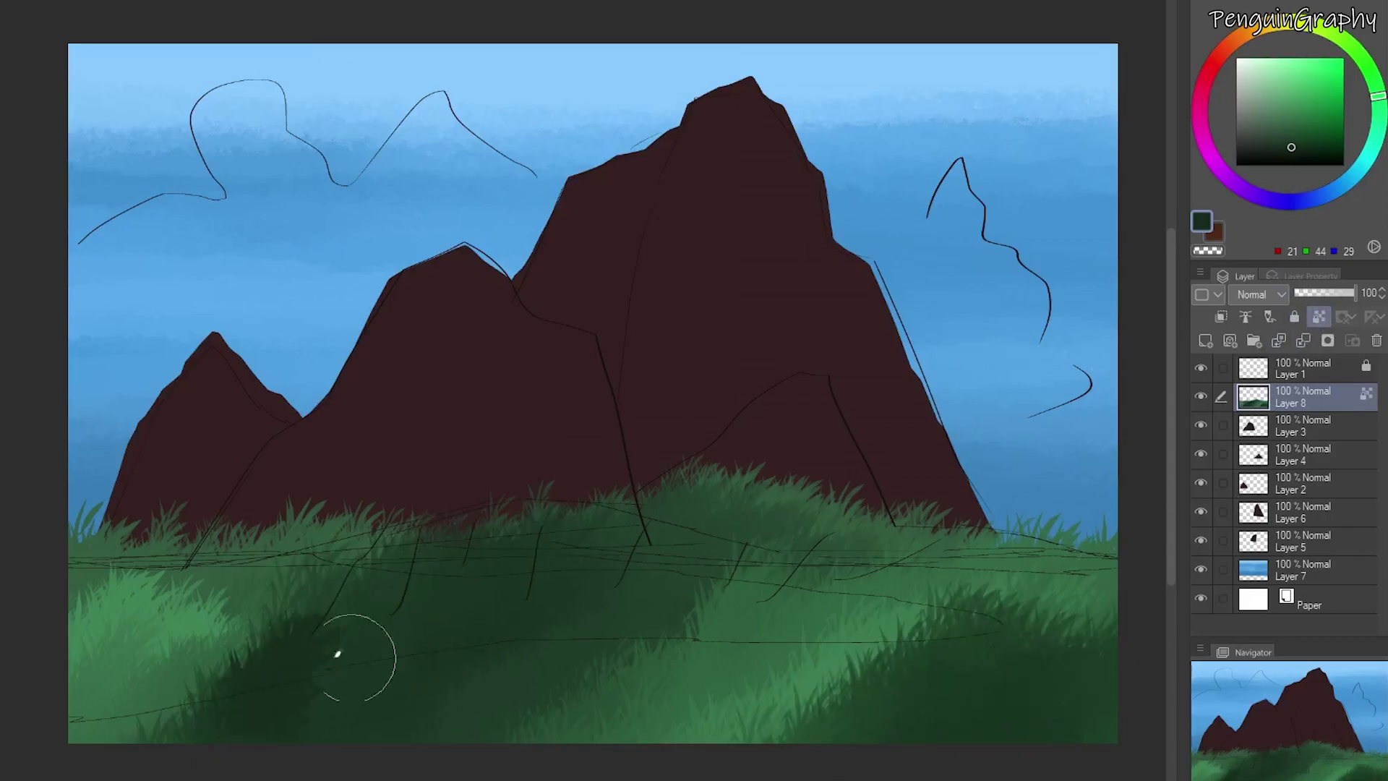
left_click_drag(339, 600, 195, 708)
left_click_drag(957, 643, 874, 711)
mouse_move(994, 664)
left_mouse_down()
mouse_move(1027, 714)
mouse_move(945, 712)
mouse_move(932, 650)
left_mouse_up()
mouse_move(361, 623)
left_mouse_down()
mouse_move(155, 722)
mouse_move(272, 669)
mouse_move(358, 744)
left_mouse_up()
mouse_move(862, 740)
left_mouse_down()
mouse_move(1081, 716)
mouse_move(858, 722)
mouse_move(802, 650)
mouse_move(694, 723)
left_mouse_up()
key("ctrl+z")
key("ctrl+z")
key("ctrl+z")
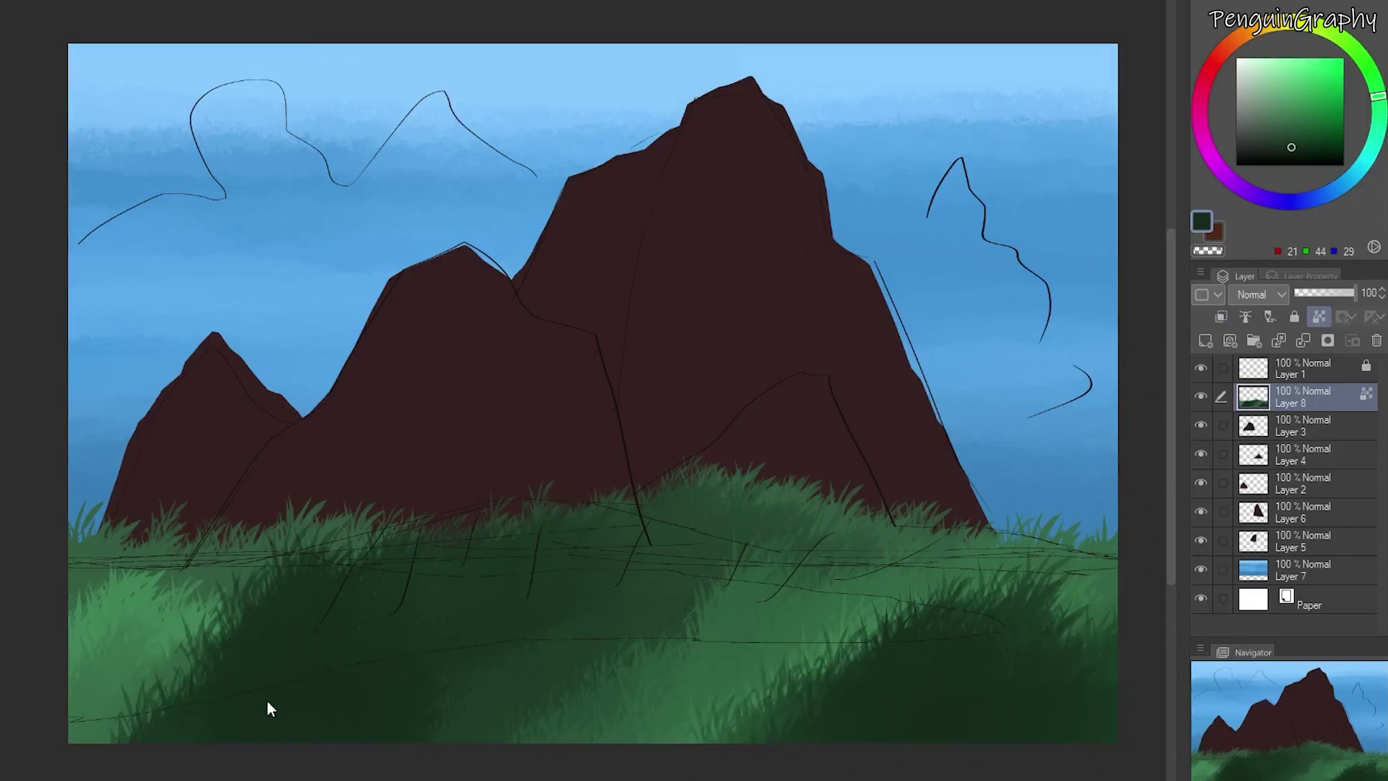
Hide the line sketch, add a layer above the grass and adjust the particle size of the leafy brush's spraying effect.
left_click(1200, 367)
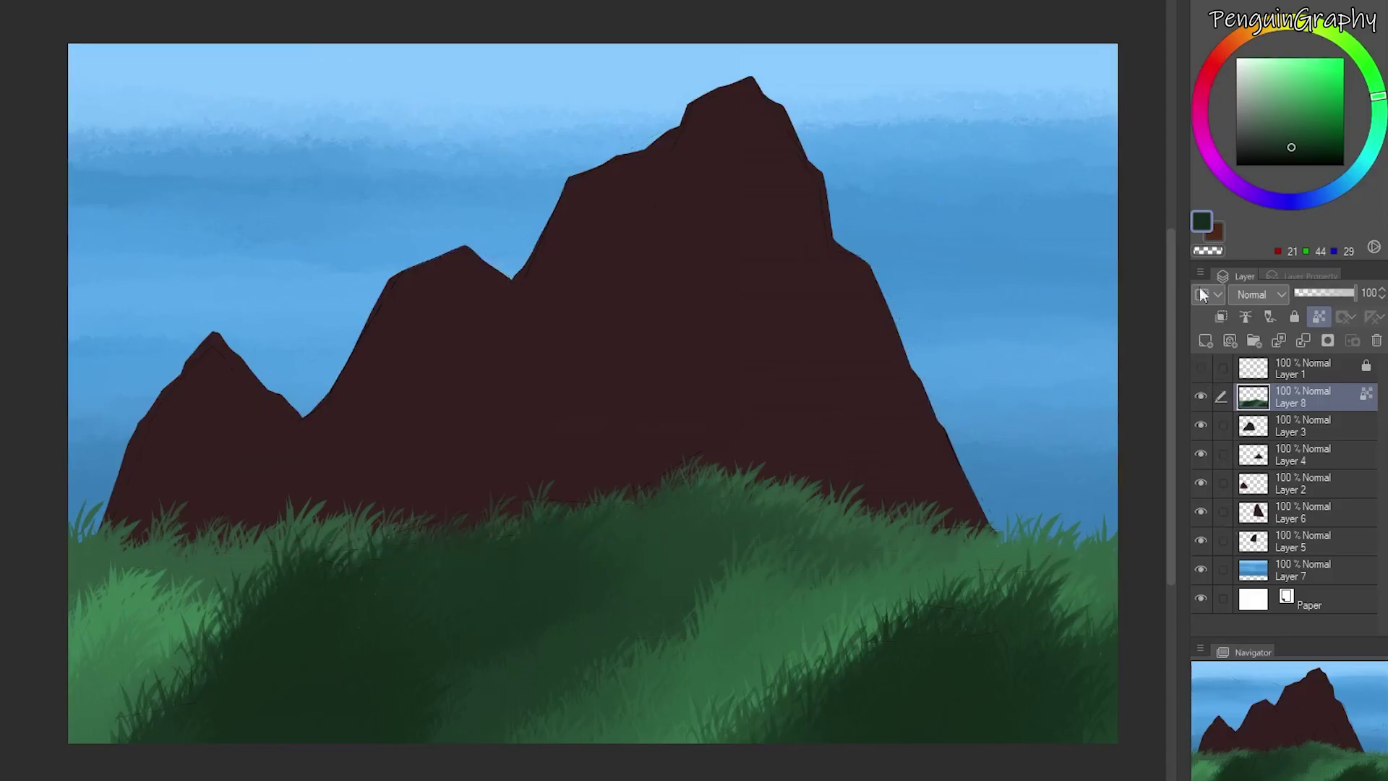
key("ctrl+shift+n")
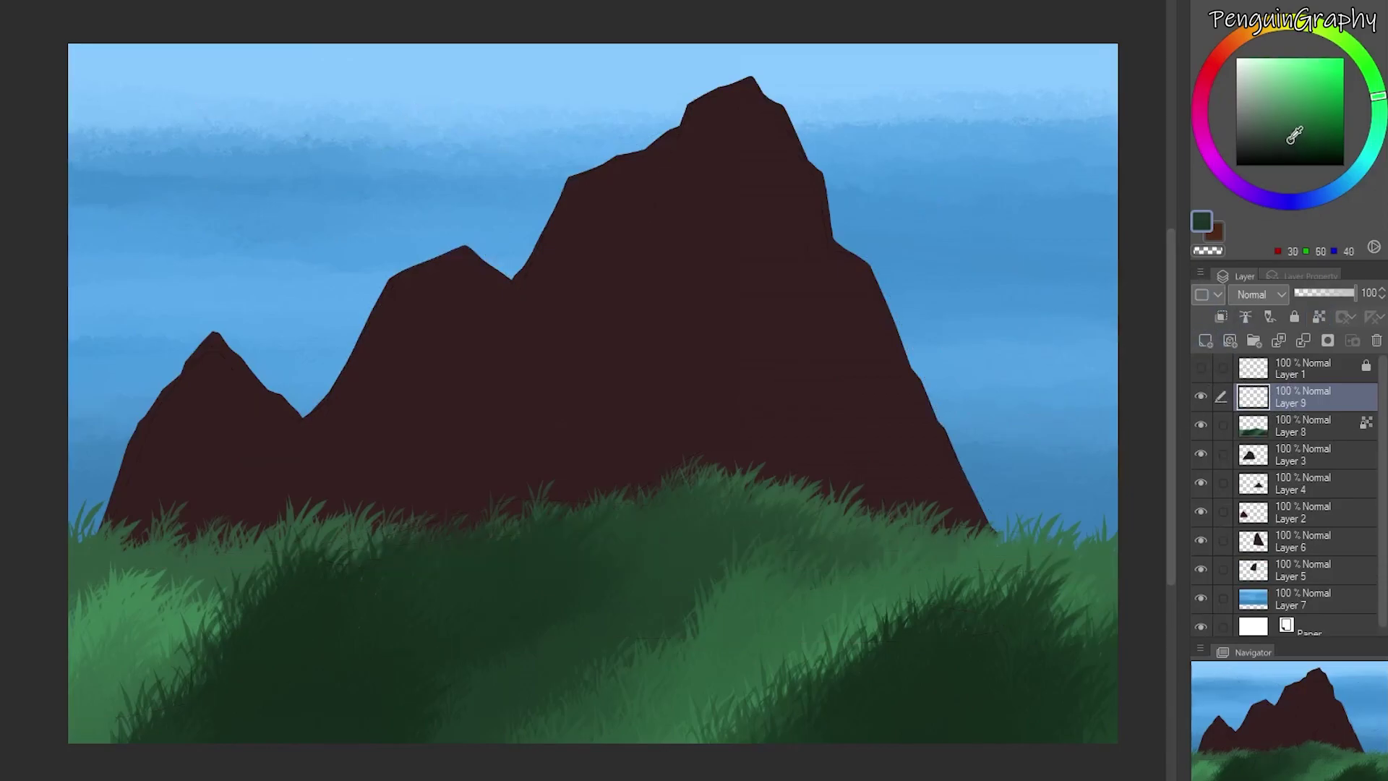
left_click_drag(99, 628, 117, 652)
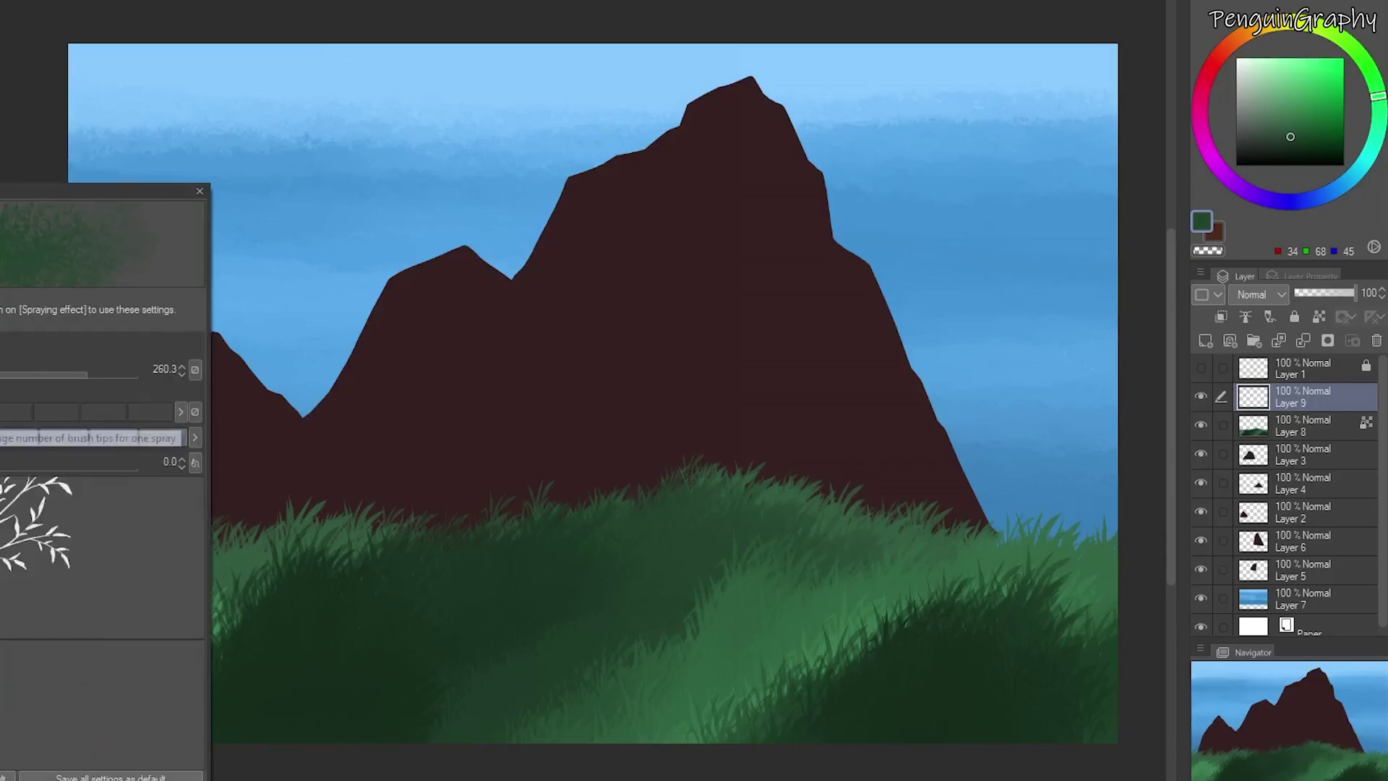
left_click_drag(82, 373, 110, 376)
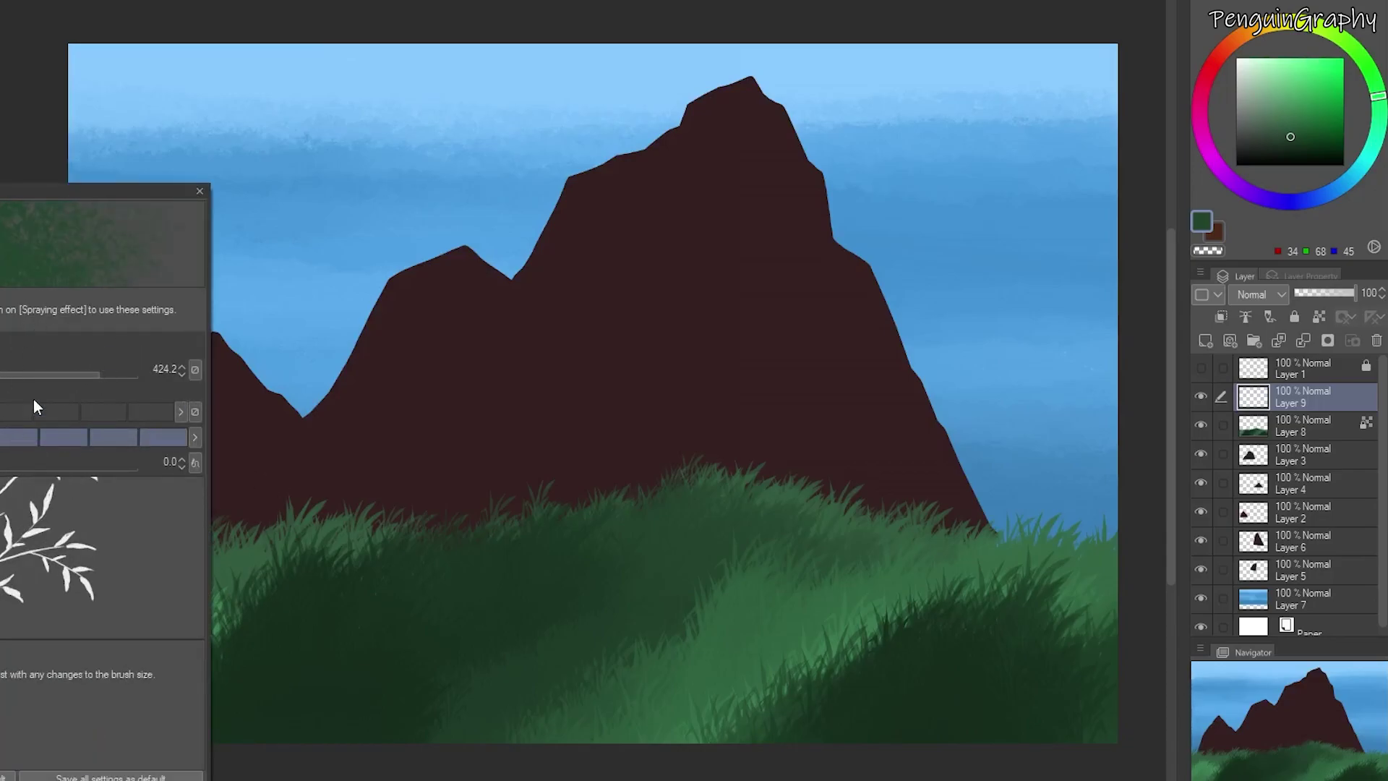
left_click(0, 445)
left_click(122, 344)
mouse_move(77, 366)
left_mouse_down()
mouse_move(3, 376)
mouse_move(26, 368)
left_mouse_up()
left_click(200, 191)
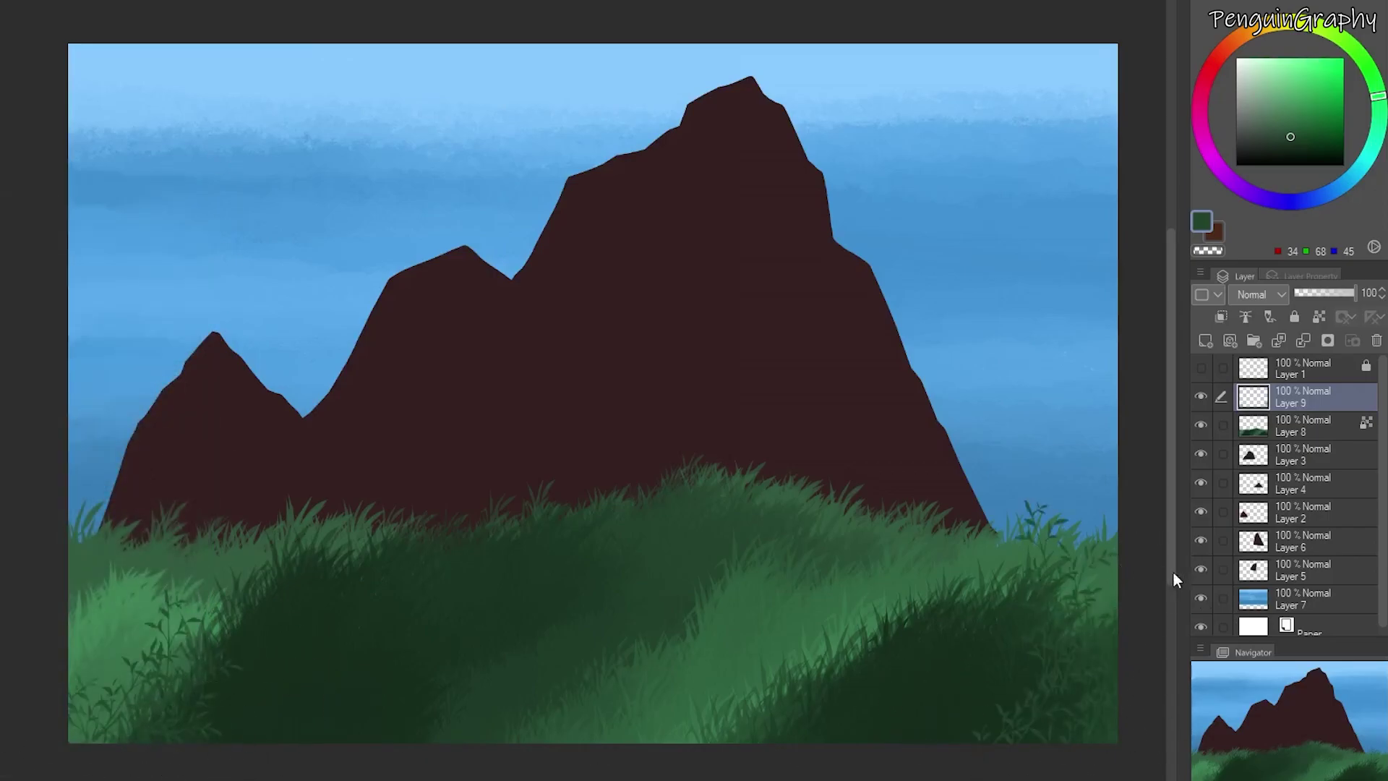
Paint dark green leafy sprigs along the edges of the right and left grass shadows, undoing the misplaced strokes.
left_click(982, 655, "alt")
left_click_drag(946, 568, 976, 578)
left_click_drag(868, 628, 838, 650)
mouse_move(311, 546)
left_mouse_down()
mouse_move(242, 630)
mouse_move(166, 643)
left_mouse_up()
key("ctrl+z")
key("ctrl+z")
key("ctrl+z")
left_click_drag(279, 539, 192, 639)
left_click_drag(433, 722, 550, 751)
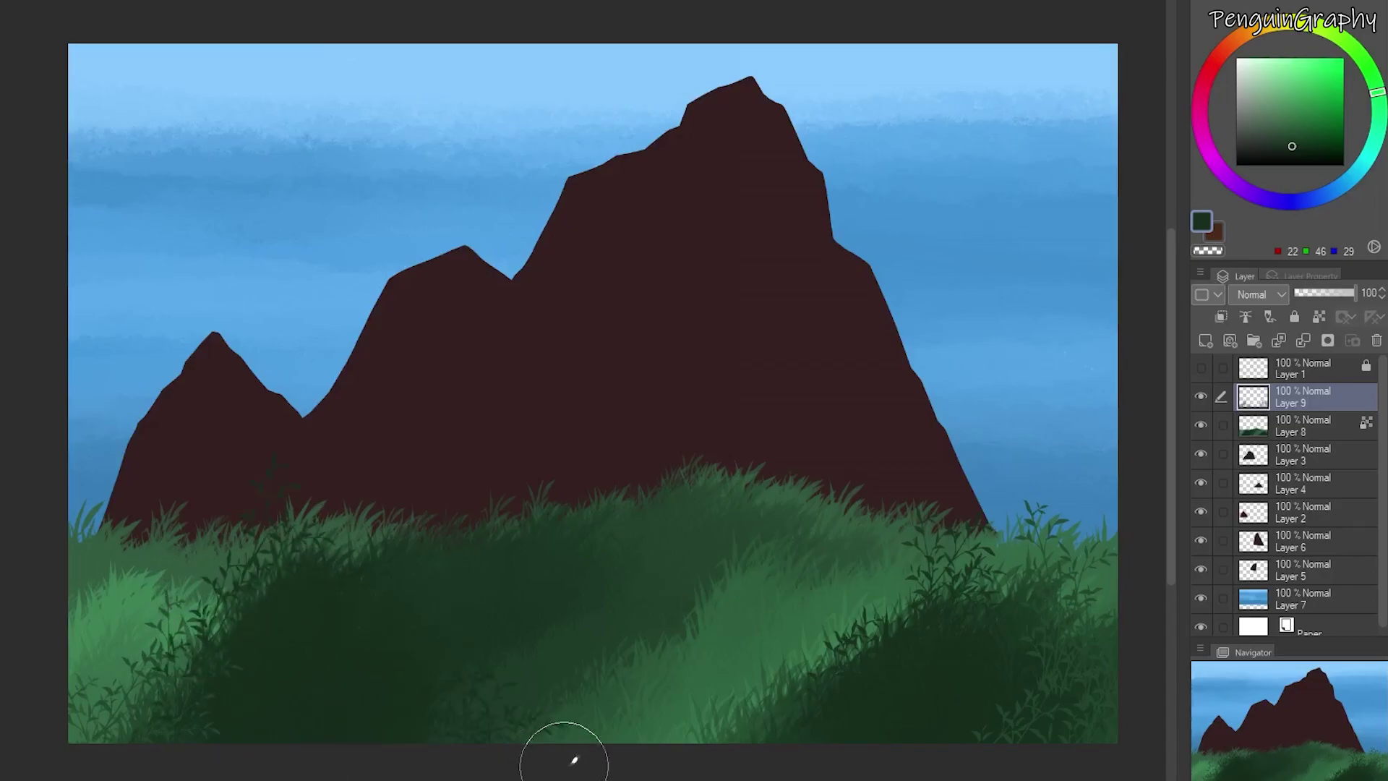
key("ctrl+z")
Add leafy sprigs in sampled greens along the left part of the hilltop and at the canvas's left edge.
left_click(557, 563, "alt")
left_click_drag(463, 473, 499, 517)
mouse_move(423, 560)
left_mouse_down()
mouse_move(350, 543)
mouse_move(430, 609)
left_mouse_up()
left_click(119, 560, "alt")
left_click_drag(97, 499, 191, 552)
left_click_drag(712, 456, 732, 471)
key("ctrl+z")
Add leafy sprigs on the right hilltop, mid-slope and lower centre of the grass, using sampled greens.
left_click_drag(839, 506, 878, 500)
left_click_drag(691, 532, 695, 568)
left_click_drag(737, 517, 757, 538)
left_click_drag(654, 437, 656, 470)
key("ctrl+z")
left_click(606, 610, "alt")
left_click_drag(539, 690, 469, 712)
left_click_drag(428, 697, 431, 766)
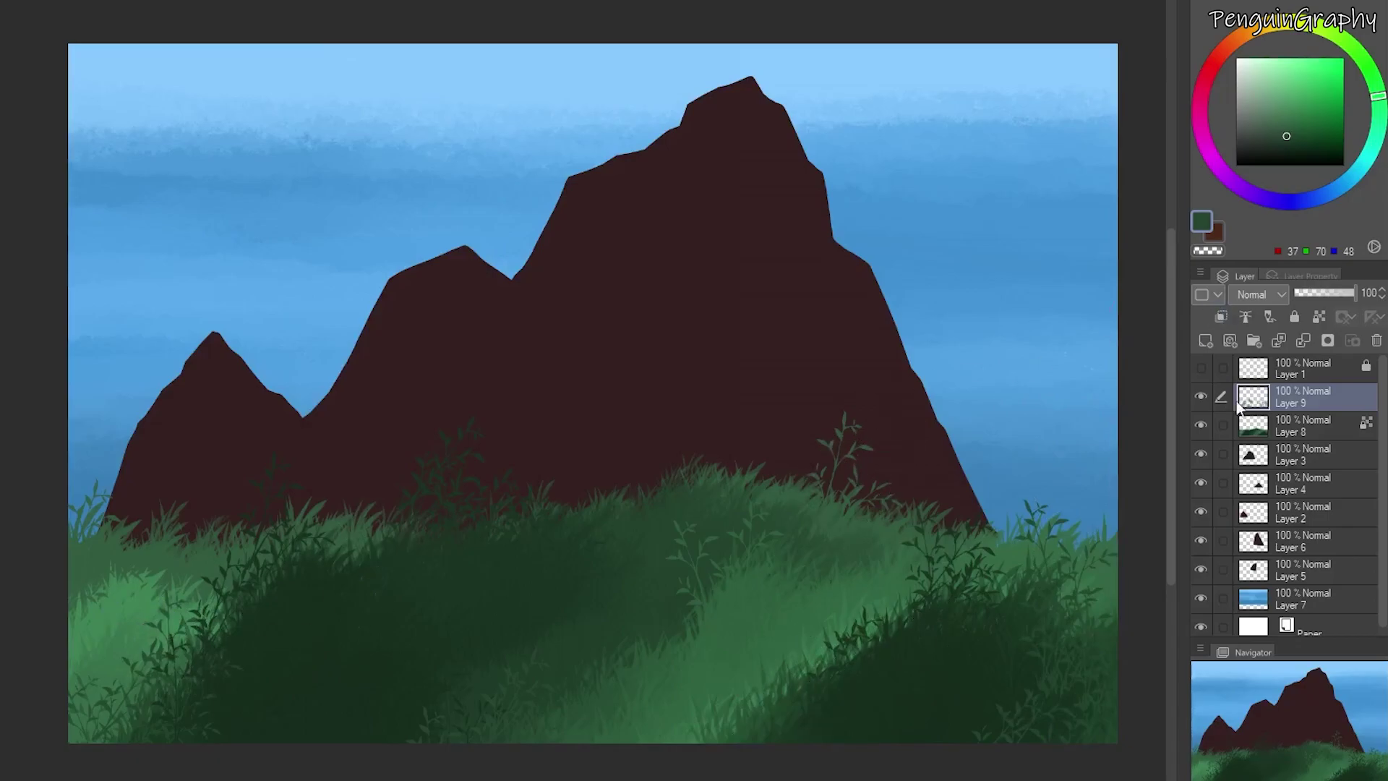
Create a layer above the sprigs and scatter small pink flowers, RGB 193, 68, 107, over the bushes and grass.
left_click(1205, 340)
left_click(1201, 94)
left_click(1307, 90)
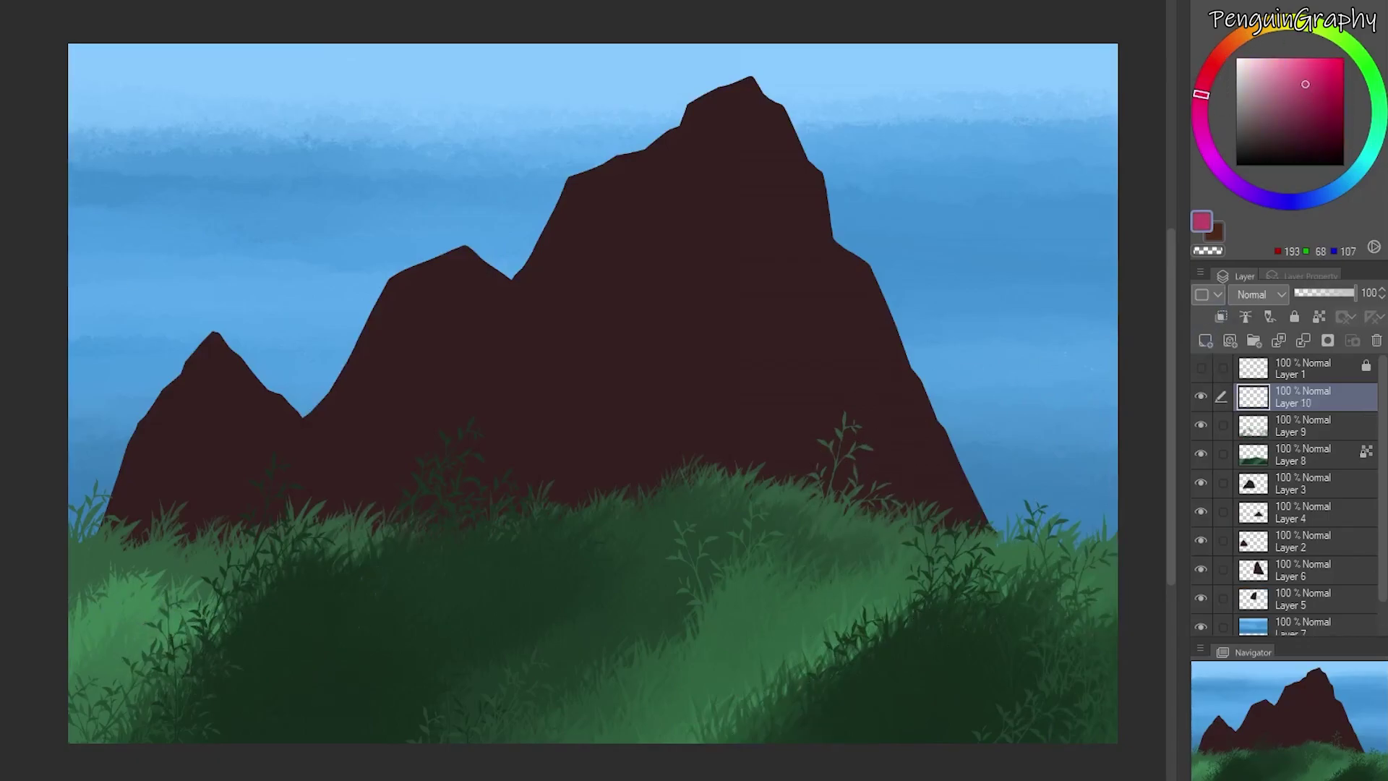
mouse_move(163, 683)
left_mouse_down()
mouse_move(292, 690)
mouse_move(81, 732)
mouse_move(137, 694)
left_mouse_up()
key("ctrl+z")
left_click_drag(242, 582, 318, 526)
mouse_move(465, 475)
left_mouse_down()
mouse_move(805, 465)
mouse_move(815, 561)
mouse_move(790, 520)
mouse_move(667, 643)
mouse_move(542, 730)
mouse_move(799, 641)
mouse_move(876, 657)
mouse_move(1000, 574)
left_mouse_up()
key("ctrl+z")
left_click_drag(708, 741, 802, 683)
mouse_move(931, 587)
left_mouse_down()
mouse_move(954, 543)
mouse_move(994, 571)
left_mouse_up()
left_click_drag(1036, 712, 1110, 651)
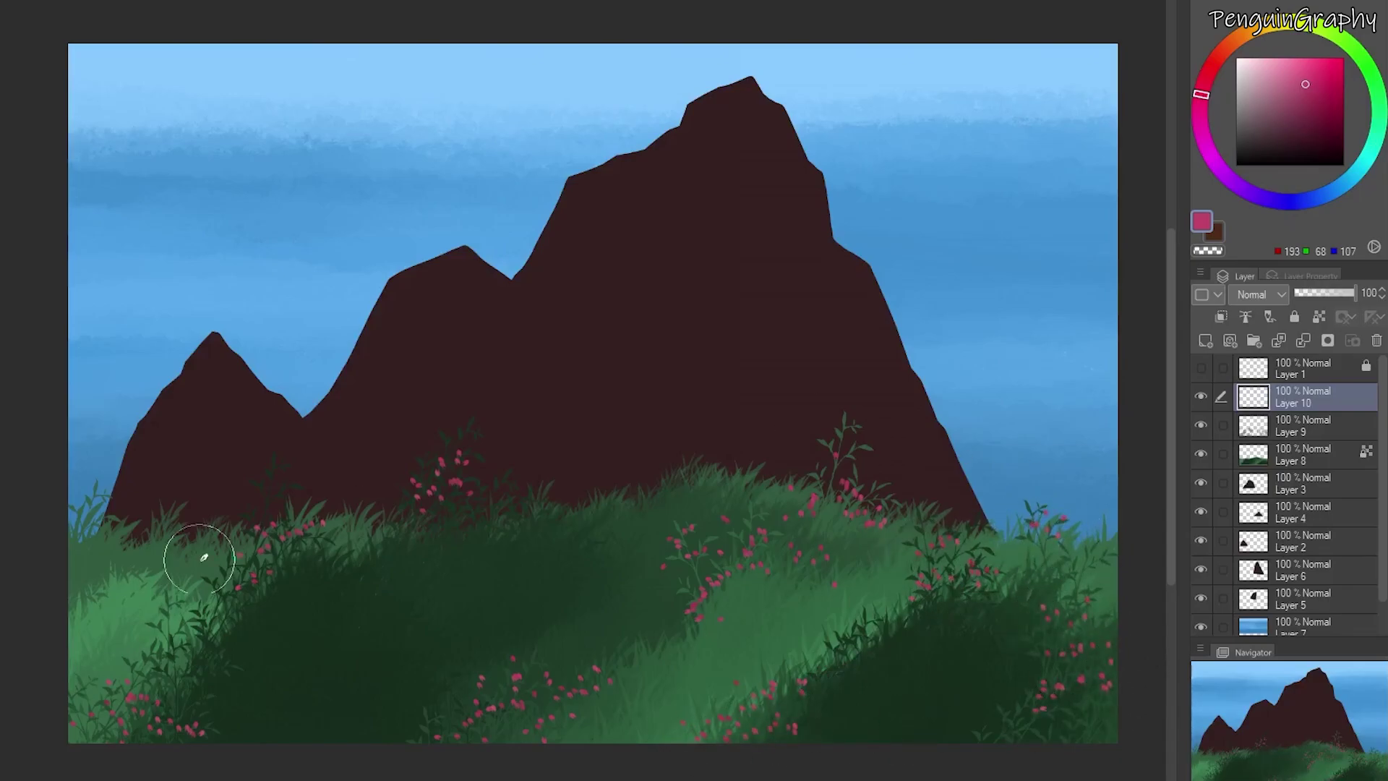
Scatter more pink flowers along the left hilltop and left slope, and a dense patch across the lower centre.
mouse_move(337, 477)
left_mouse_down()
mouse_move(266, 467)
mouse_move(275, 487)
mouse_move(260, 464)
left_mouse_up()
left_click_drag(637, 506, 576, 534)
left_click_drag(298, 589, 383, 633)
left_click_drag(457, 529, 533, 531)
key("ctrl+z")
left_click_drag(290, 613, 203, 678)
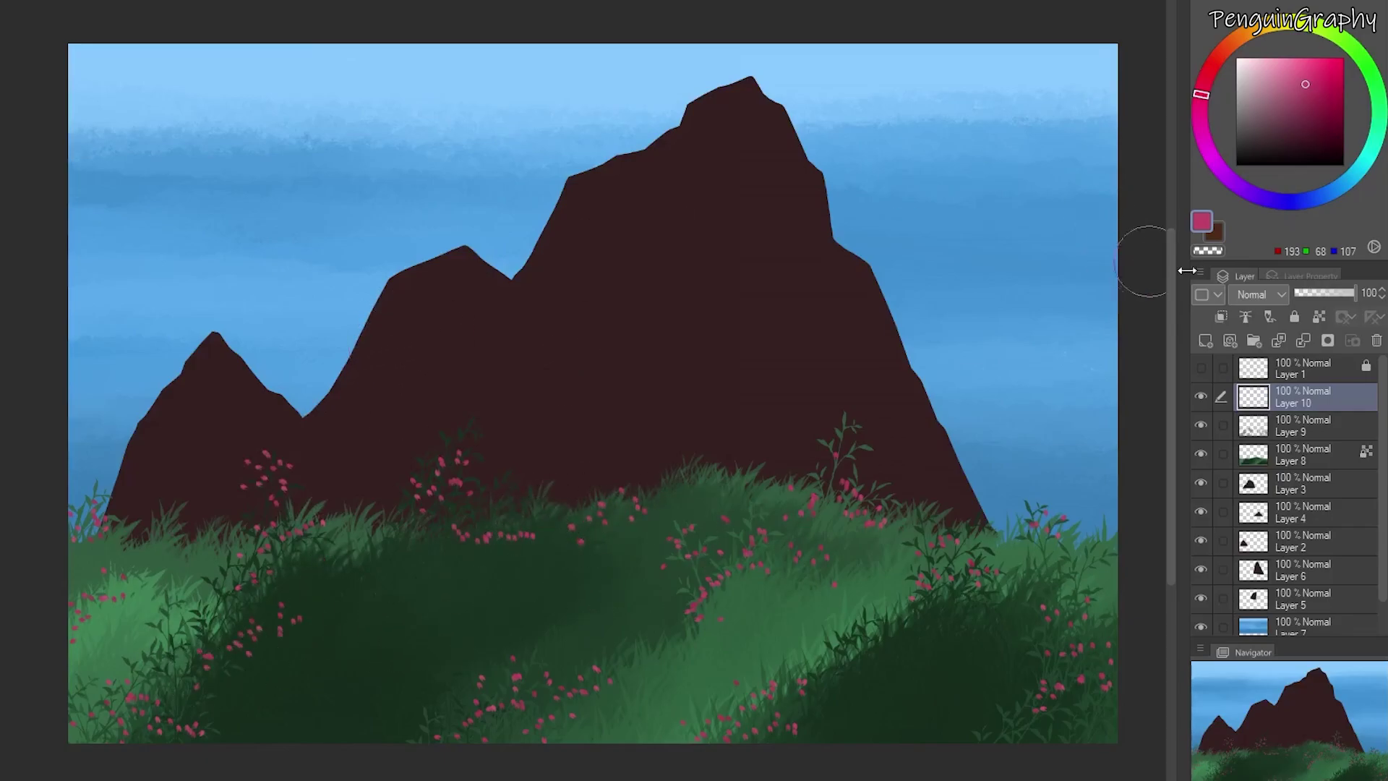
mouse_move(347, 734)
left_mouse_down()
mouse_move(418, 660)
mouse_move(557, 722)
mouse_move(854, 709)
mouse_move(900, 690)
left_mouse_up()
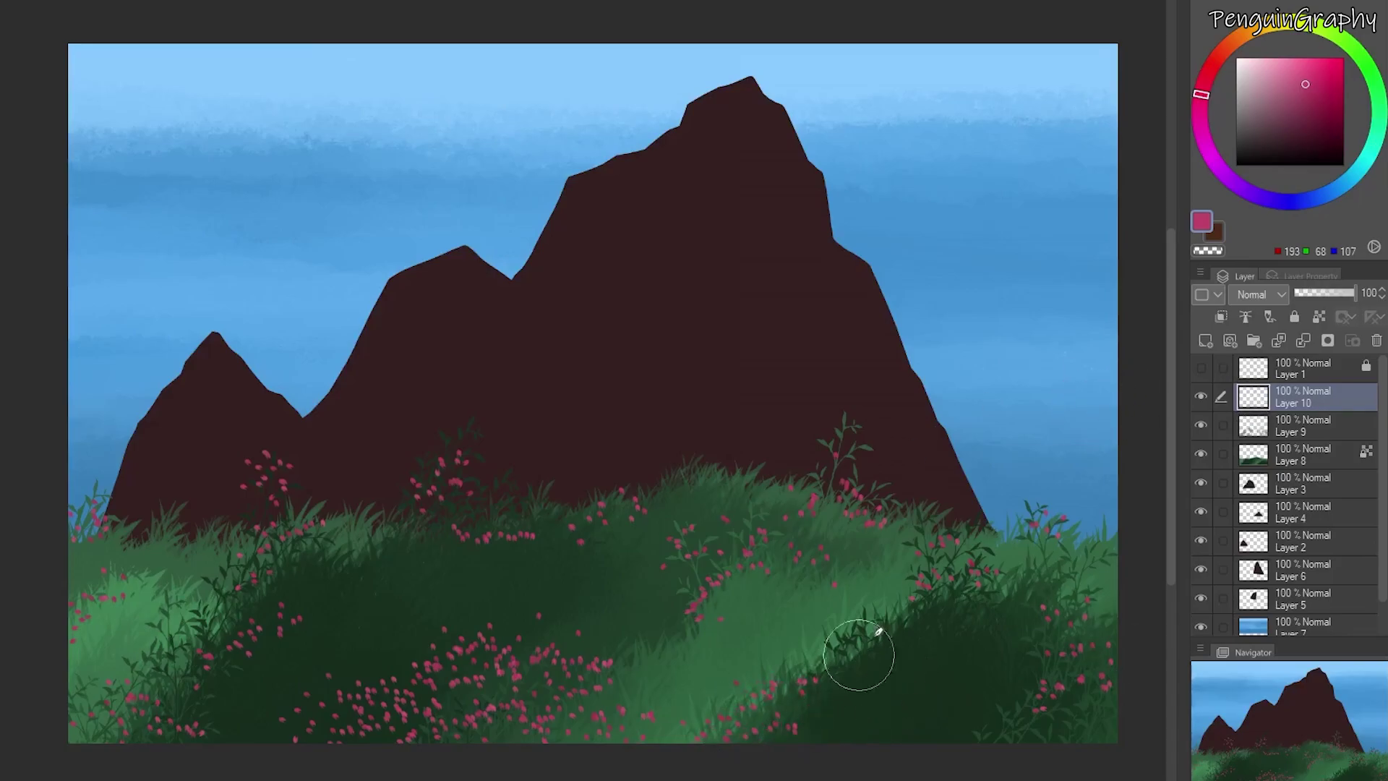
left_click(1199, 396)
left_click_drag(430, 543, 520, 545)
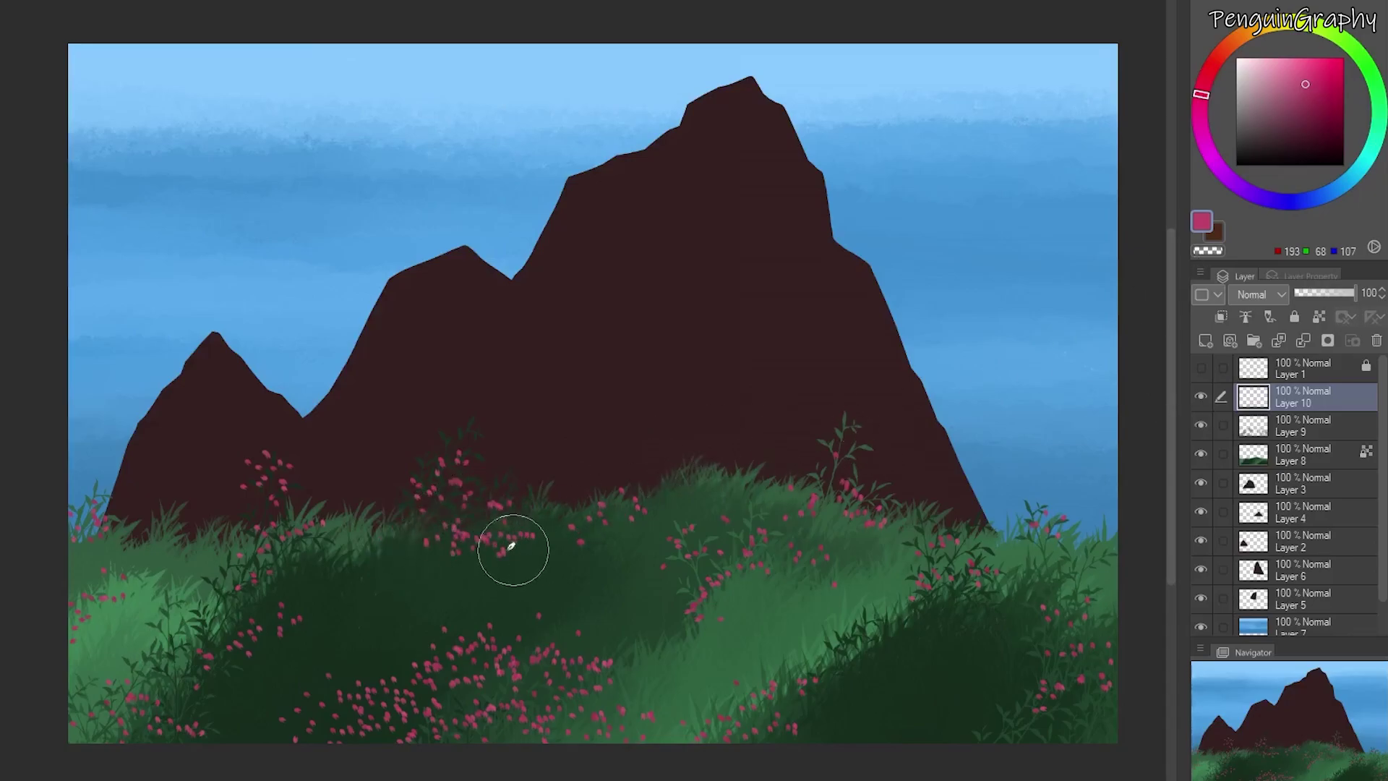
Add a layer directly above the sky and paint a pale blue-white cloud, RGB 206, 221, 236, behind the left mountains.
left_click(1315, 624)
left_click(1204, 340)
left_click(1261, 59)
left_click(1320, 197)
left_click(1333, 190)
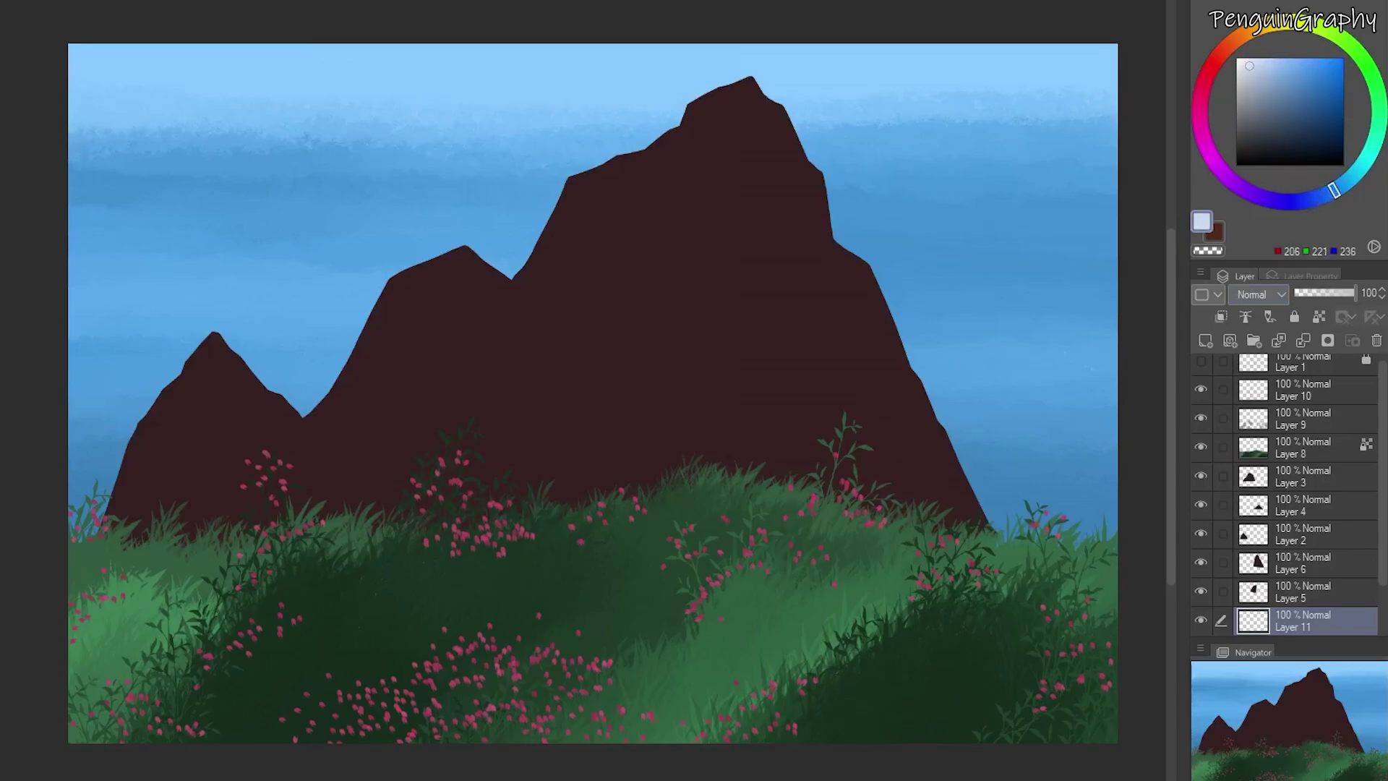
left_click_drag(198, 273, 397, 335)
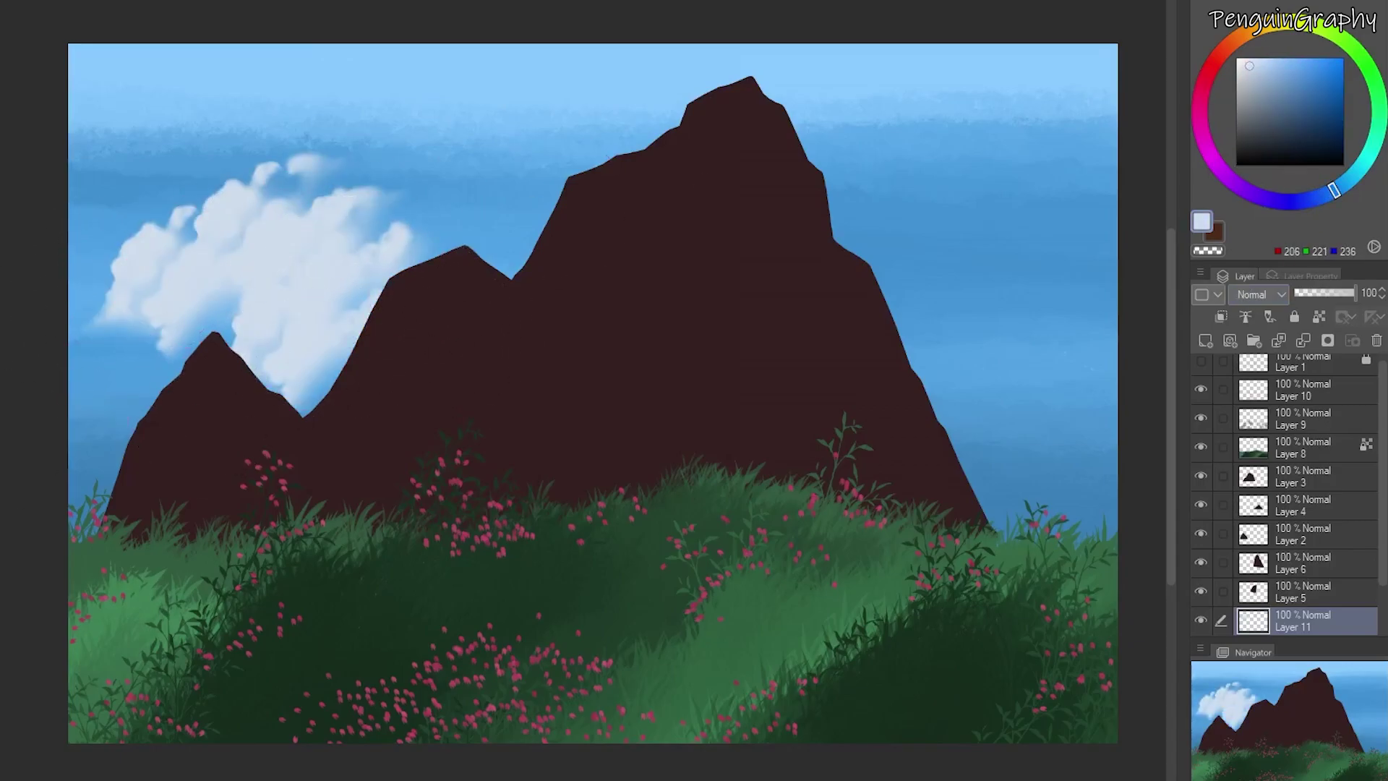
Paint more pale blue-white clouds across the left sky, the upper left corner and beside the tallest mountain's right slope.
left_click(195, 507)
mouse_move(432, 170)
left_mouse_down()
mouse_move(945, 387)
mouse_move(1152, 285)
mouse_move(1341, 22)
left_mouse_up()
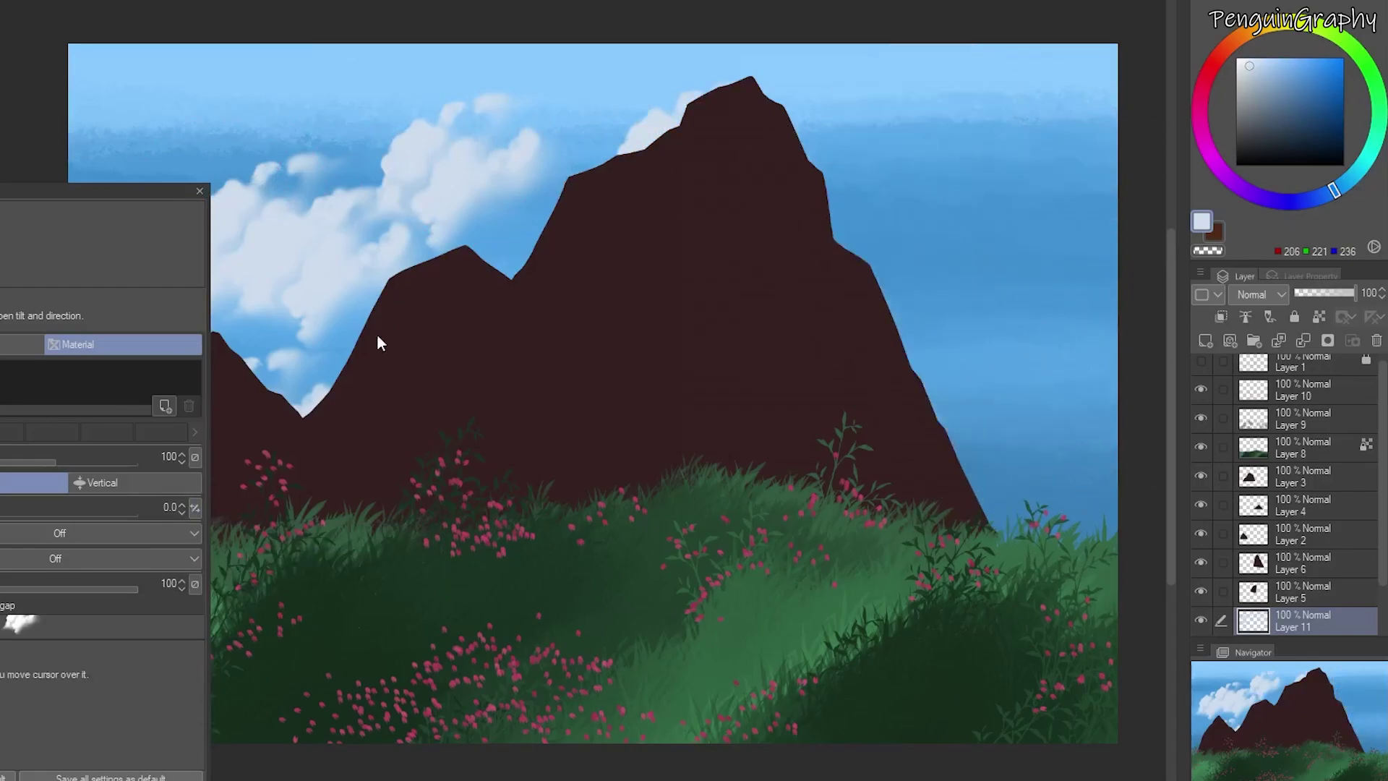
key("ctrl+z")
left_click(108, 533)
left_click(87, 573)
left_click_drag(817, 268, 961, 433)
left_click_drag(875, 253, 796, 173)
key("ctrl+z")
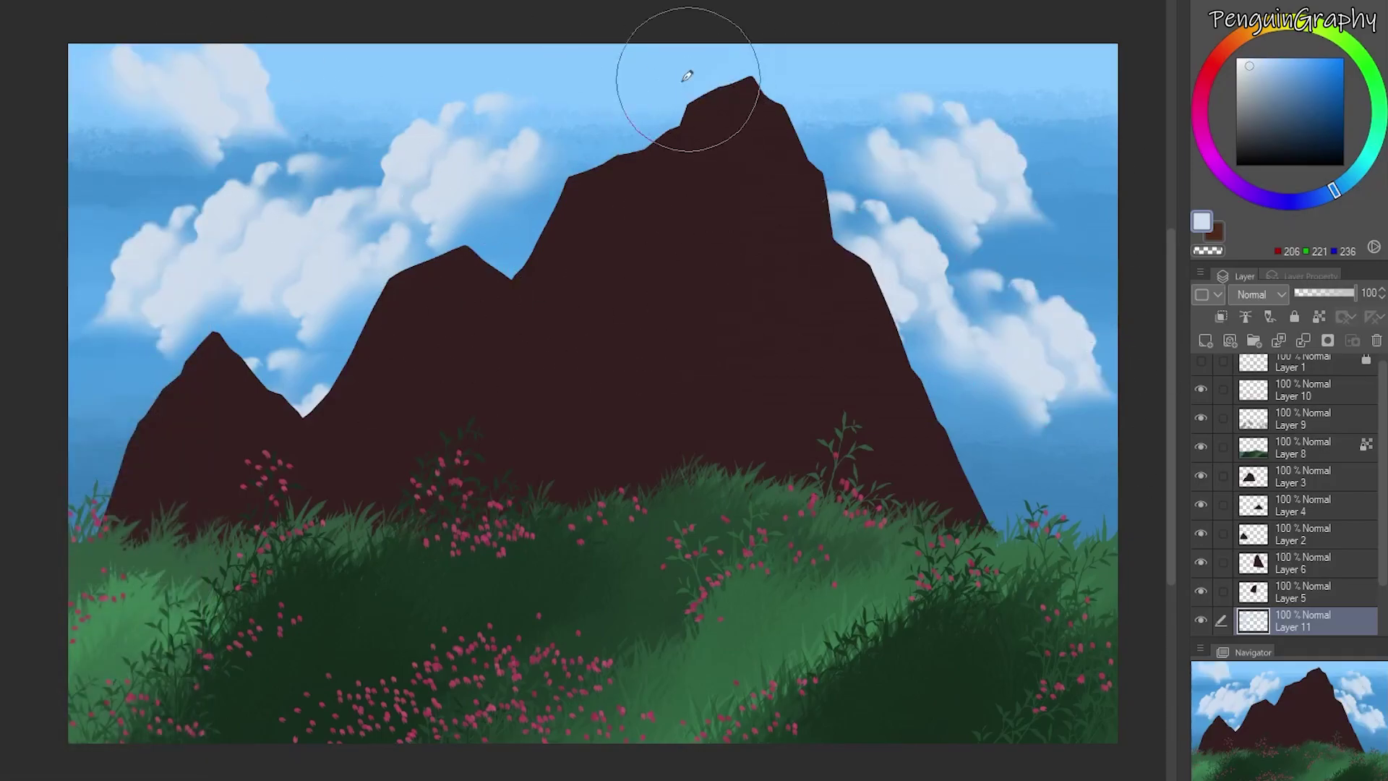
Add clouds behind the tallest peak, low beside both outer mountain edges, and in the sky's upper right corner.
left_click(696, 69)
left_click_drag(816, 508, 1100, 535)
left_click_drag(82, 516, 126, 418)
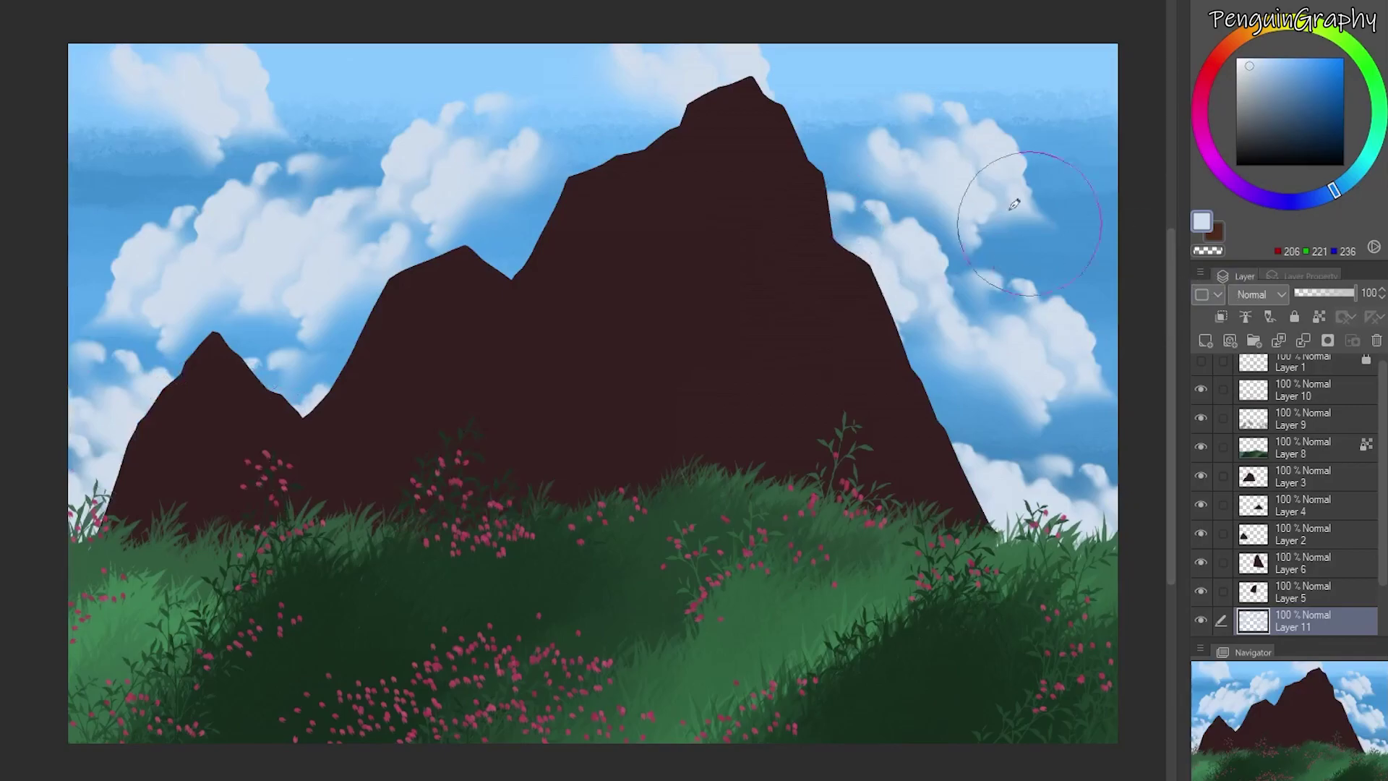
left_click(1091, 52)
Set the cloud layer's blending mode to Color dodge and its opacity to 64%.
left_click(1260, 294)
left_click(1250, 432)
mouse_move(1349, 292)
left_mouse_down()
mouse_move(1328, 292)
mouse_move(1337, 284)
left_mouse_up()
left_click(1265, 293)
left_click(1259, 449)
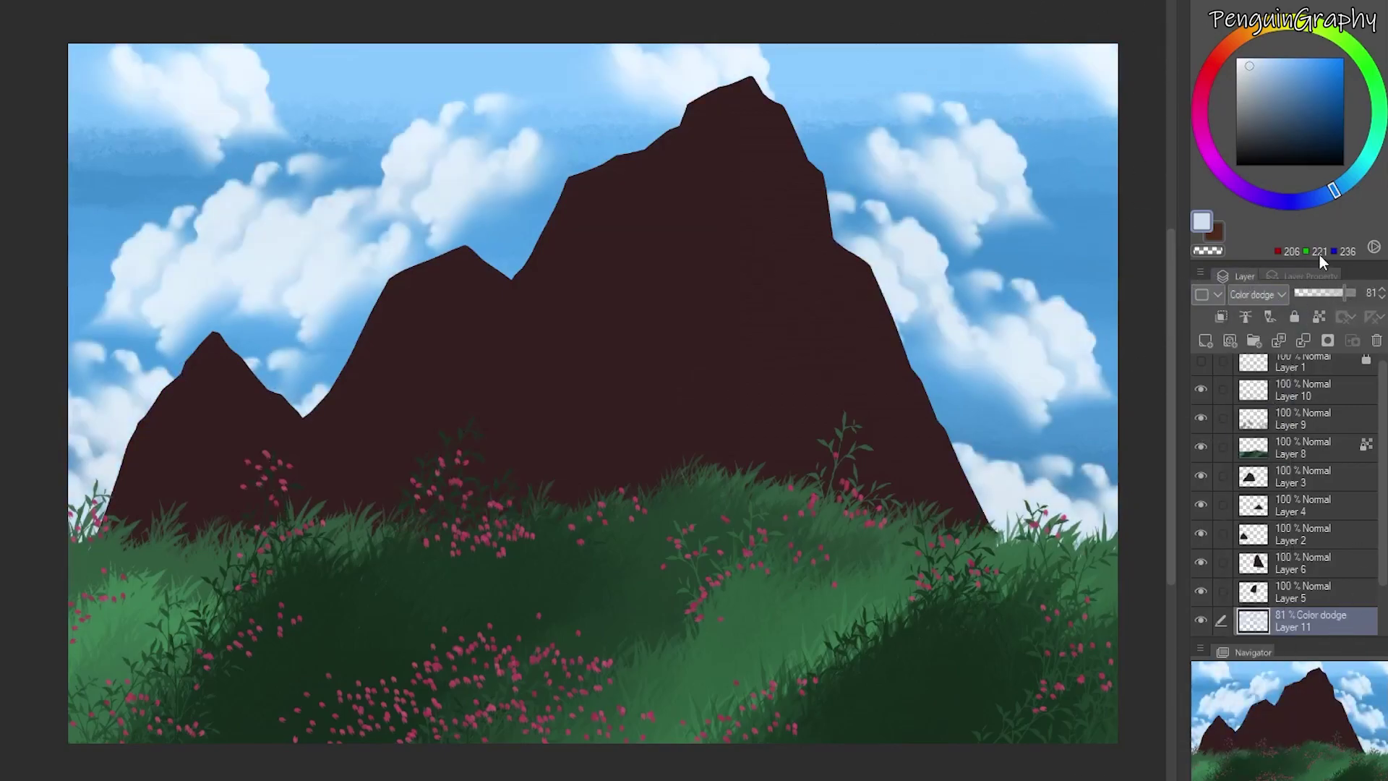
left_click(1333, 293)
Lock the transparent pixels of the five mountain layers, Layers 5, 6, 2, 4 and 3.
left_click(1325, 599)
left_click(1325, 320)
left_click(1324, 567)
left_click(1326, 319)
left_click(1321, 538)
left_click(1320, 319)
left_click(1320, 509)
left_click(1320, 318)
left_click(1313, 479)
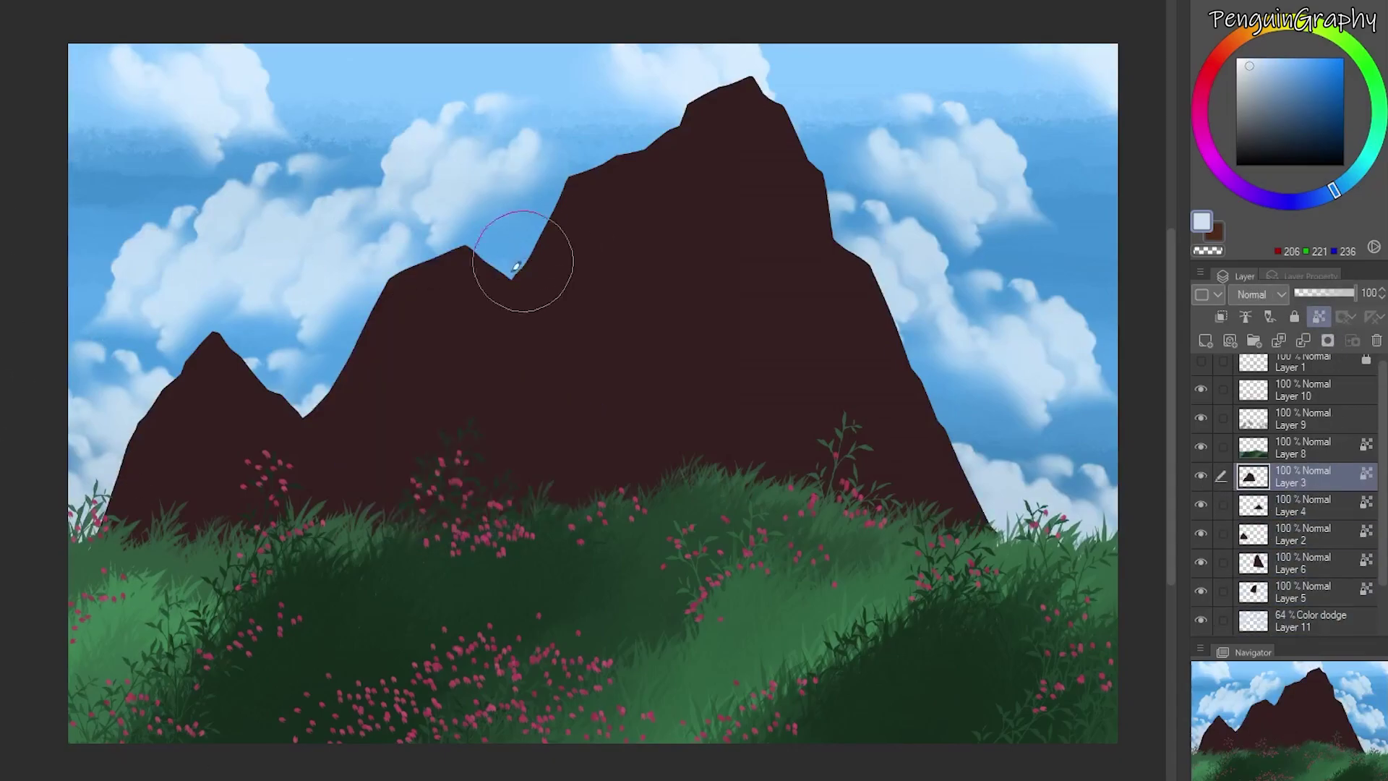
Brush ochre rock texture, RGB 172, 139, 72, onto the left-centre mountain and the small front rock, each on its own layer.
left_click(1258, 32)
left_click(1298, 93)
left_click_drag(431, 310, 454, 263)
left_click_drag(230, 473, 314, 399)
left_click(1297, 506)
left_click(1205, 505)
left_click(1205, 505)
left_click(1205, 505)
left_click(1205, 506)
mouse_move(816, 367)
left_mouse_down()
mouse_move(746, 402)
mouse_move(780, 383)
left_mouse_up()
left_click(1310, 480)
mouse_move(456, 231)
left_mouse_down()
mouse_move(304, 402)
mouse_move(450, 224)
mouse_move(337, 341)
left_mouse_up()
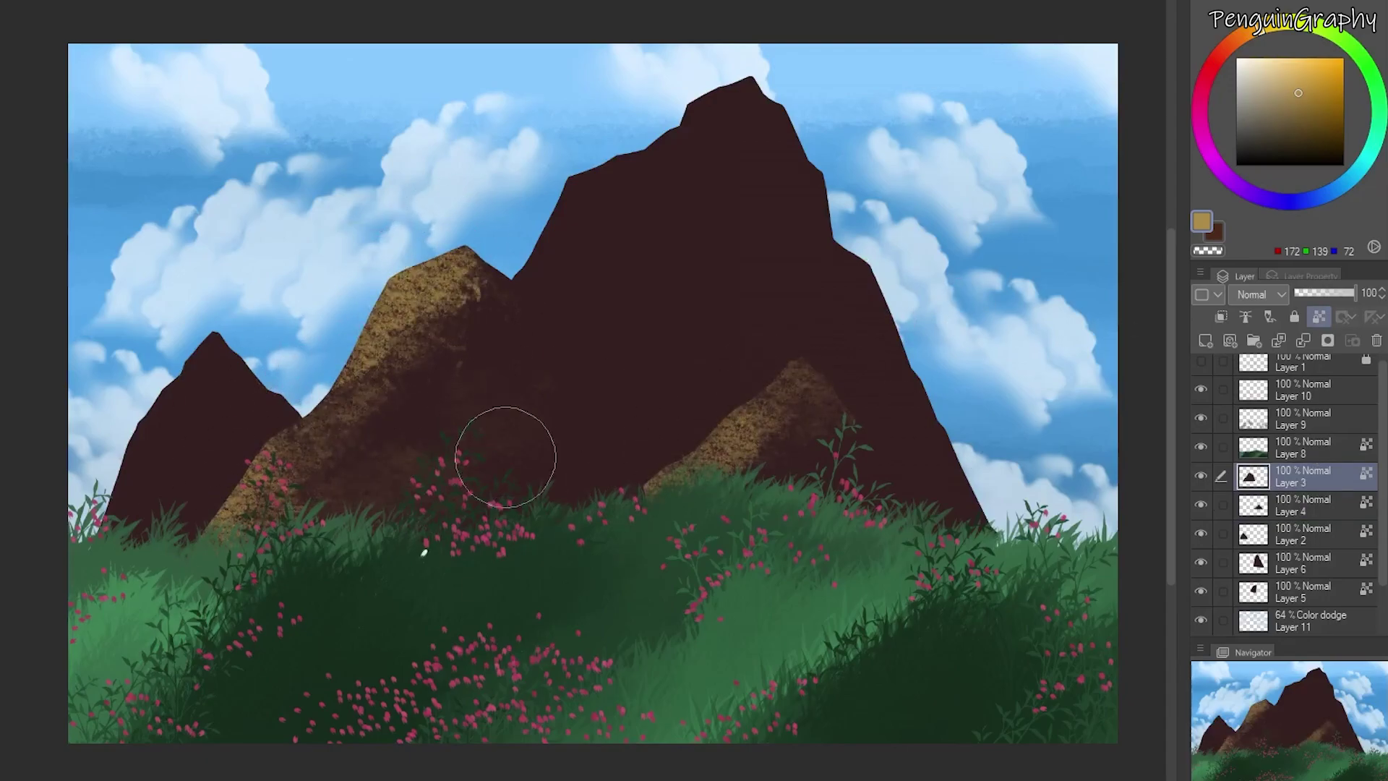
Brush the same ochre rock texture onto the far left peak, the tallest mountain and the mountain behind it.
left_click(1258, 536)
left_click_drag(206, 345, 119, 506)
left_click(1313, 566)
mouse_move(757, 72)
left_mouse_down()
mouse_move(627, 273)
mouse_move(830, 403)
mouse_move(679, 427)
left_mouse_up()
left_click(1304, 601)
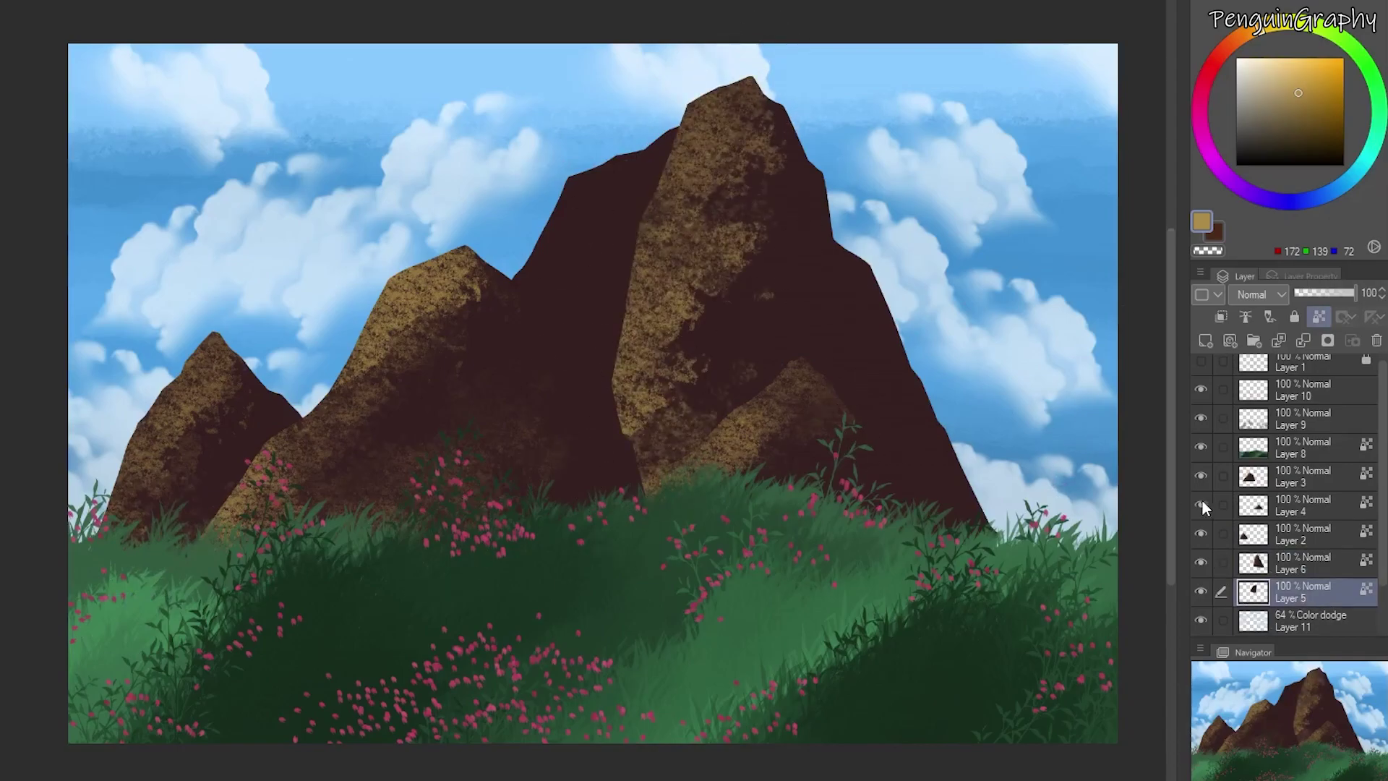
left_click_drag(657, 163, 608, 194)
key("ctrl+z")
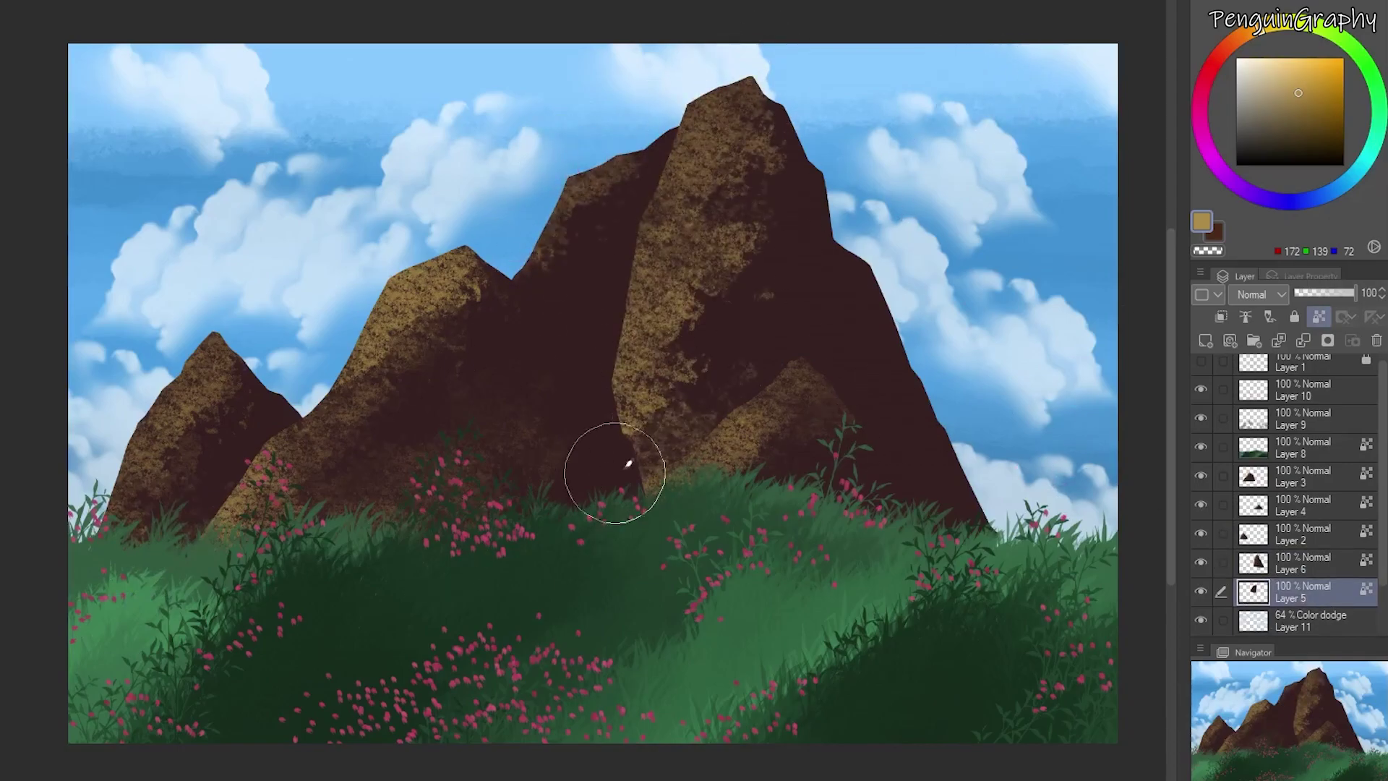
Highlight the left-centre mountain with cream, RGB 255, 239, 206, and shade its hollows with dark brown, RGB 42, 30, 23.
left_click(1257, 477)
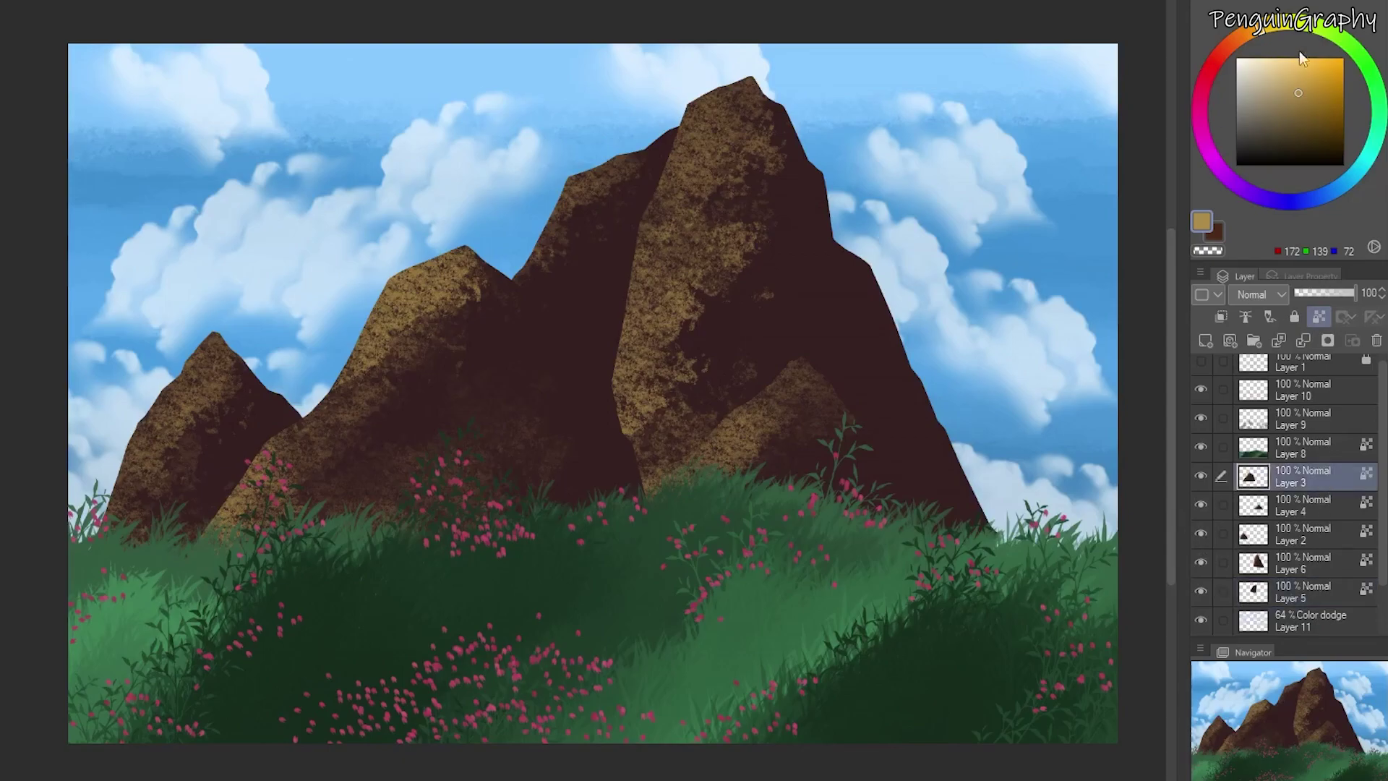
mouse_move(440, 265)
left_mouse_down()
mouse_move(361, 340)
mouse_move(333, 394)
left_mouse_up()
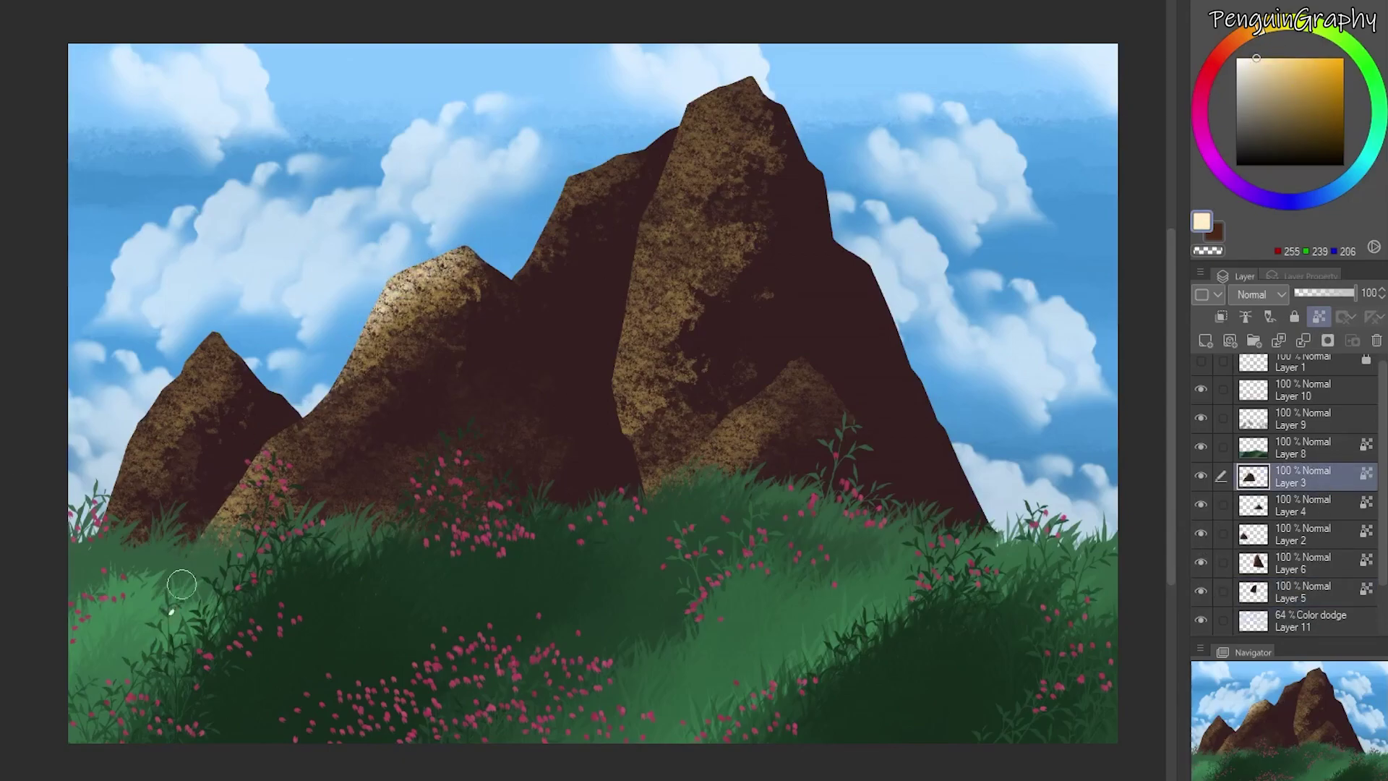
mouse_move(369, 531)
left_mouse_down()
mouse_move(391, 465)
mouse_move(481, 419)
mouse_move(470, 443)
mouse_move(589, 370)
mouse_move(638, 392)
mouse_move(599, 499)
left_mouse_up()
key("ctrl+z")
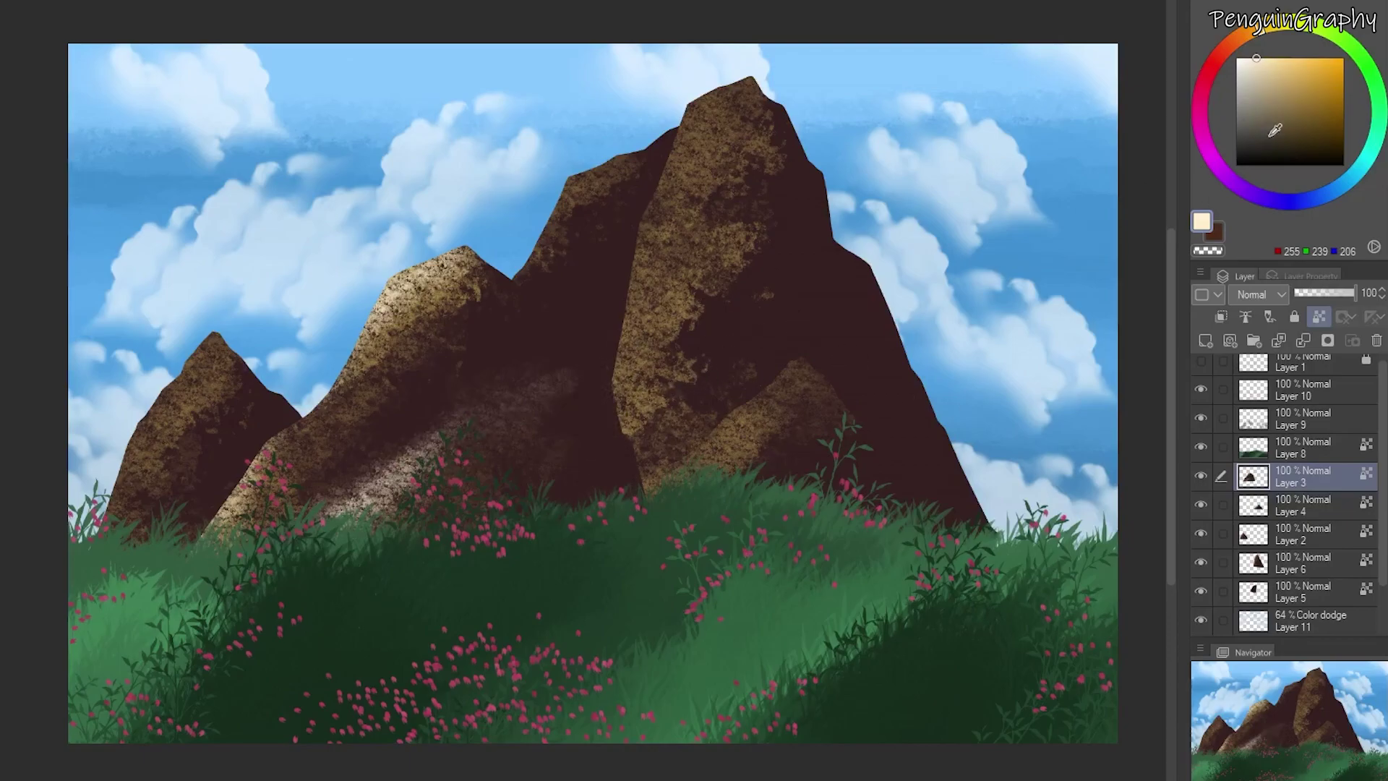
left_click(1272, 145)
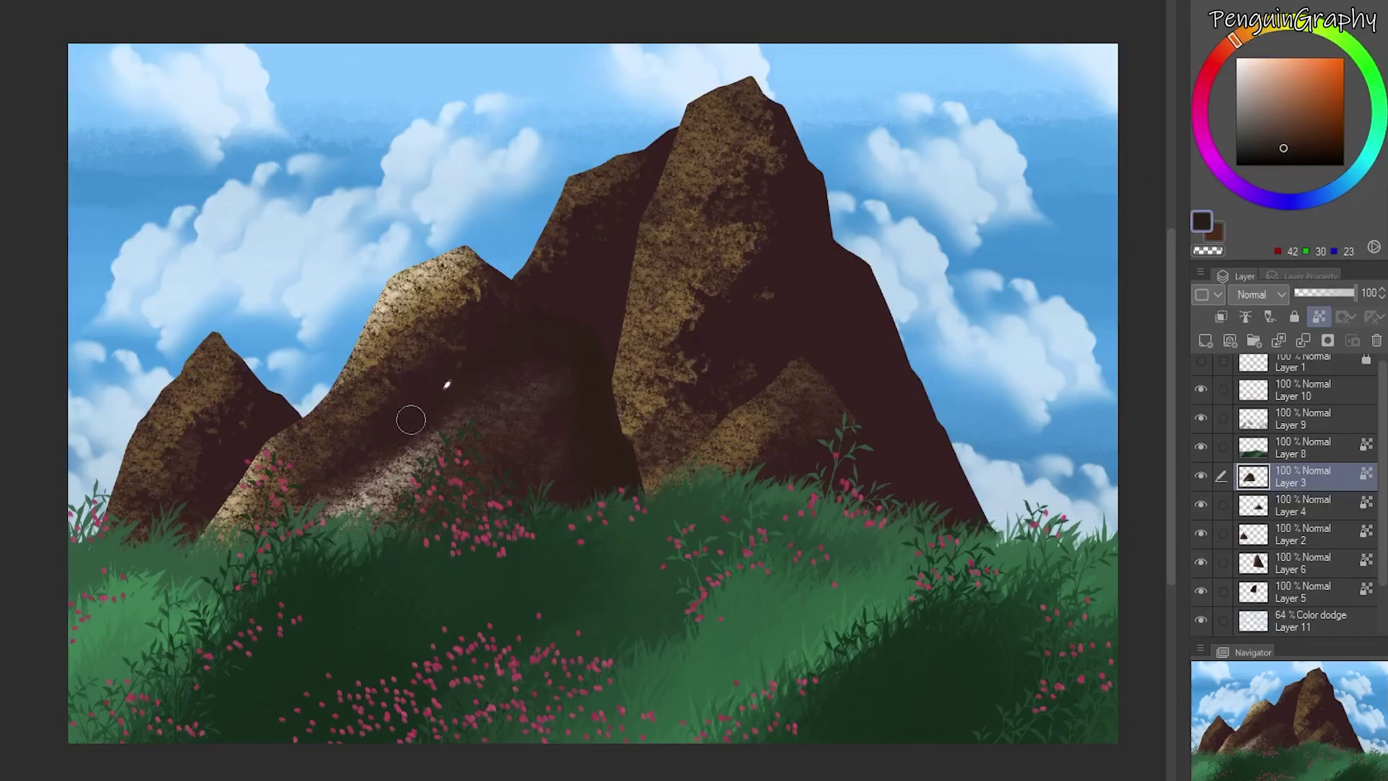
Highlight and shade the small front rock on Layer 4, using light and dark browns sampled from the painting.
left_click(1301, 504)
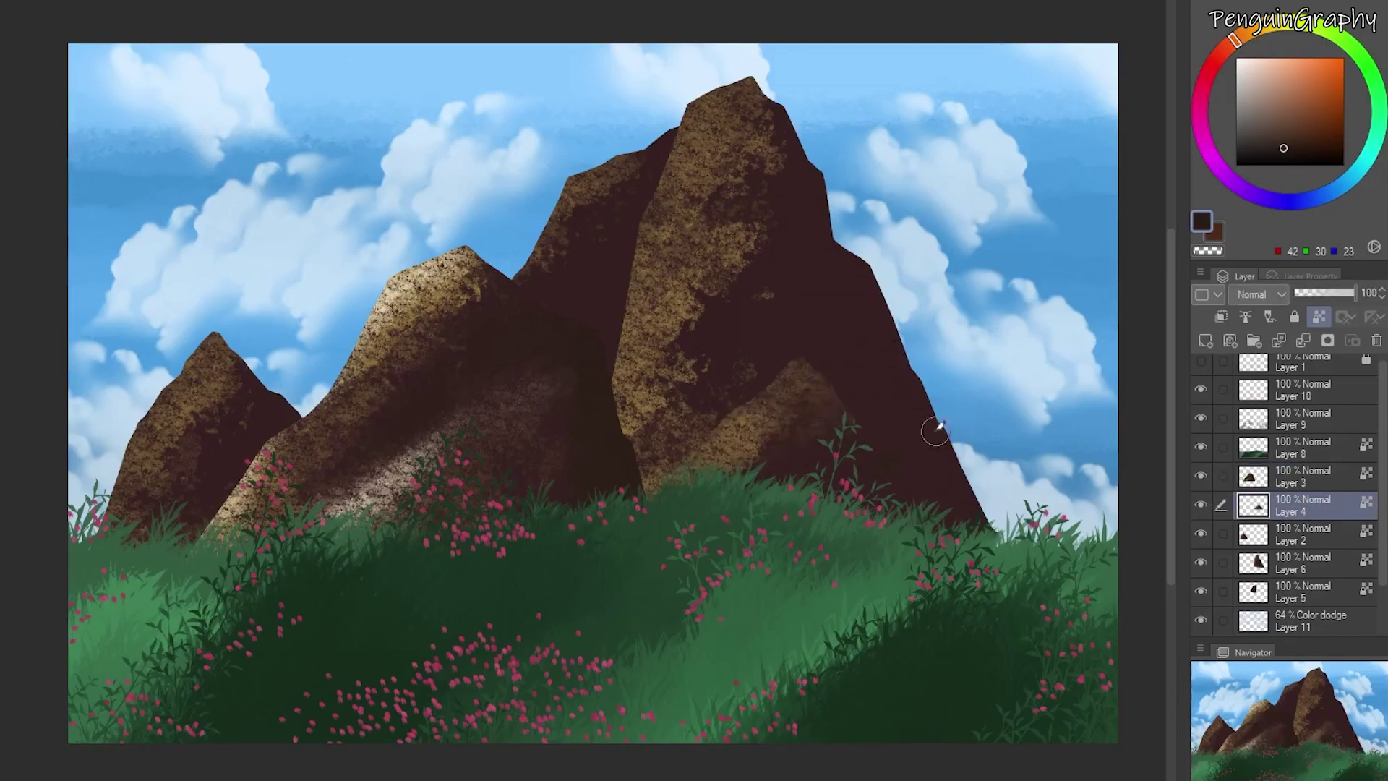
left_click(375, 494, "alt")
mouse_move(666, 487)
left_mouse_down()
mouse_move(732, 406)
mouse_move(768, 509)
mouse_move(820, 450)
mouse_move(852, 470)
left_mouse_up()
left_click(677, 347, "alt")
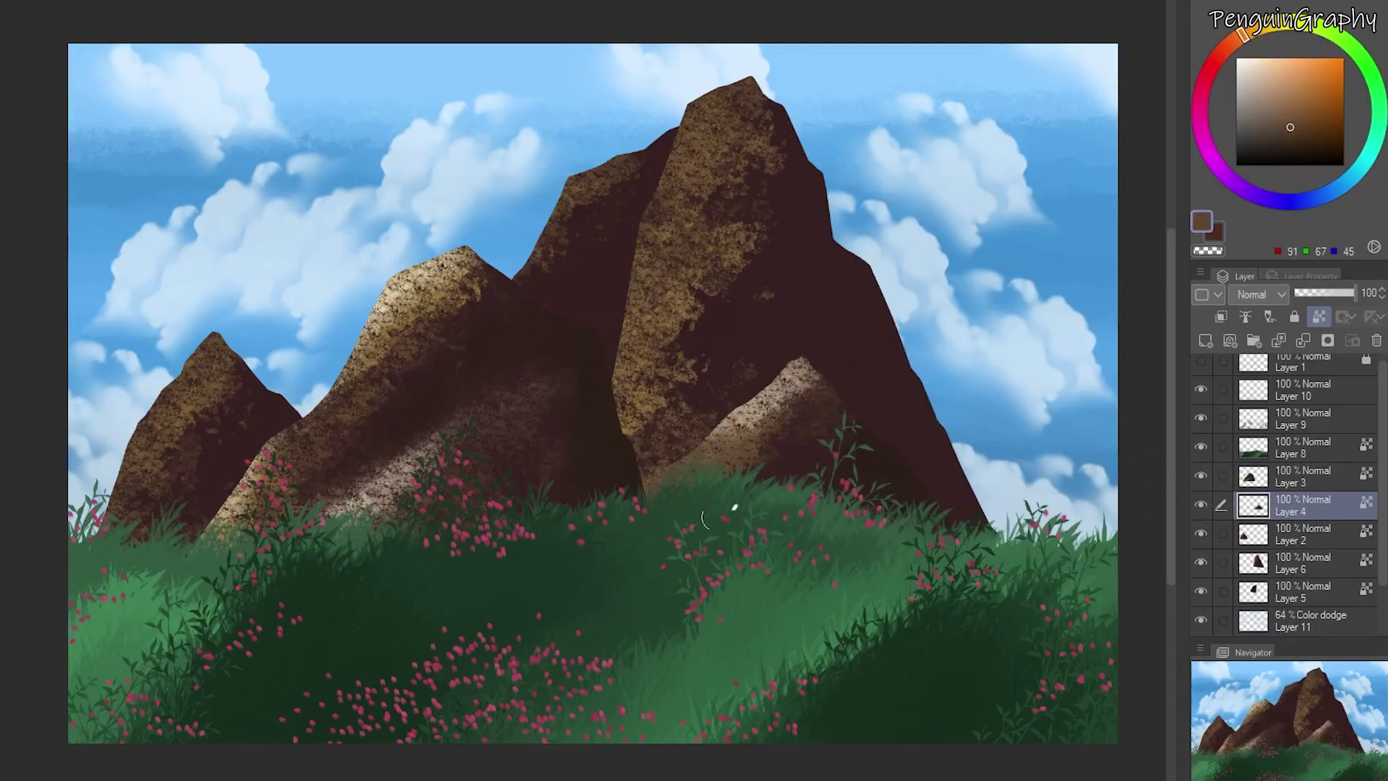
left_click(788, 458, "alt")
Highlight the far left peak on Layer 2 with a sampled light tone and shade it with dark brown, RGB 44, 30, 25.
left_click(1243, 540)
left_click(235, 497, "alt")
mouse_move(216, 336)
left_mouse_down()
mouse_move(138, 442)
mouse_move(138, 528)
left_mouse_up()
left_click(824, 479, "alt")
scroll(247, 448, "up", 1)
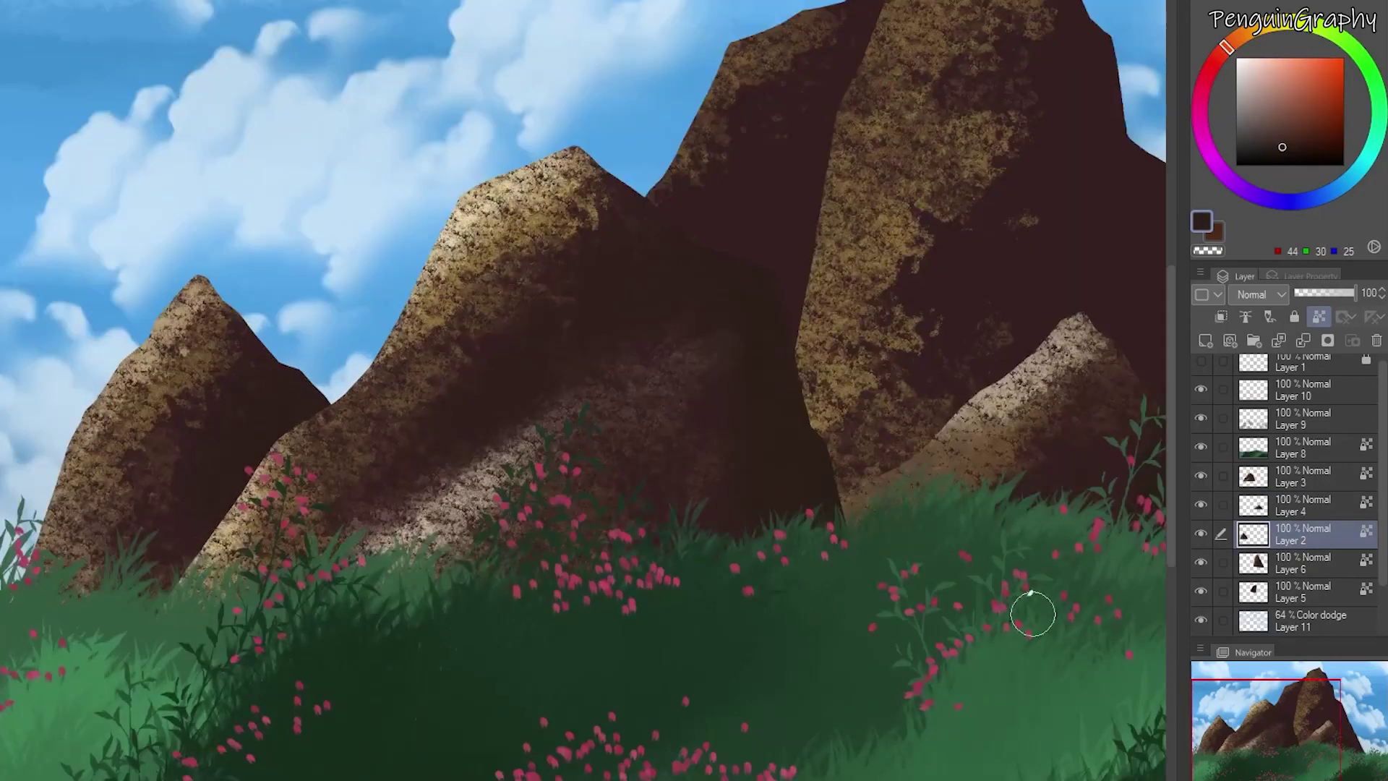
scroll(683, 367, "down", 1)
left_click_drag(511, 703, 349, 702)
Paint sampled light highlights on the tallest mountain's left face, centre and right ridge, and shade between them with dark brown, RGB 41, 30, 22.
left_click(1244, 571)
left_click(1200, 563)
left_click(1201, 563)
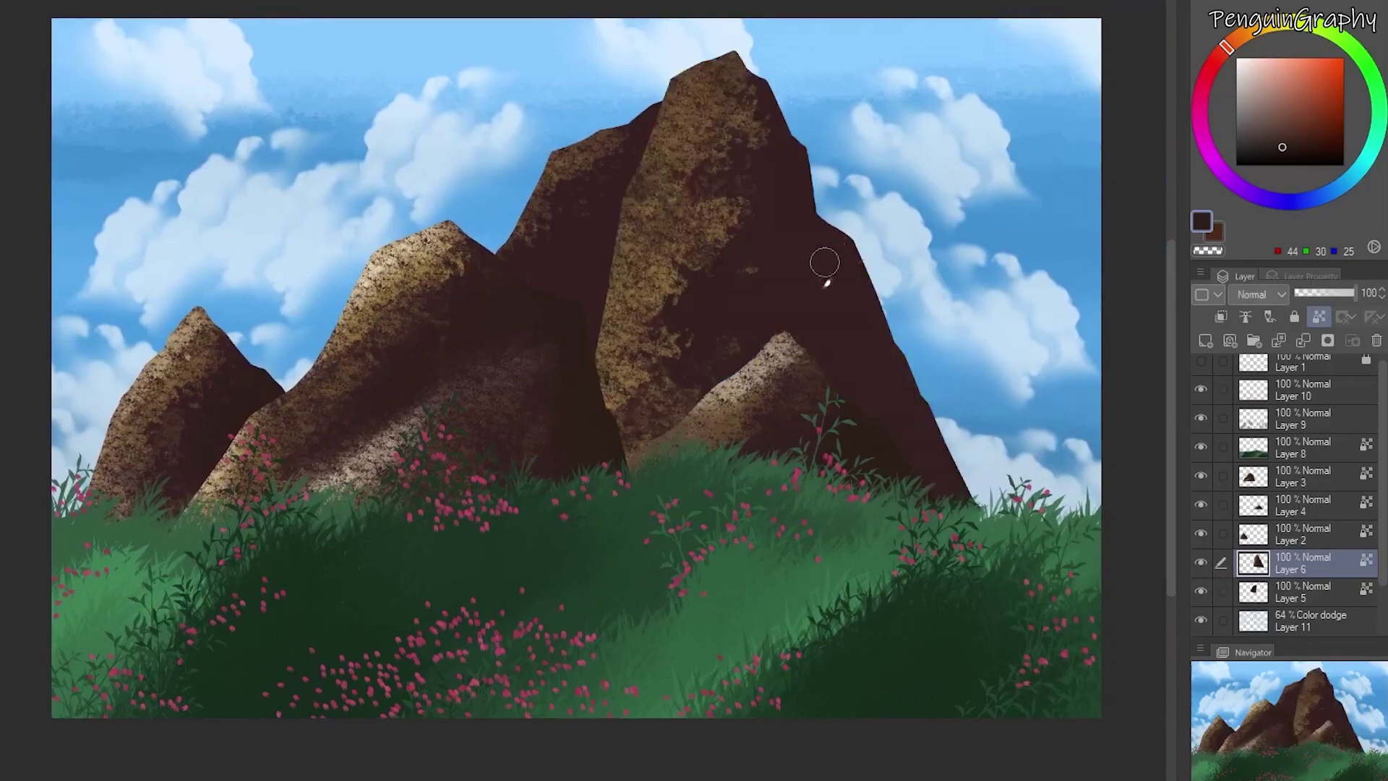
left_click(242, 487, "alt")
mouse_move(720, 69)
left_mouse_down()
mouse_move(657, 155)
mouse_move(596, 325)
left_mouse_up()
mouse_move(631, 435)
left_mouse_down()
mouse_move(763, 299)
mouse_move(641, 319)
mouse_move(719, 273)
mouse_move(679, 325)
left_mouse_up()
left_click_drag(831, 250, 917, 406)
left_click(859, 427, "alt")
mouse_move(750, 202)
left_mouse_down()
mouse_move(786, 69)
mouse_move(774, 294)
mouse_move(614, 441)
mouse_move(682, 400)
left_mouse_up()
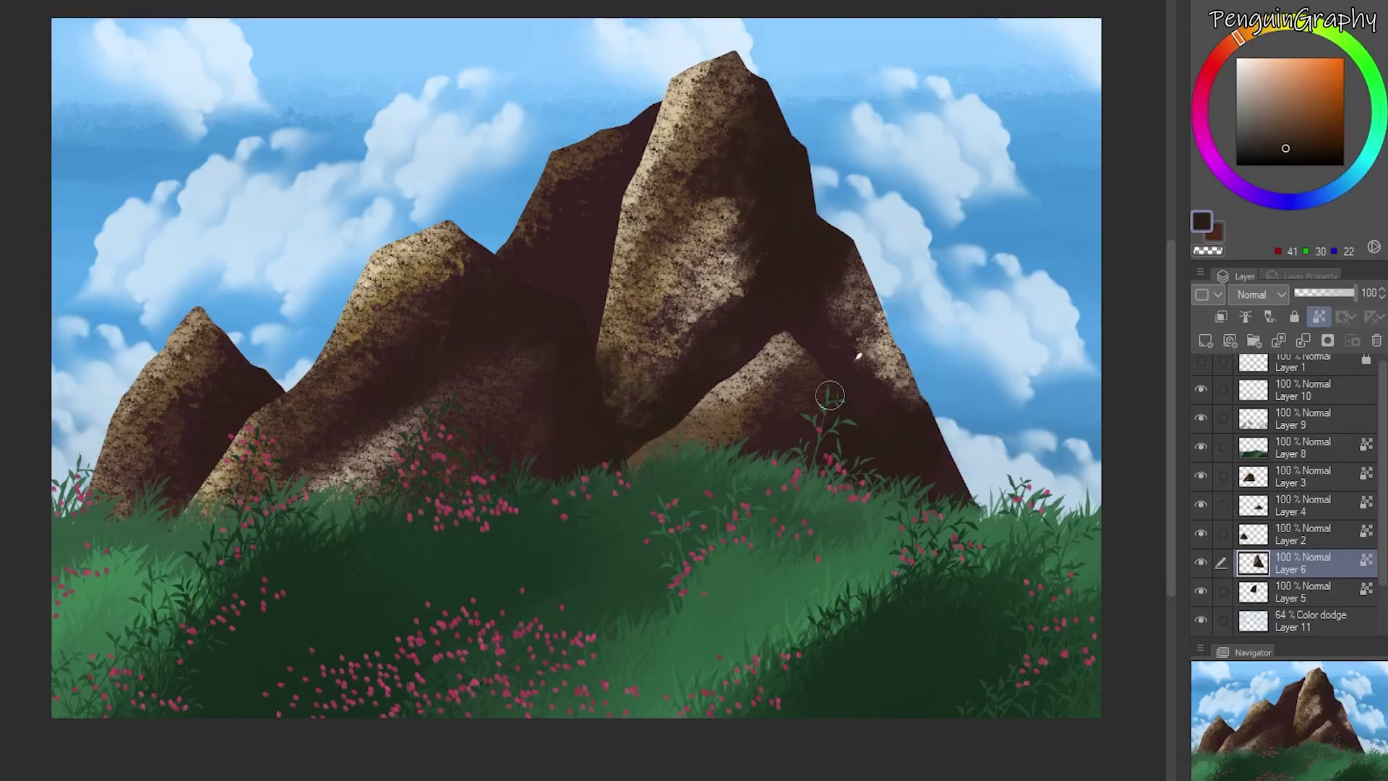
left_click_drag(843, 307, 876, 442)
Highlight the mountain behind the tallest peak on Layer 5 with sampled tan, RGB 194, 172, 137.
left_click(1309, 592)
left_click(668, 151, "alt")
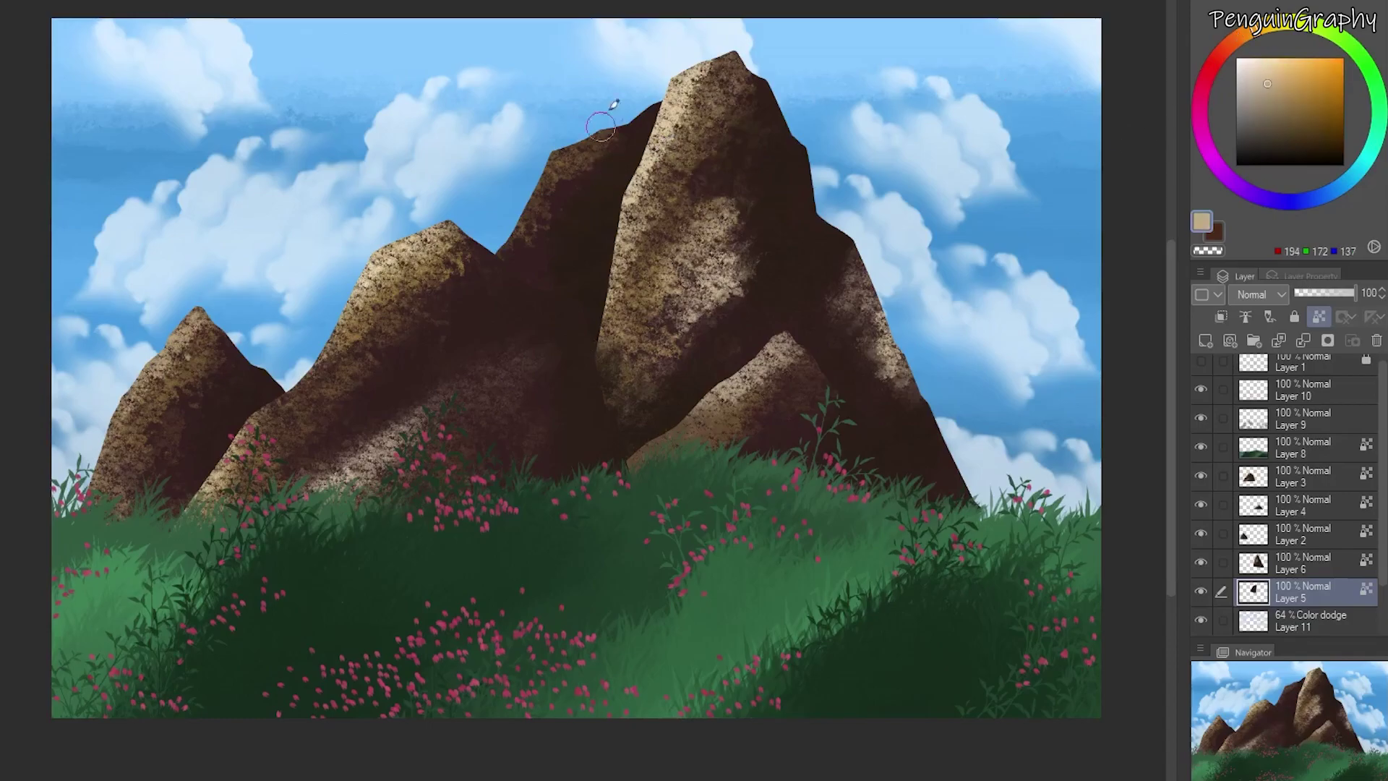
mouse_move(591, 167)
left_mouse_down()
mouse_move(545, 165)
mouse_move(577, 128)
left_mouse_up()
mouse_move(577, 191)
left_mouse_down()
mouse_move(645, 123)
mouse_move(543, 280)
mouse_move(632, 143)
mouse_move(589, 159)
mouse_move(629, 109)
mouse_move(670, 135)
mouse_move(630, 306)
mouse_move(575, 227)
mouse_move(599, 367)
mouse_move(747, 154)
mouse_move(757, 276)
mouse_move(740, 76)
mouse_move(681, 110)
mouse_move(706, 282)
mouse_move(903, 285)
mouse_move(890, 464)
left_mouse_up()
Soften the rock texture and blend the light and shadow areas across the tallest, far left, front and left-centre mountain layers.
left_click(798, 287, "alt")
left_click(1301, 563)
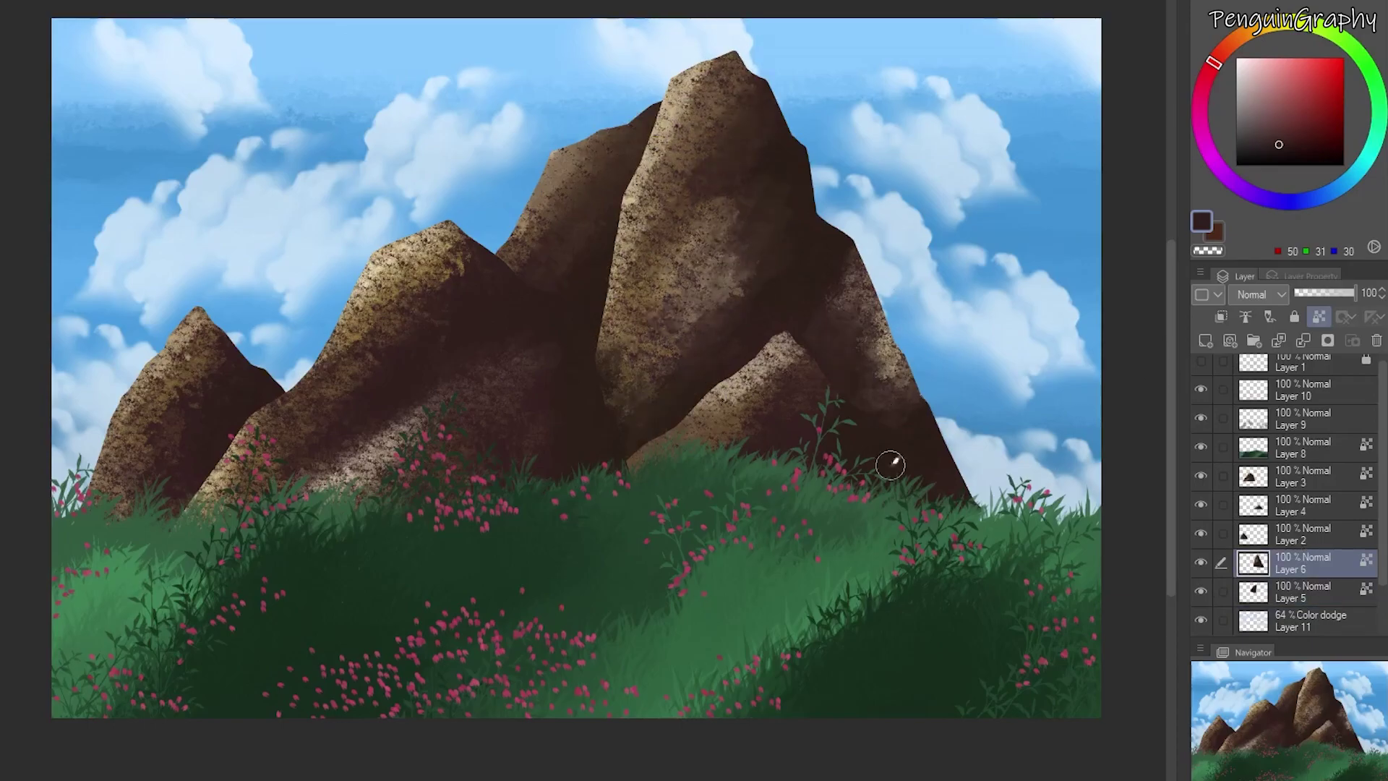
left_click(1290, 540)
left_click(1300, 504)
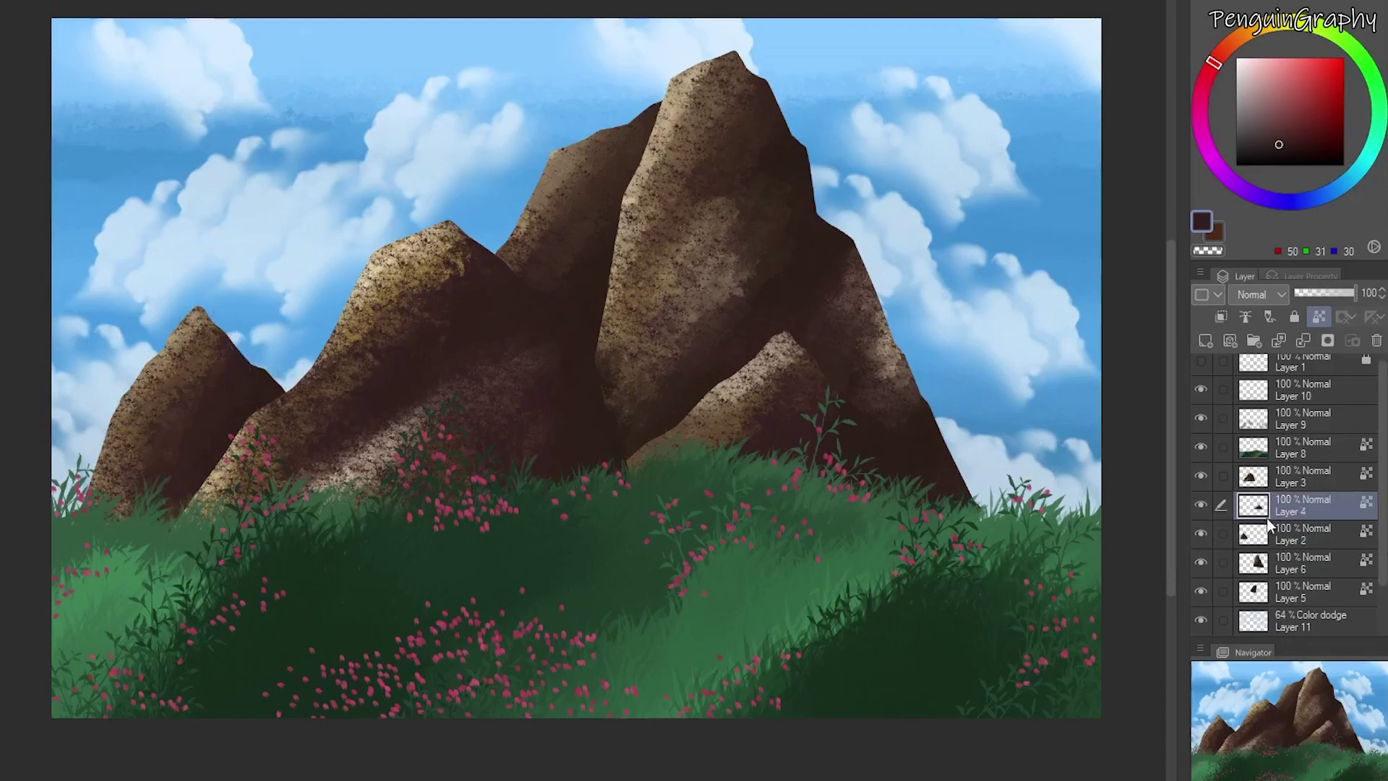
left_click(1301, 476)
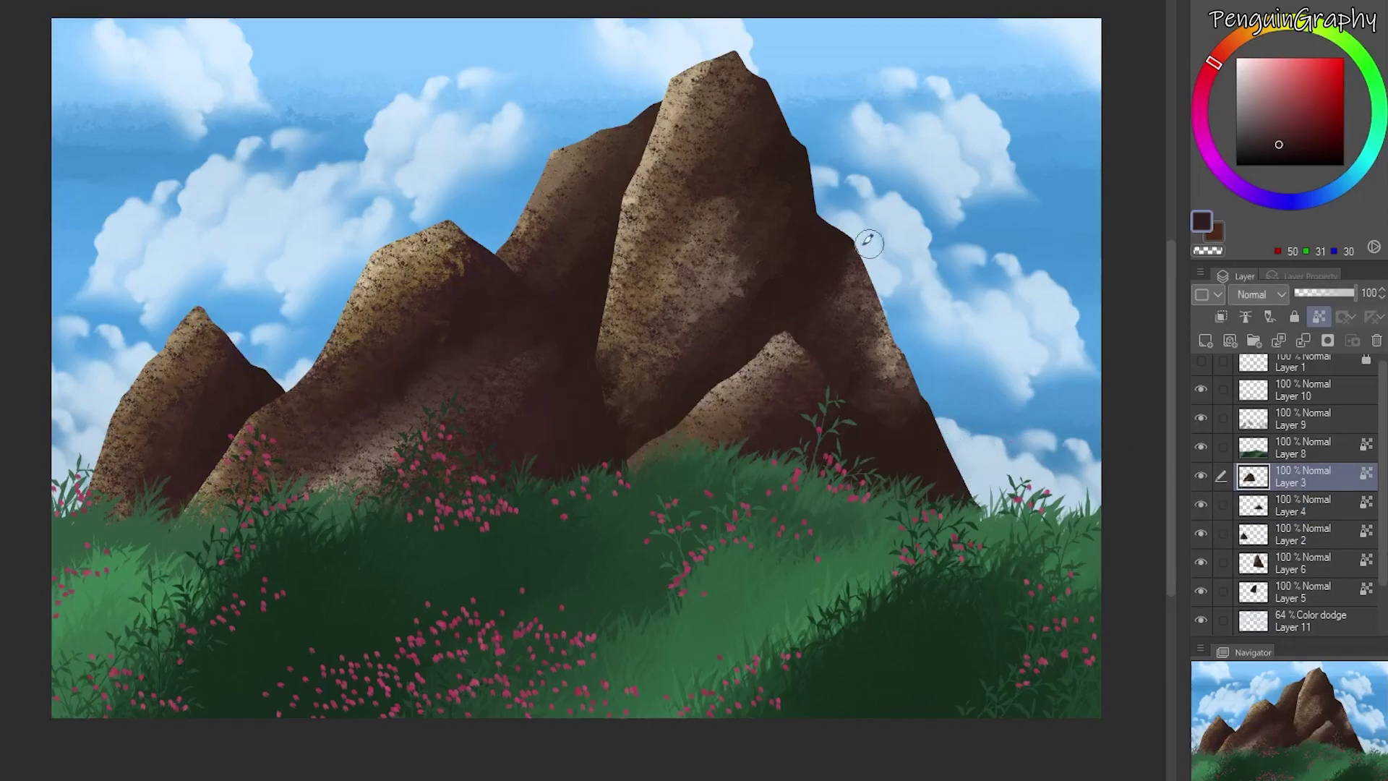
left_click(1301, 563)
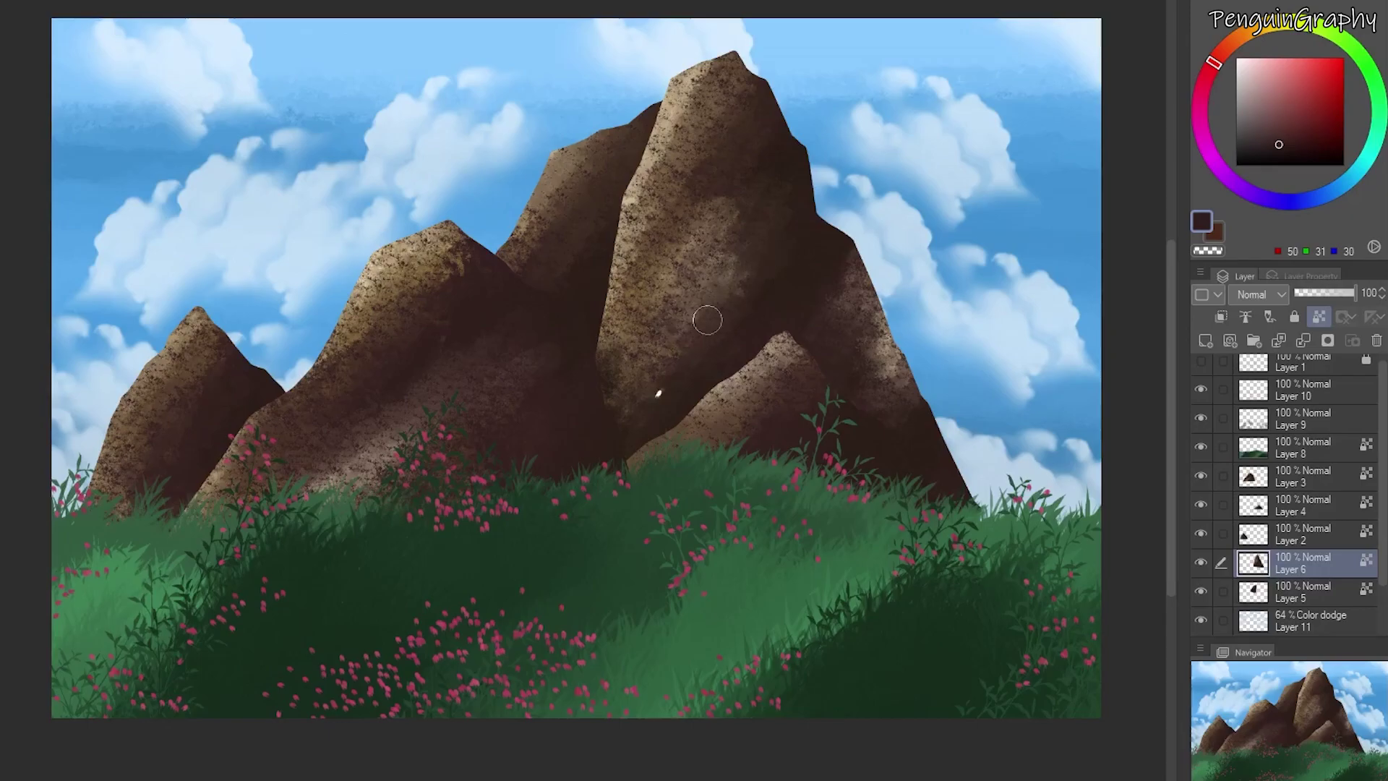
Refine the lit edge of the mountain behind the tallest peak on Layer 5 with pale tan, RGB 228, 197, 164.
left_click(1311, 602)
left_click(674, 68, "alt")
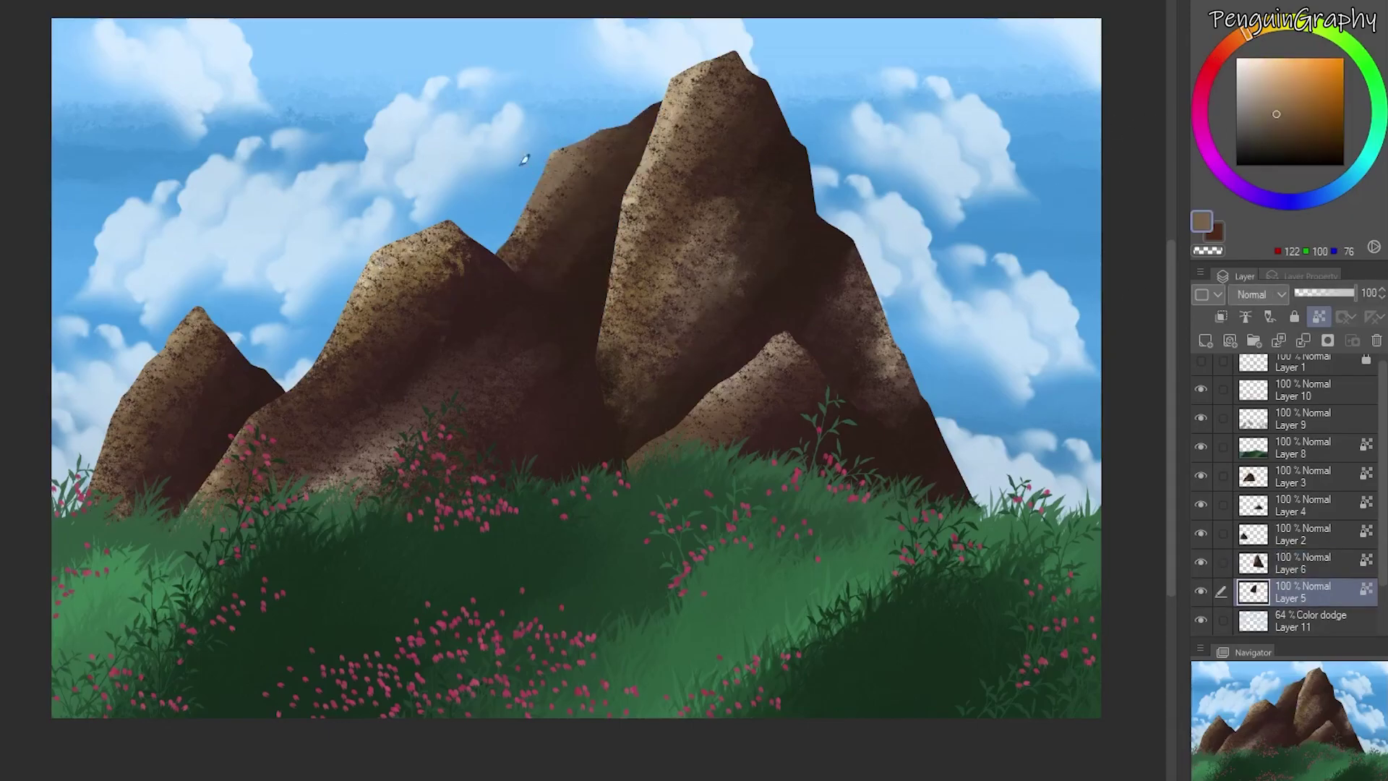
mouse_move(553, 151)
left_mouse_down()
mouse_move(622, 124)
mouse_move(576, 208)
mouse_move(535, 230)
left_mouse_up()
key("ctrl+z")
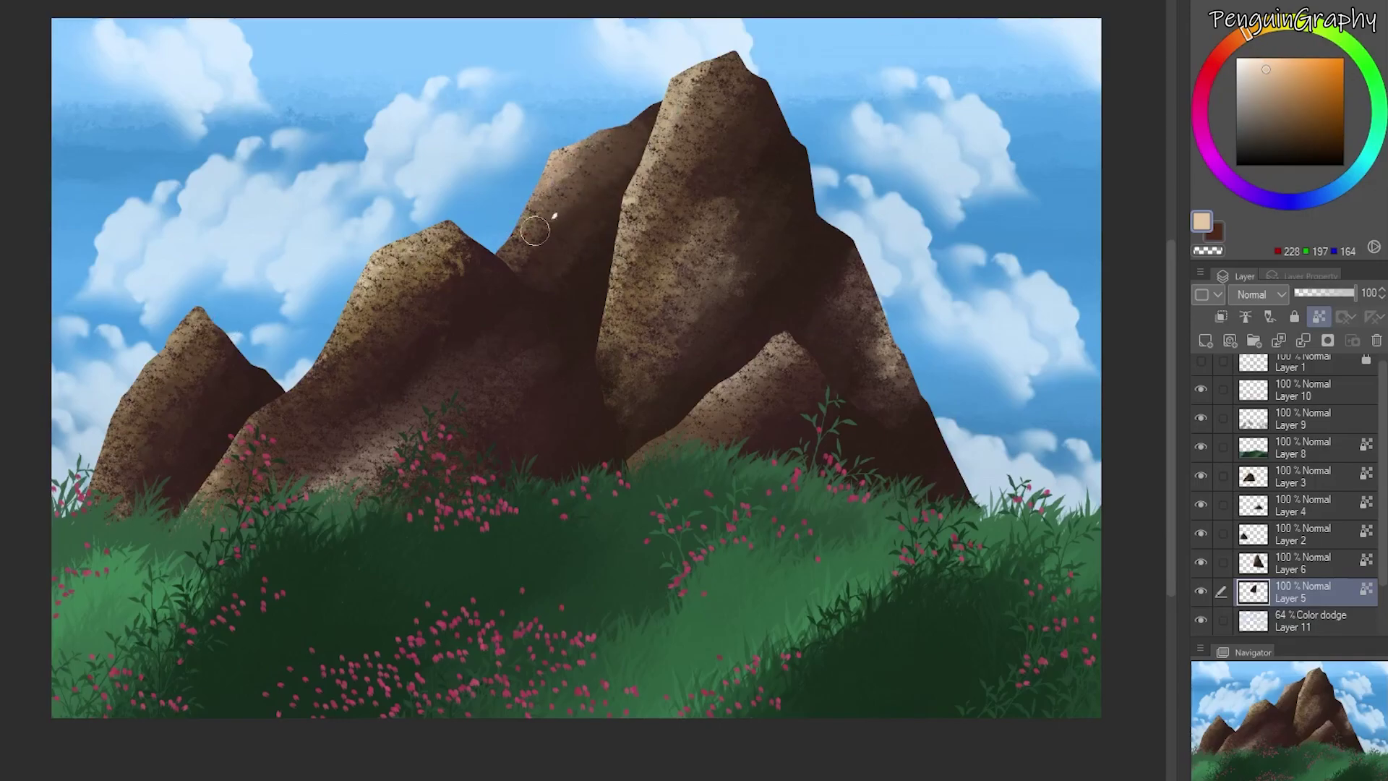
left_click(1301, 486)
left_click_drag(483, 285, 402, 366)
key("ctrl+z")
key("ctrl+z")
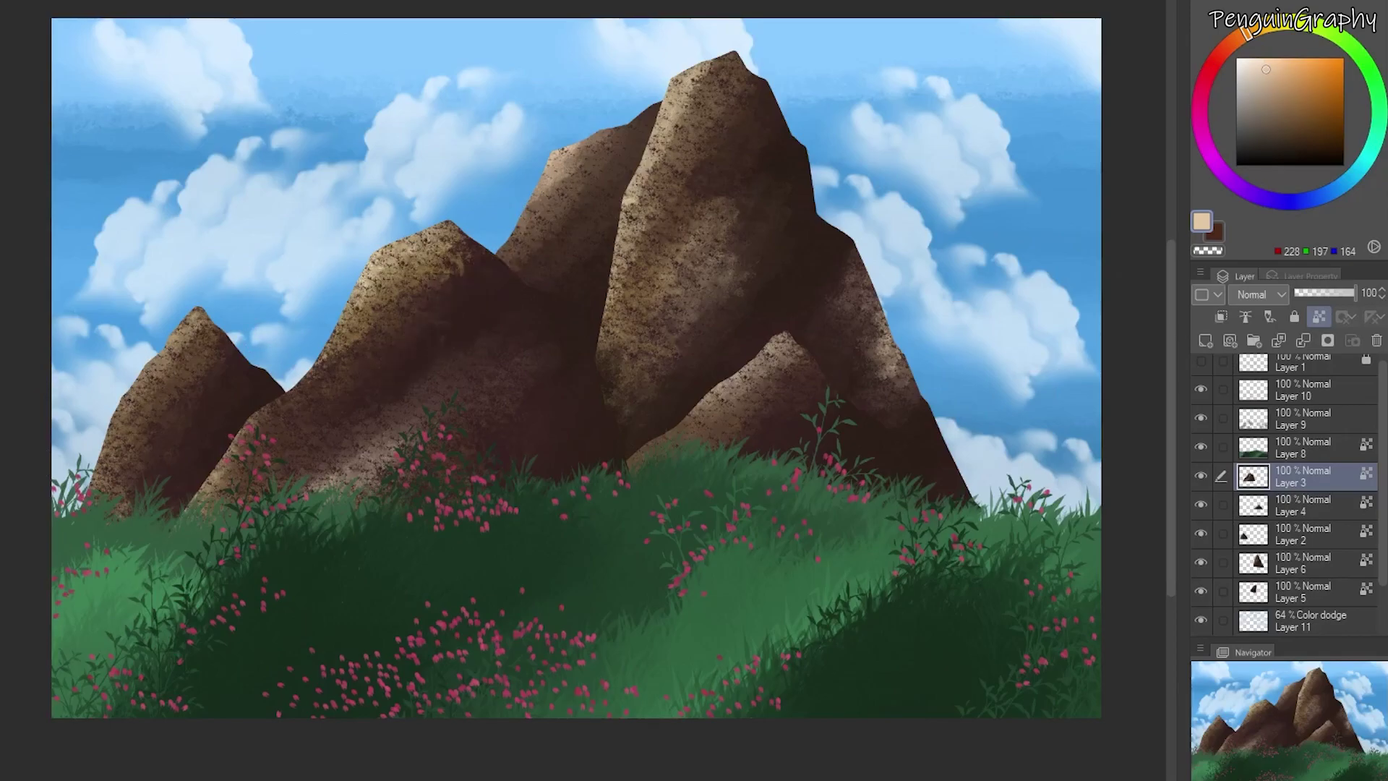
left_click_drag(465, 270, 408, 331)
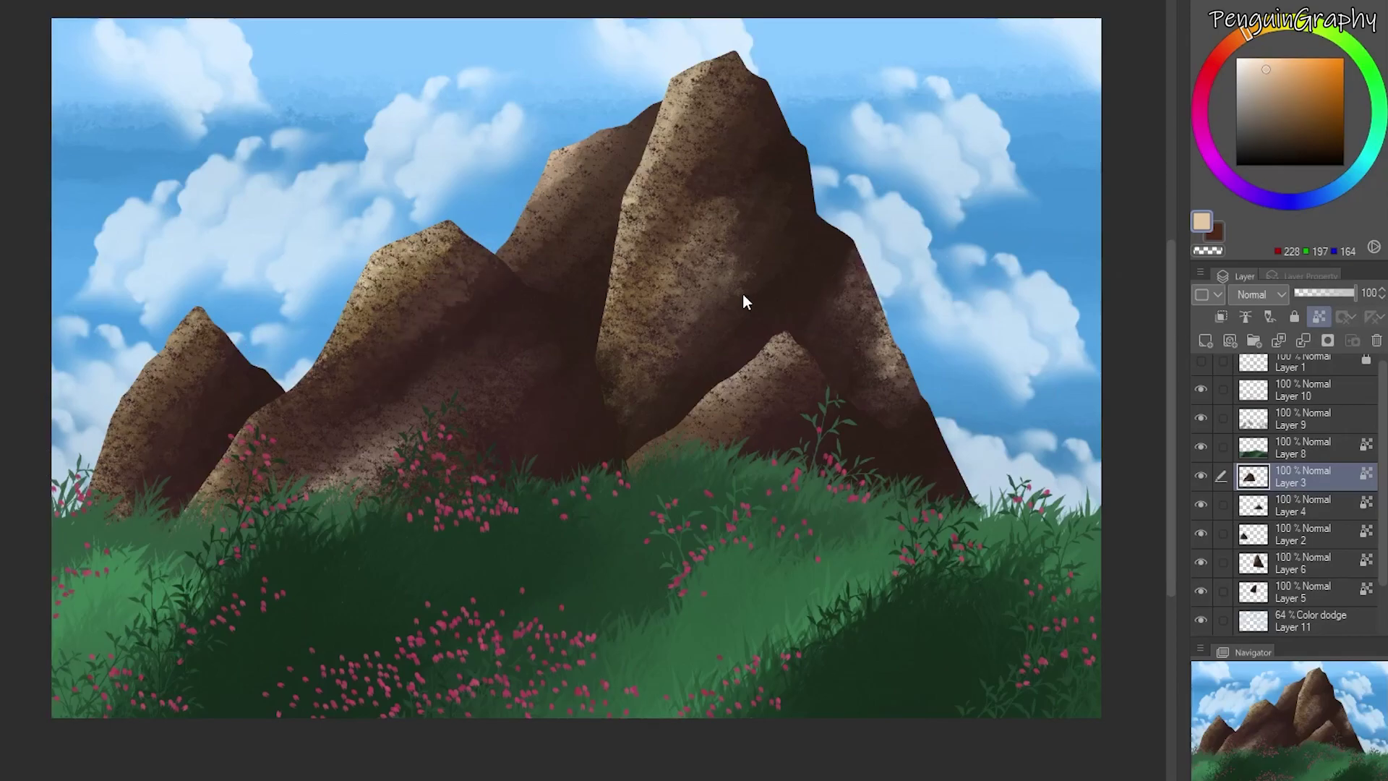
key("ctrl+z")
Add a new layer above the flower layer and delete the line sketch layer, Layer 1.
left_click(1195, 397)
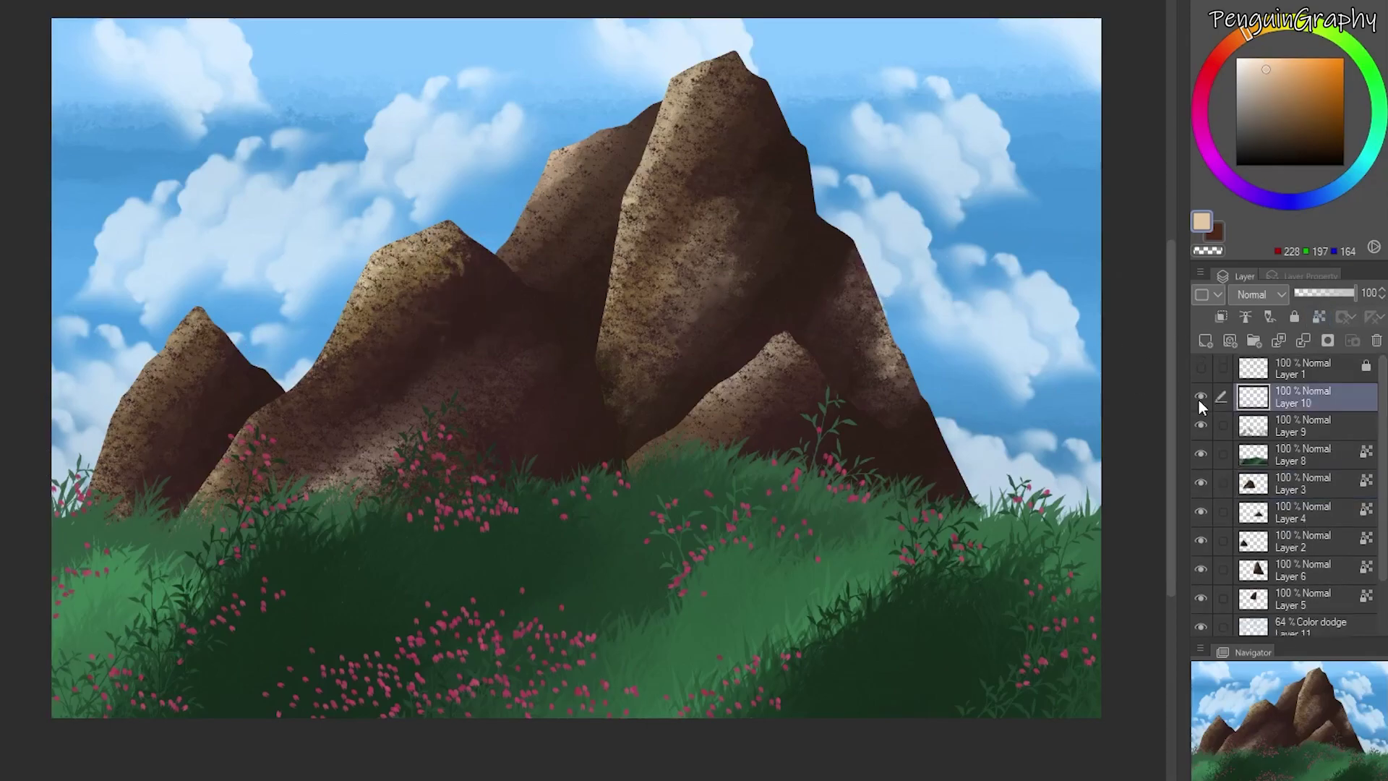
left_click(1205, 341)
left_click(1201, 368)
left_click(1294, 317)
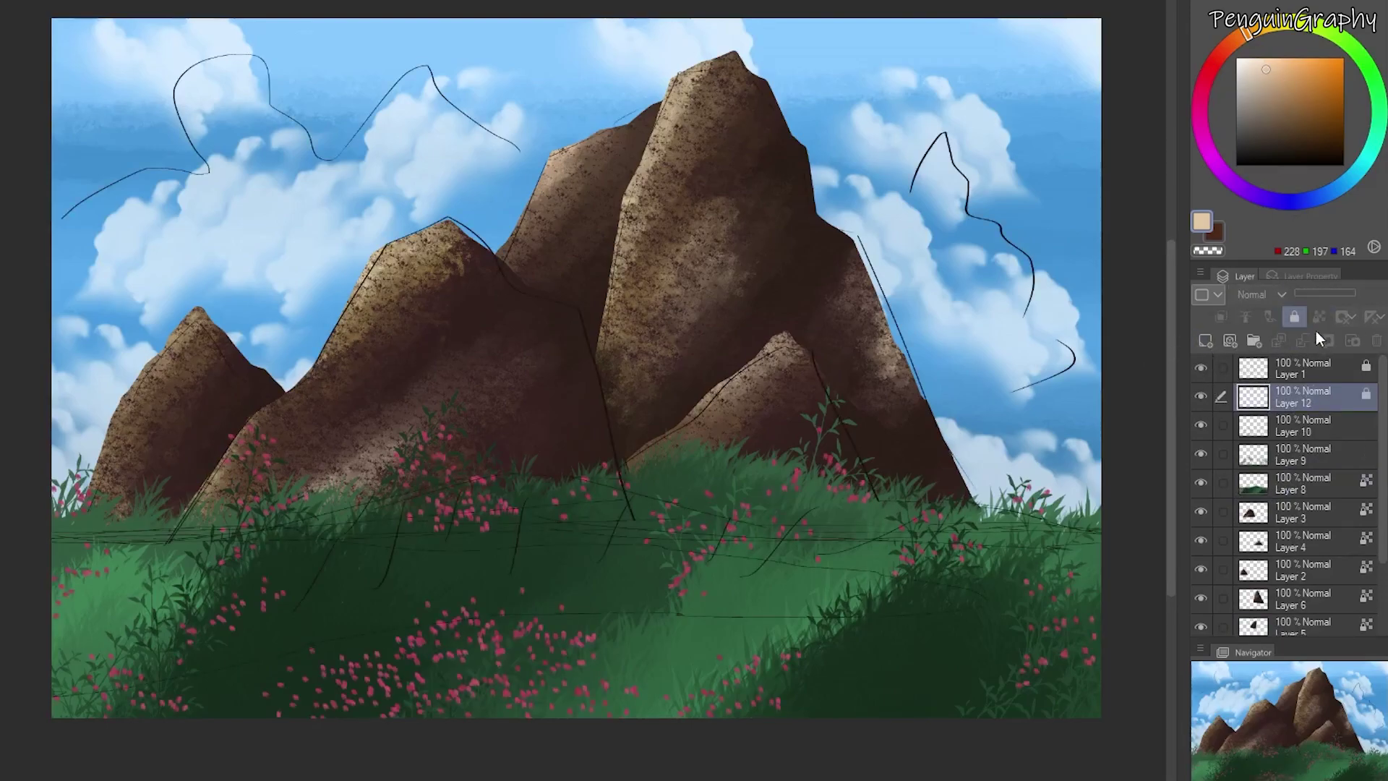
left_click(1304, 373)
left_click(1376, 340)
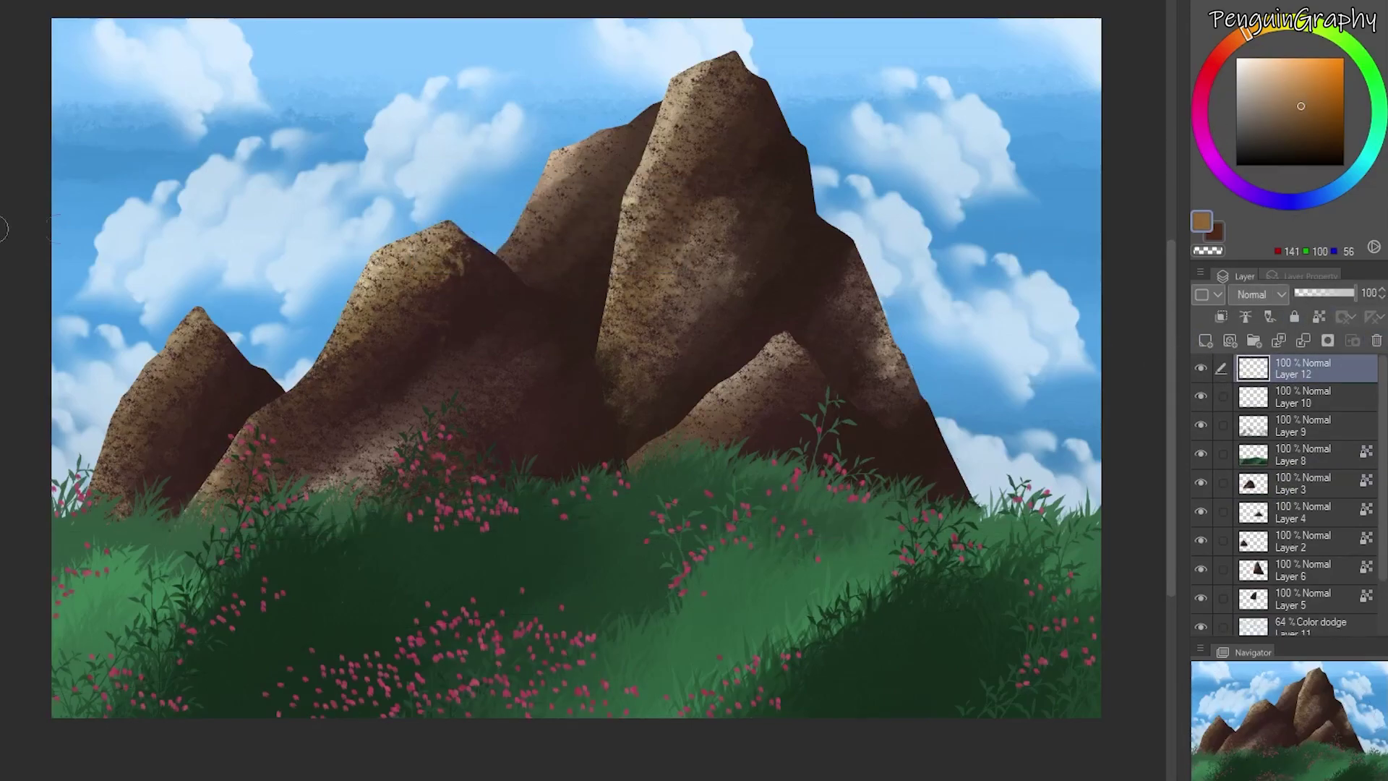
Cover the canvas on the new layer with soft warm browns, including RGB 110, 81, 50, and set its blending mode to Overlay.
mouse_move(80, 173)
left_mouse_down()
mouse_move(7, 50)
mouse_move(1034, 229)
mouse_move(948, 321)
mouse_move(1028, 207)
mouse_move(817, 45)
left_mouse_up()
left_click(1294, 119)
mouse_move(987, 544)
left_mouse_down()
mouse_move(10, 653)
mouse_move(0, 601)
mouse_move(557, 535)
left_mouse_up()
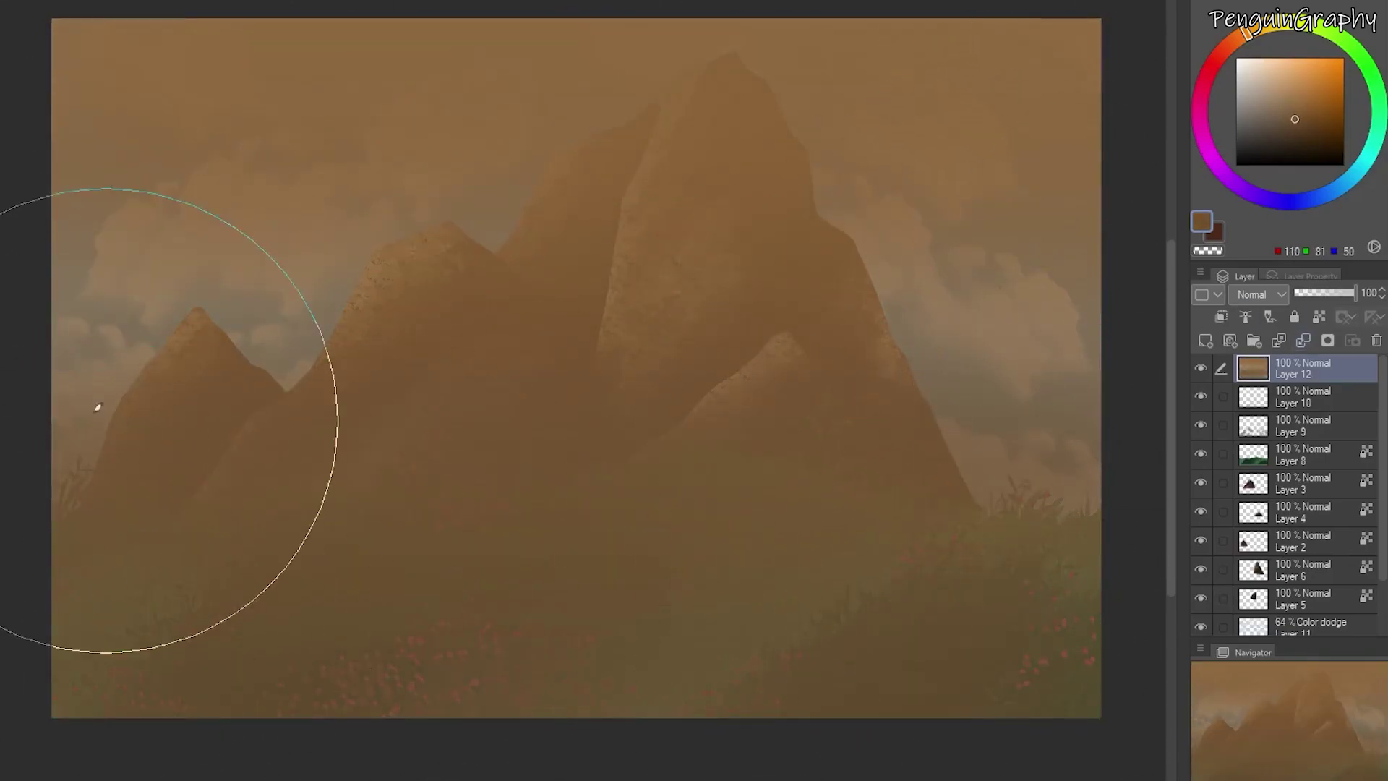
left_click(1258, 295)
left_click(1248, 514)
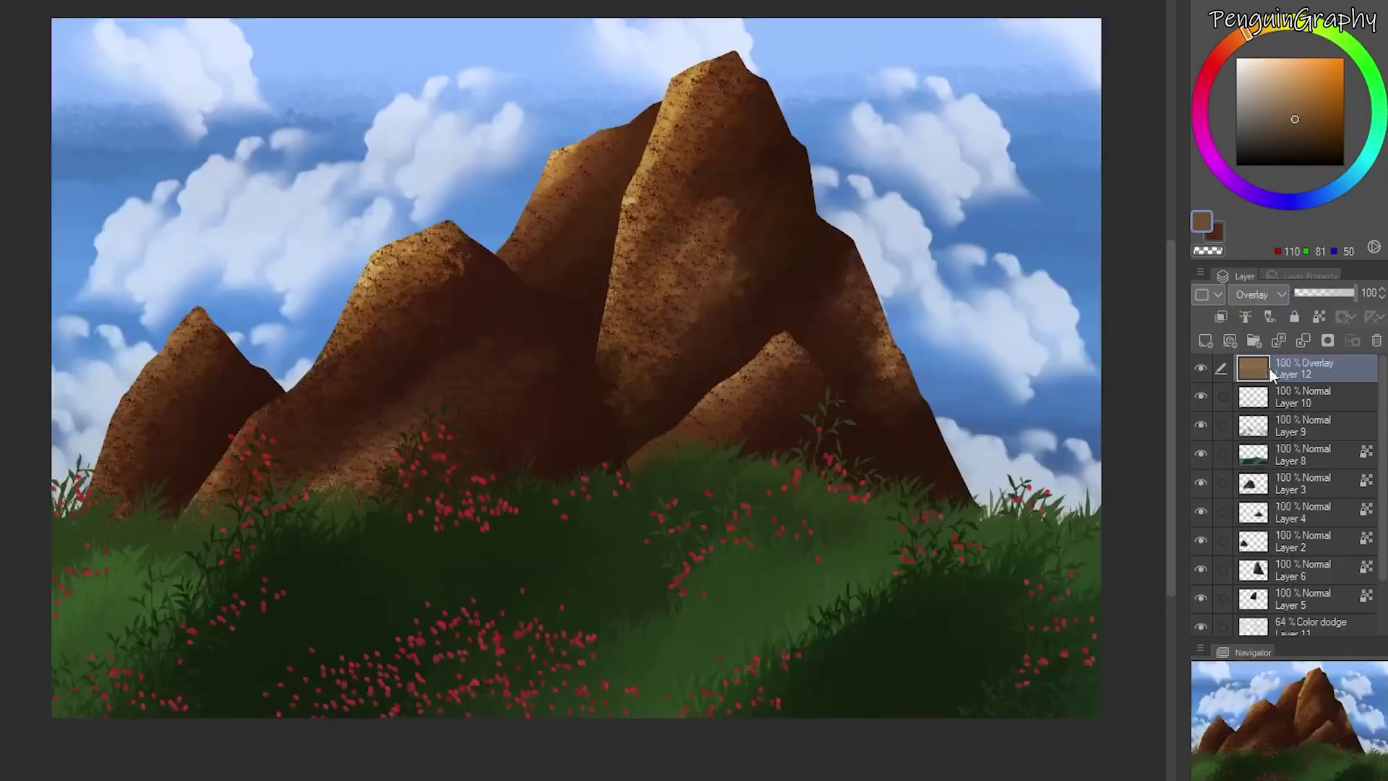
Shift the overlay layer's colour to a redder, brighter brown with the Hue/Saturation/Luminosity correction.
left_click(51, 1)
mouse_move(94, 1)
left_click(231, 1)
left_click_drag(391, 379, 661, 379)
left_click(781, 351)
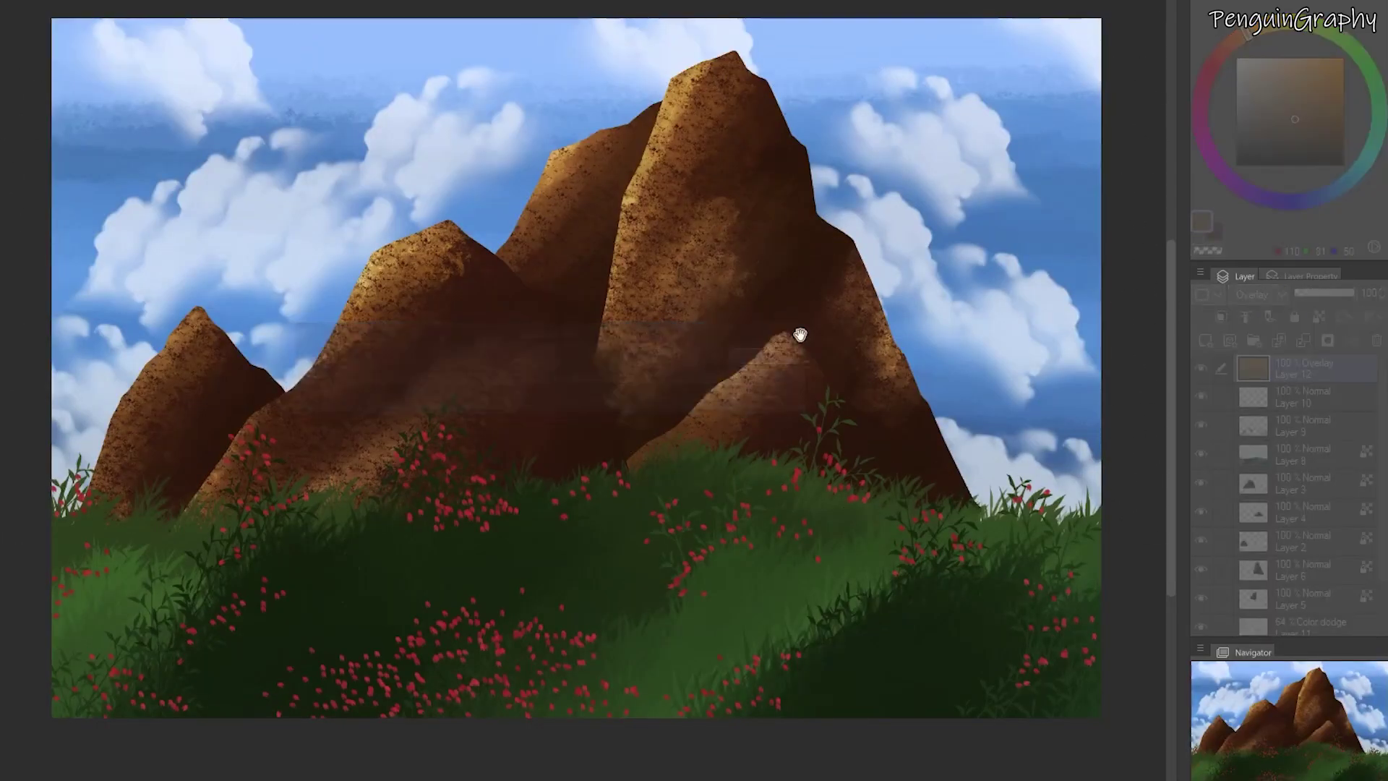
left_click(99, 373)
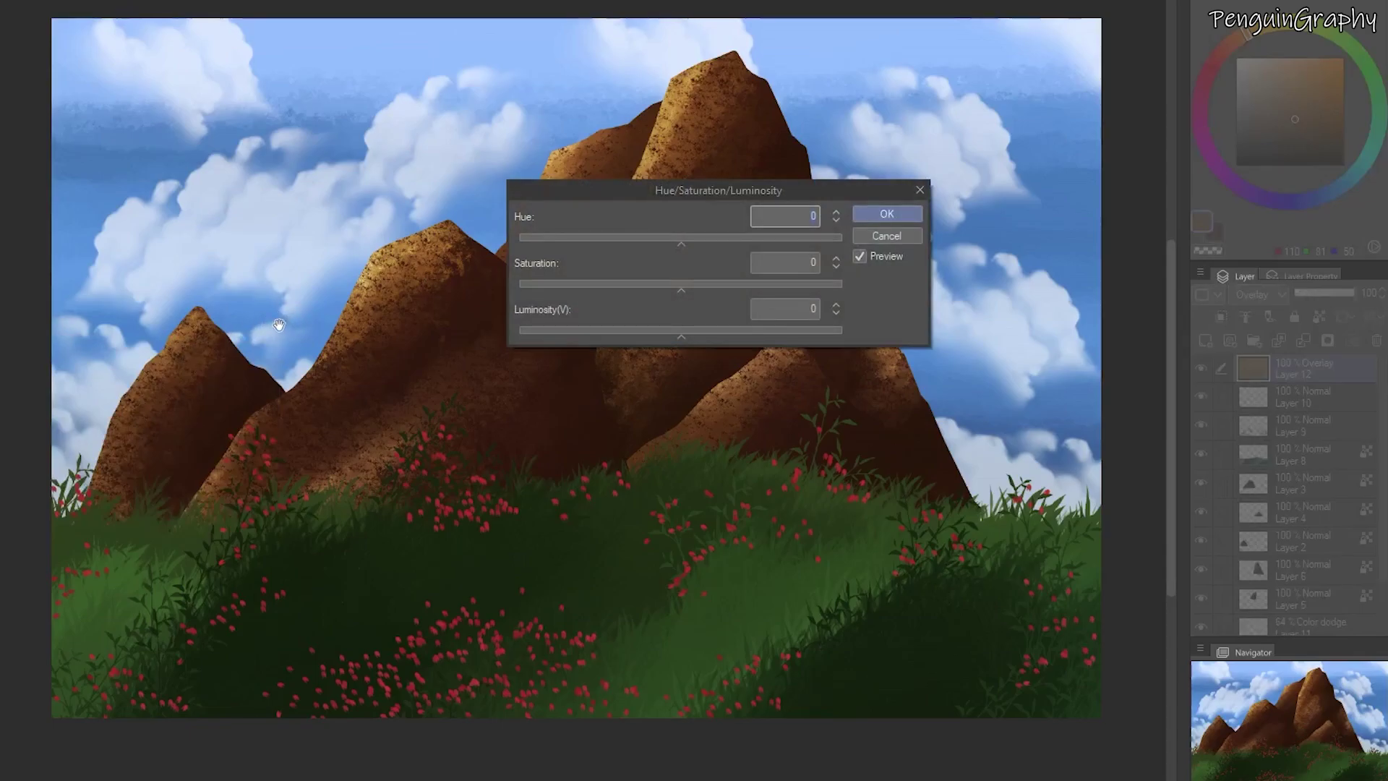
left_click_drag(683, 243, 701, 287)
left_click_drag(680, 333, 701, 332)
left_click(887, 214)
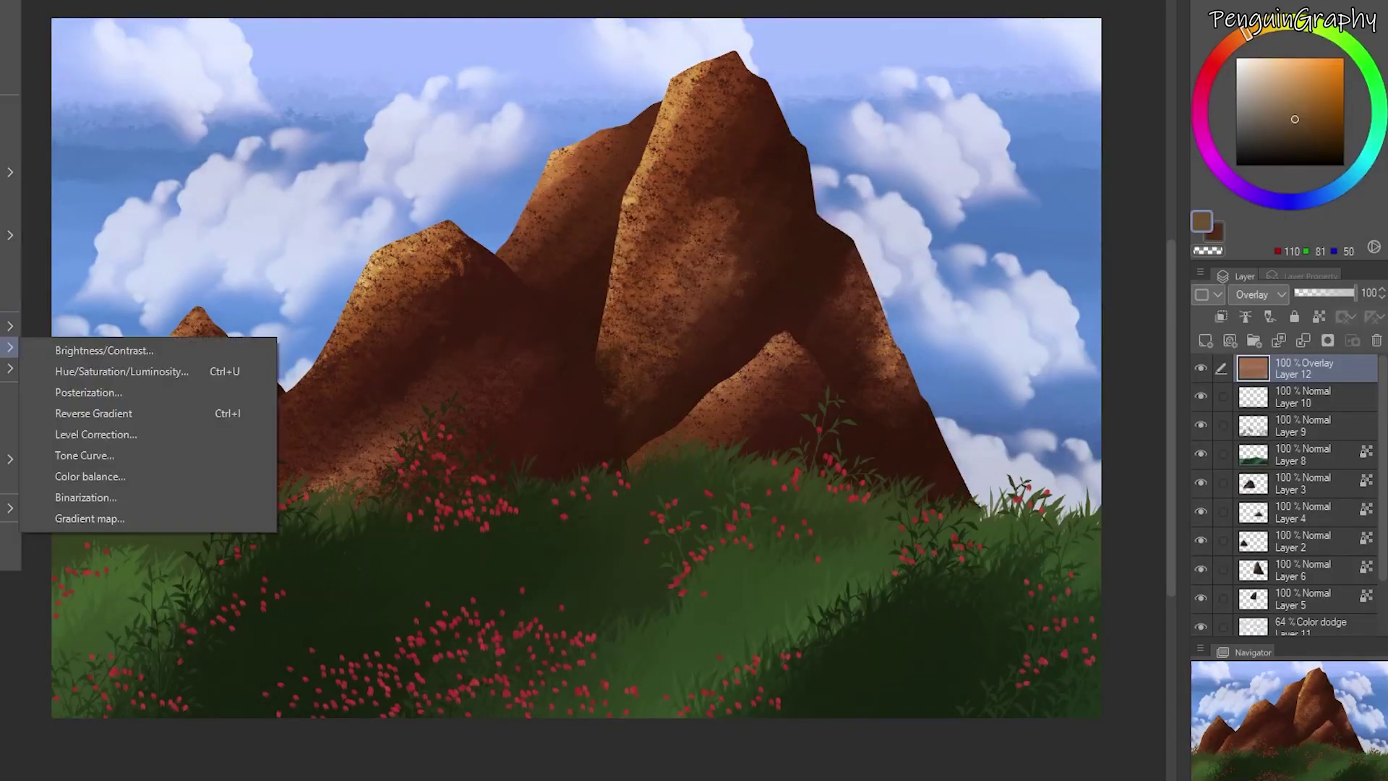
Brighten the overlay layer and raise its contrast to 15 with the Brightness/Contrast correction.
left_click(98, 348)
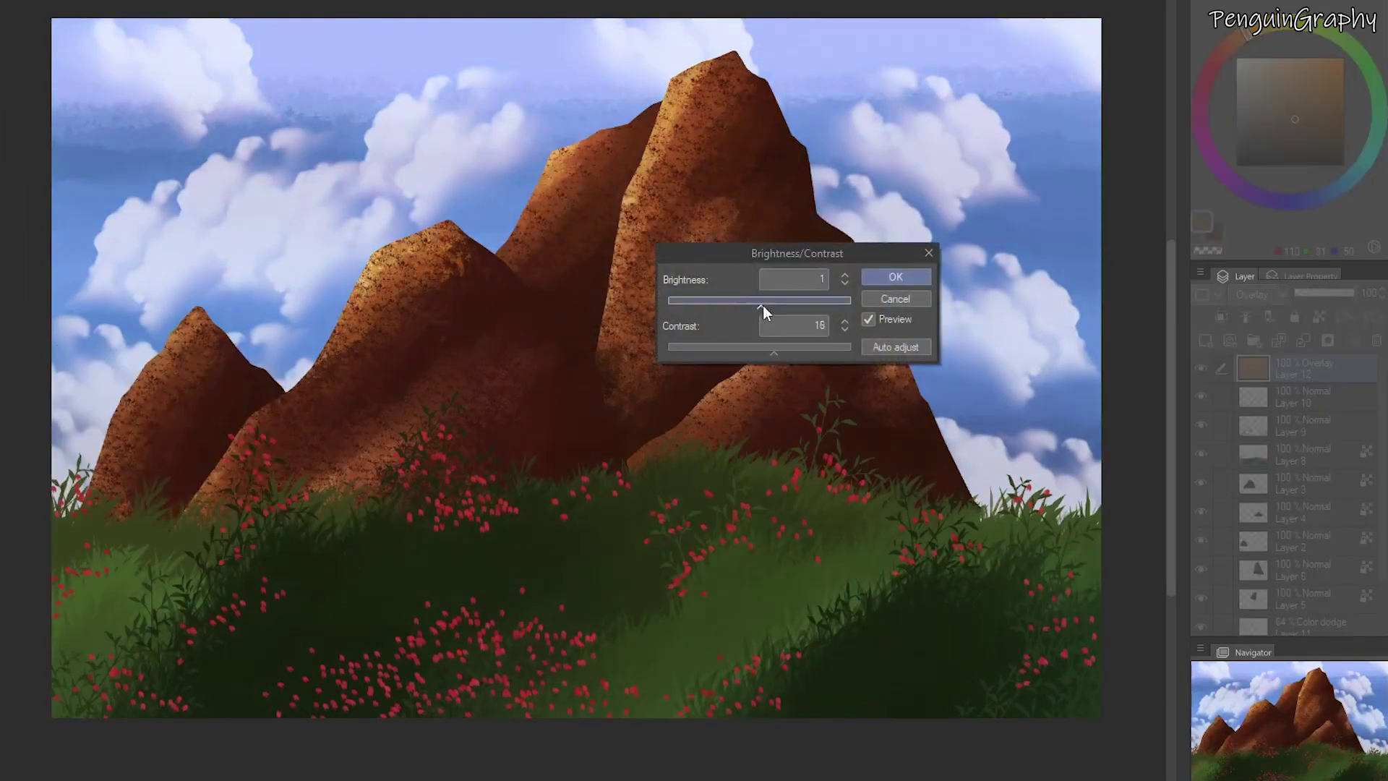
left_click_drag(760, 304, 781, 304)
left_click_drag(760, 352, 774, 354)
left_click(879, 279)
Mute the overlay layer's colour to a softer tan with the Hue/Saturation/Luminosity correction.
mouse_move(7, 327)
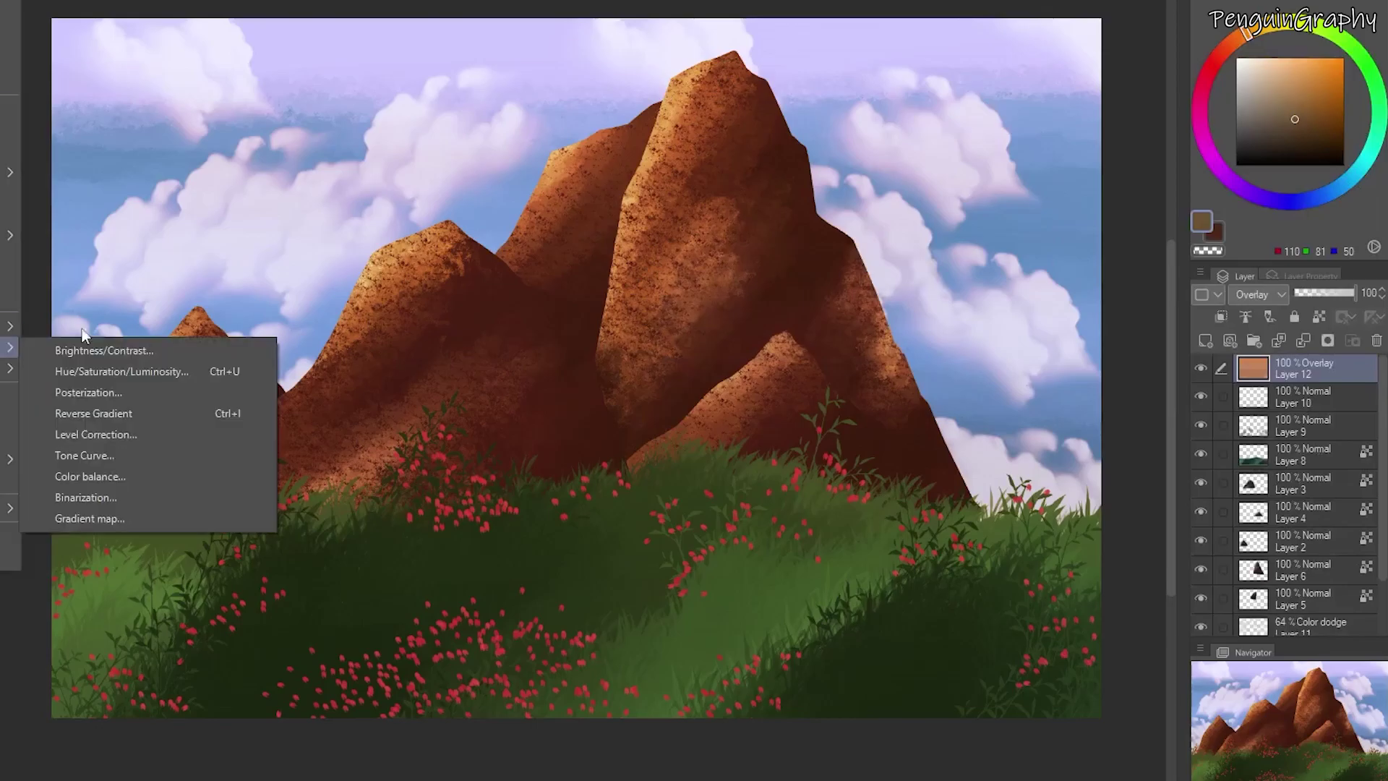
left_click(109, 372)
left_click_drag(682, 244, 647, 292)
left_click_drag(680, 335, 672, 337)
left_click(883, 215)
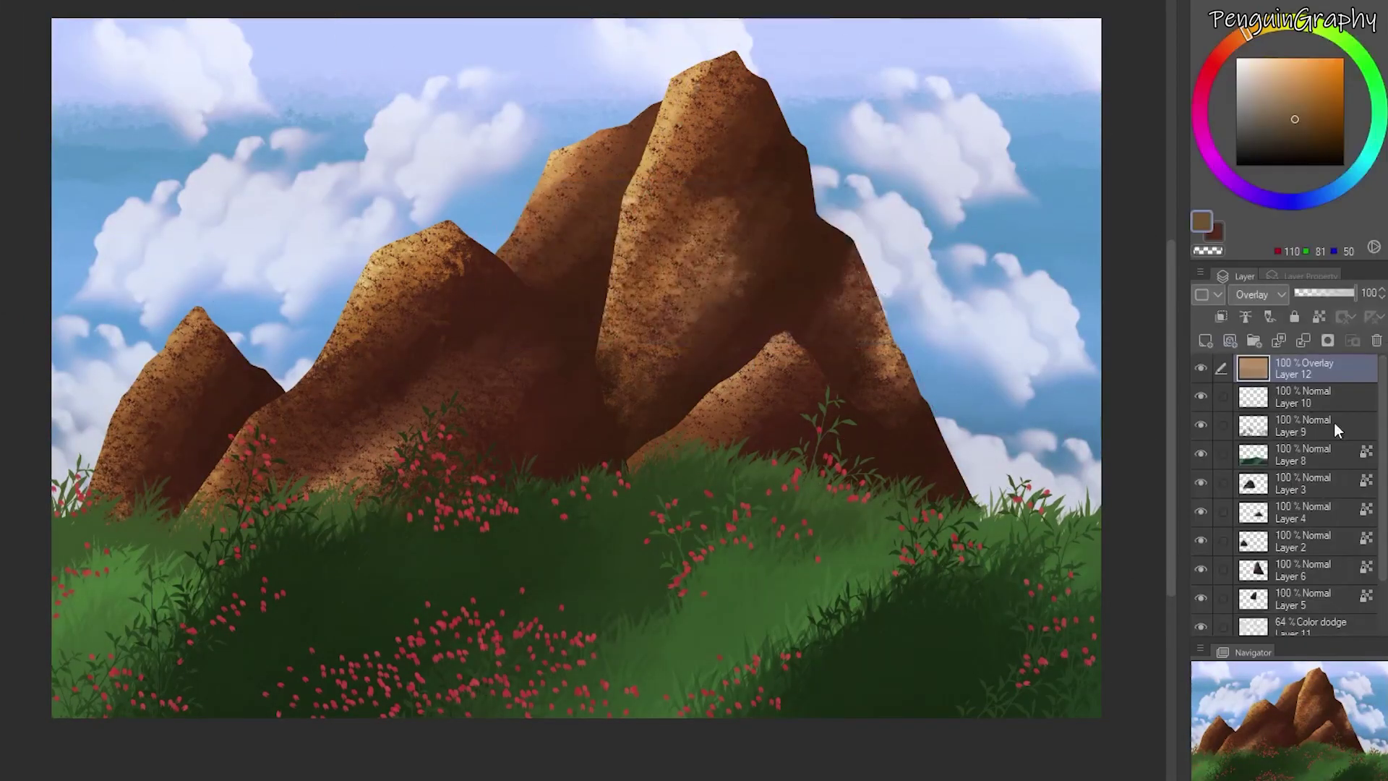
Lower the saturation of the blue sky on Layer 7 slightly with Hue/Saturation/Luminosity.
scroll(1301, 433, "down", 3)
left_click(1301, 591)
mouse_move(7, 327)
left_click(148, 371)
mouse_move(680, 244)
left_mouse_down()
mouse_move(696, 241)
mouse_move(681, 241)
left_mouse_up()
left_click_drag(681, 287, 653, 289)
left_click(887, 214)
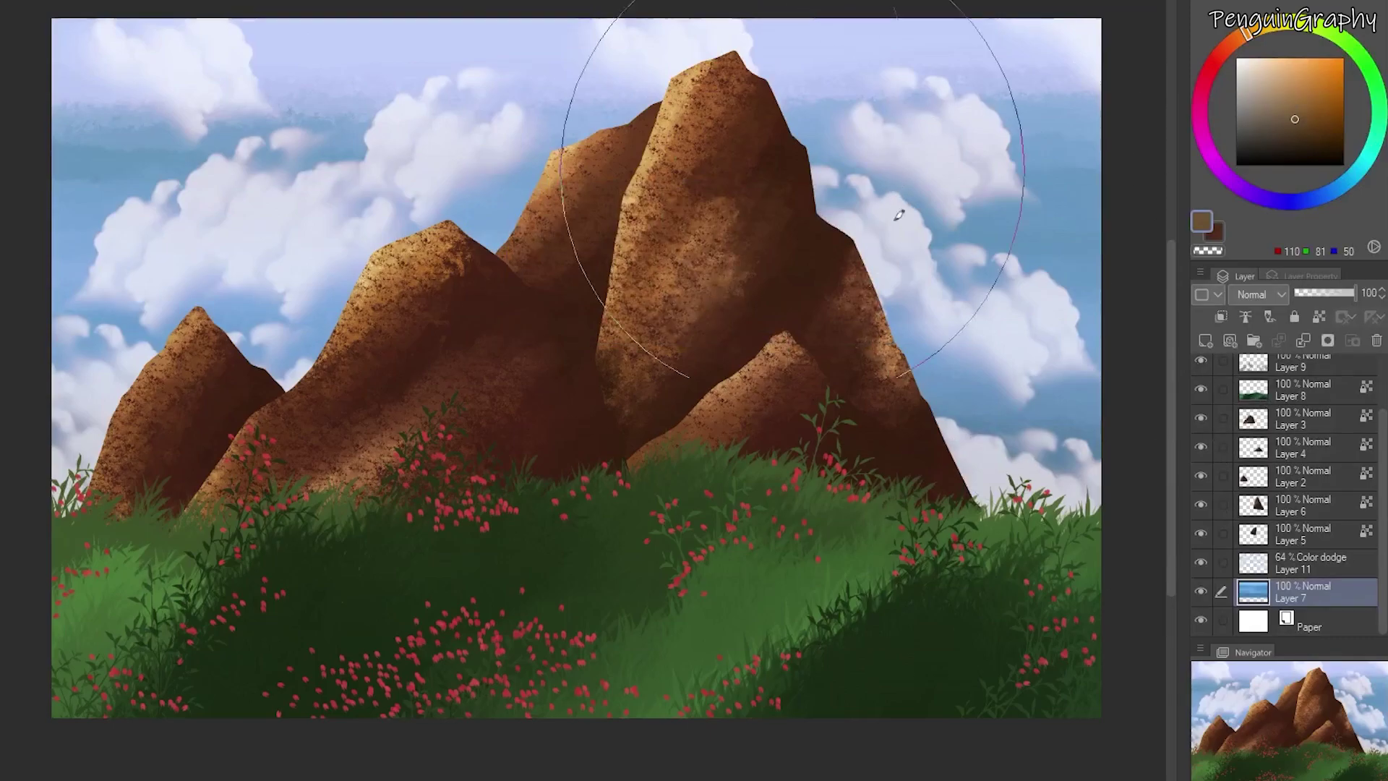
Set the overlay layer's opacity to 63% and its contrast to 39, and compare the painting with and without it.
left_click_drag(1383, 431, 1384, 374)
left_click(1326, 369)
left_click(1332, 293)
left_click(4, 2)
mouse_move(8, 347)
left_click(109, 350)
left_click_drag(760, 347, 811, 345)
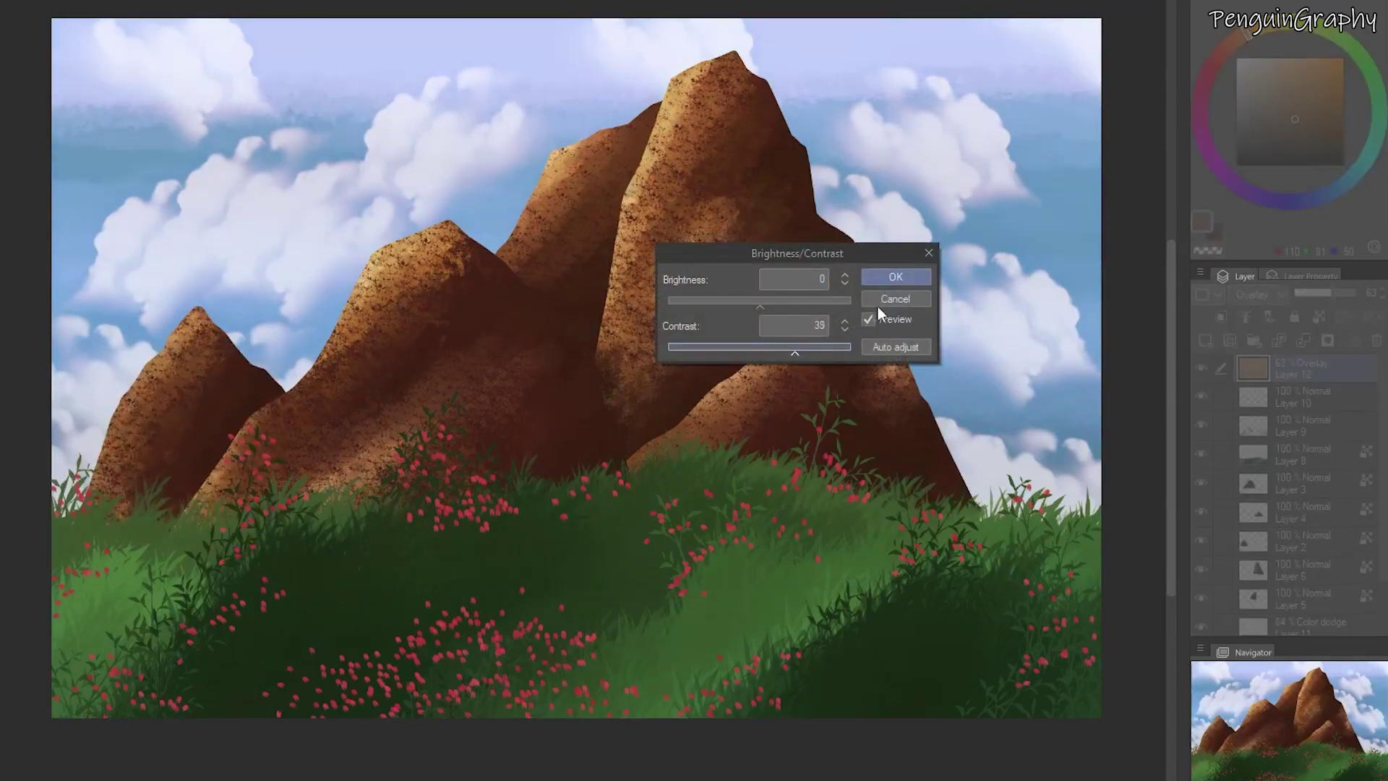
left_click(895, 277)
left_click(1202, 367)
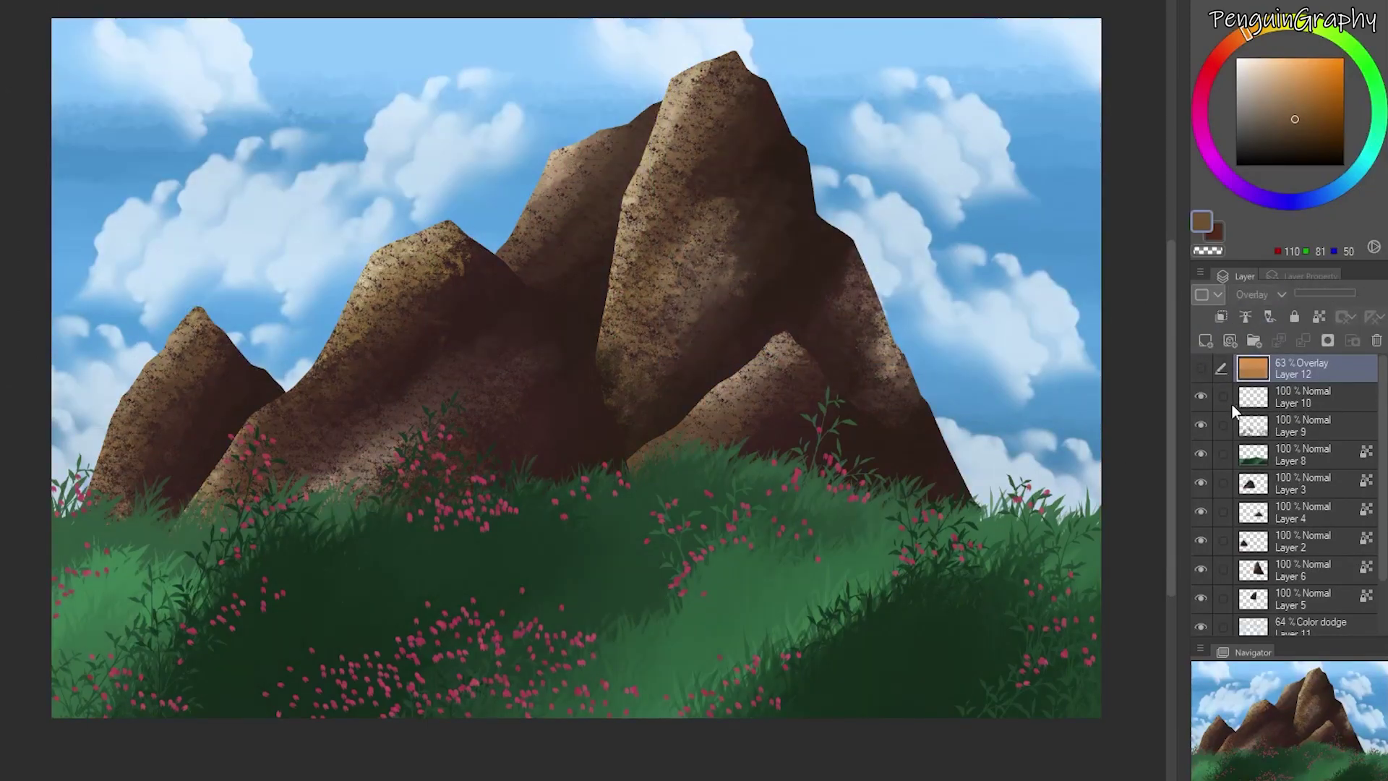
left_click(1200, 367)
Recolour the flowers on Layer 10 light blue by shifting hue and raising saturation and luminosity.
left_click(1314, 400)
left_click(0, 0)
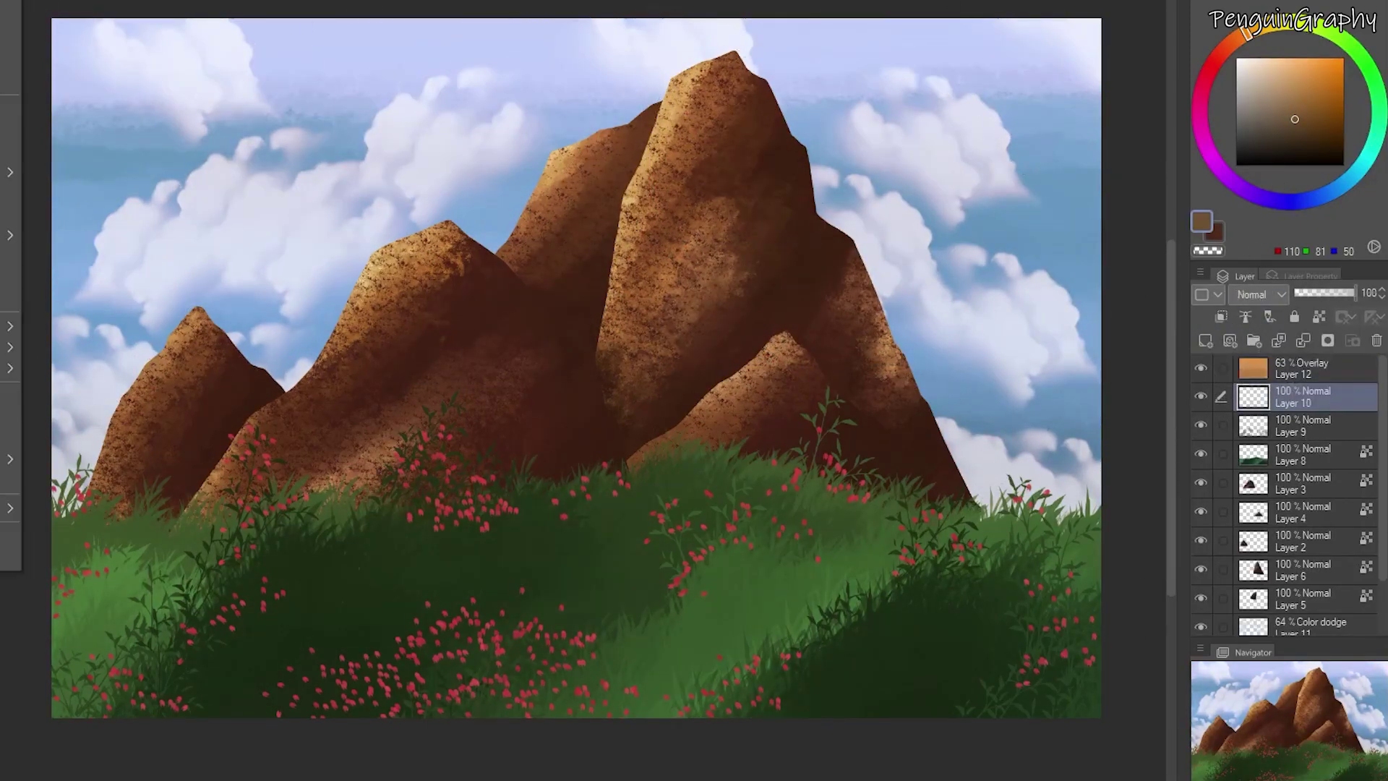
left_click(101, 381)
left_click_drag(682, 240, 721, 241)
left_click_drag(687, 287, 713, 288)
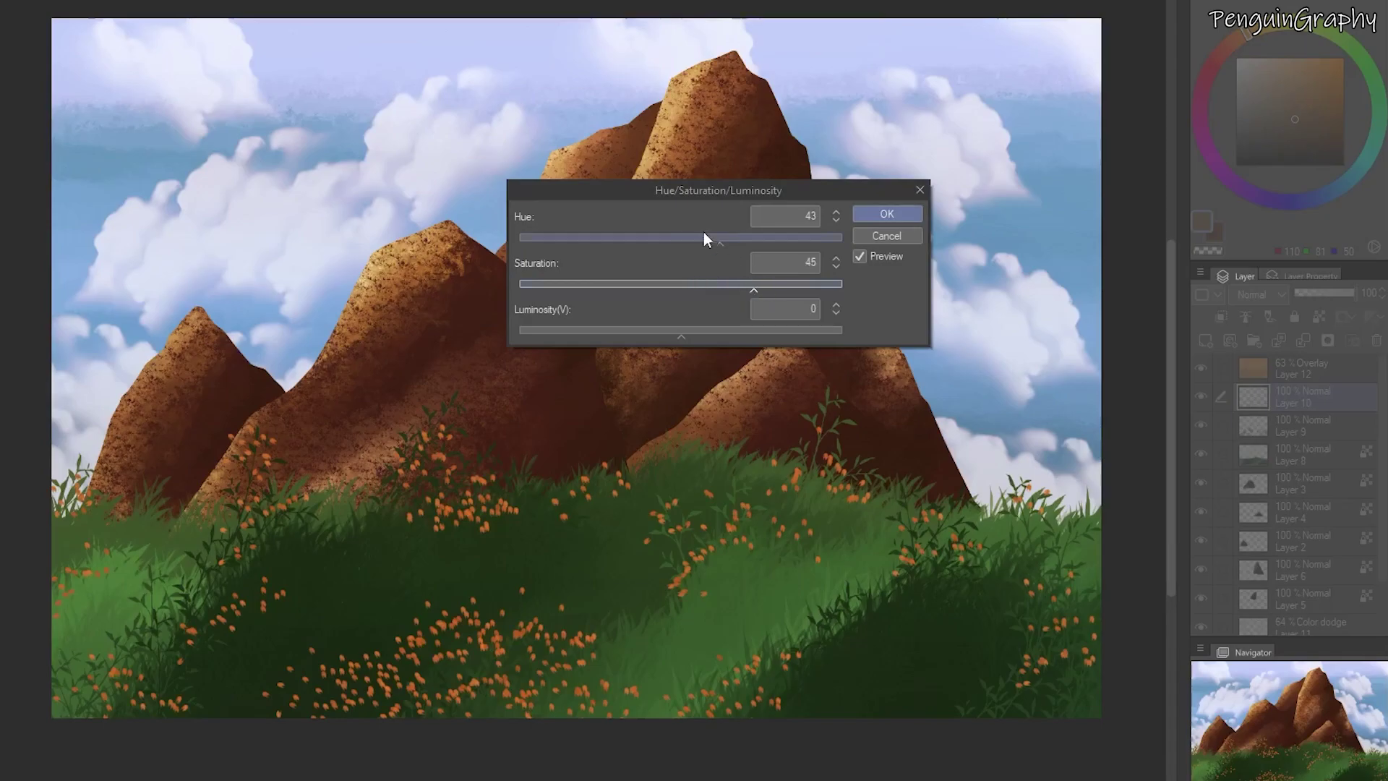
left_click_drag(680, 331, 743, 331)
left_click_drag(719, 239, 771, 241)
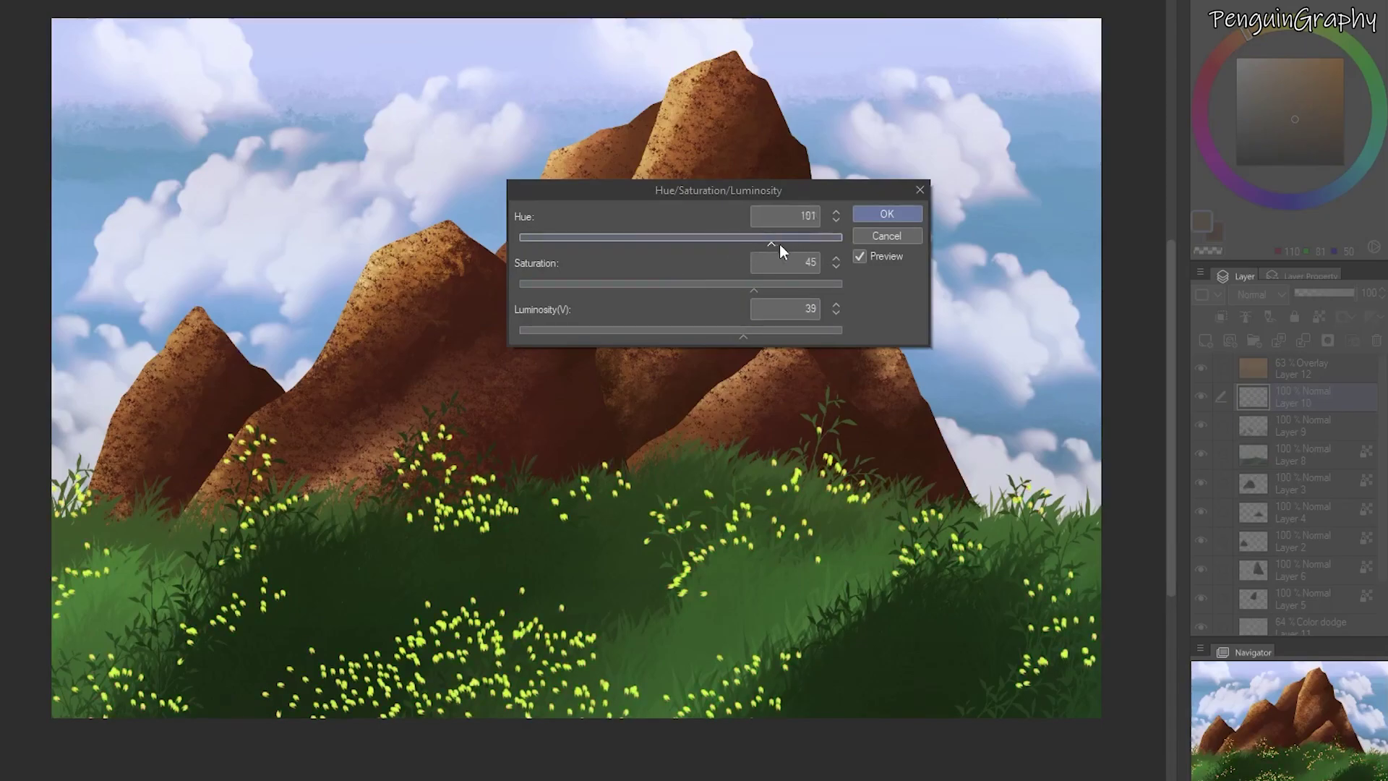
left_click(883, 218)
Shift the sky on Layer 7 to a paler, greyer blue with the Hue/Saturation/Luminosity correction.
mouse_move(1382, 376)
left_mouse_down()
mouse_move(1328, 423)
mouse_move(1382, 375)
left_mouse_up()
scroll(1298, 434, "down", 3)
left_click(1301, 591)
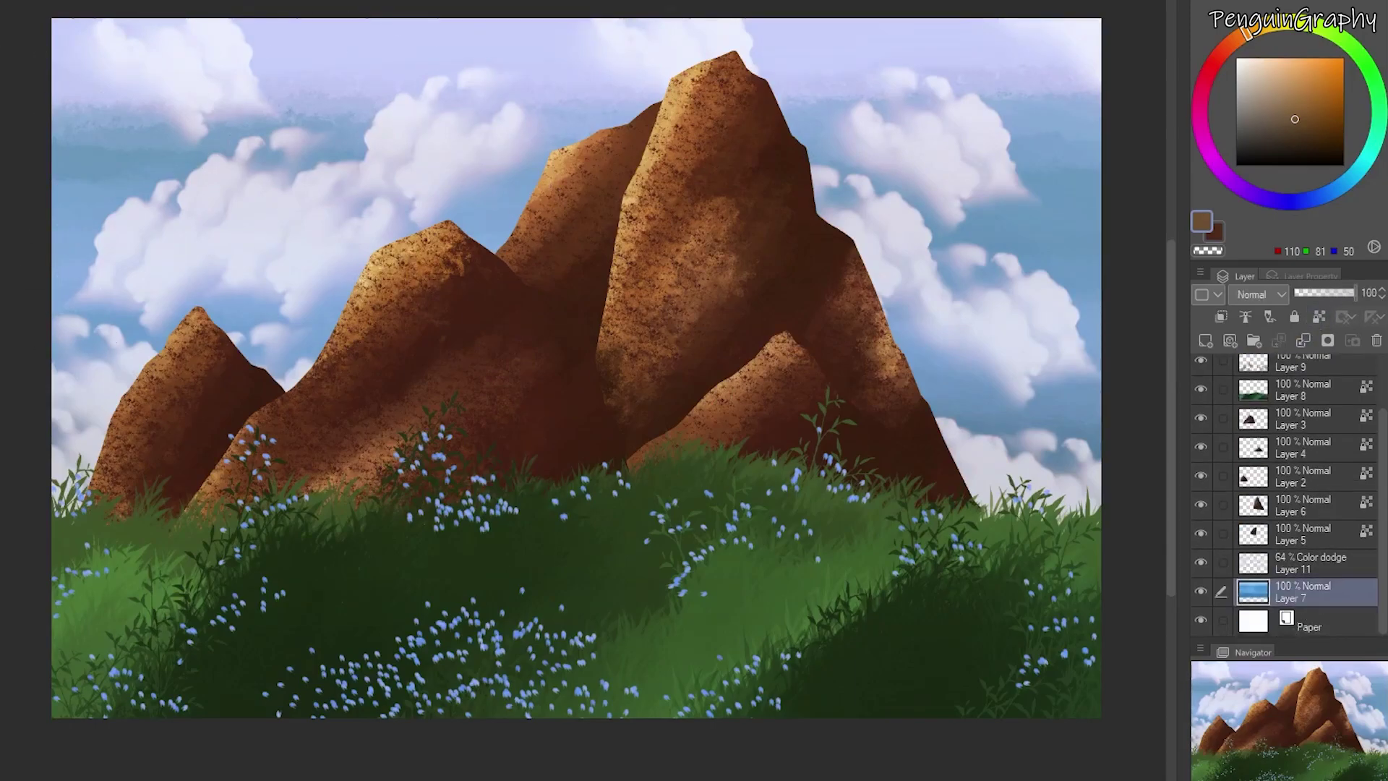
mouse_move(8, 347)
left_click(109, 368)
left_click_drag(681, 240, 687, 277)
Set the overlay layer's opacity to 69% and soften it with a Gaussian blur of about 145.
left_click(55, 0)
left_click(641, 276)
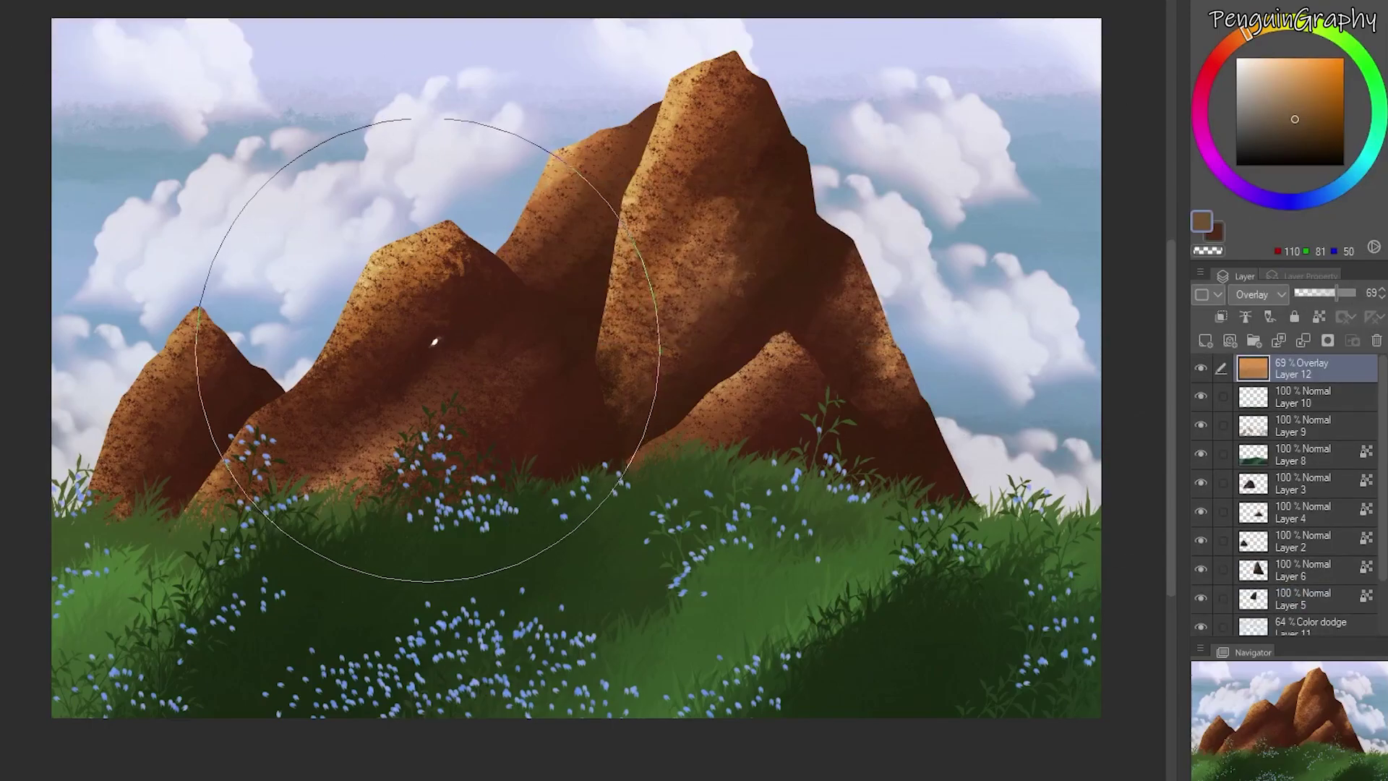
left_click(55, 0)
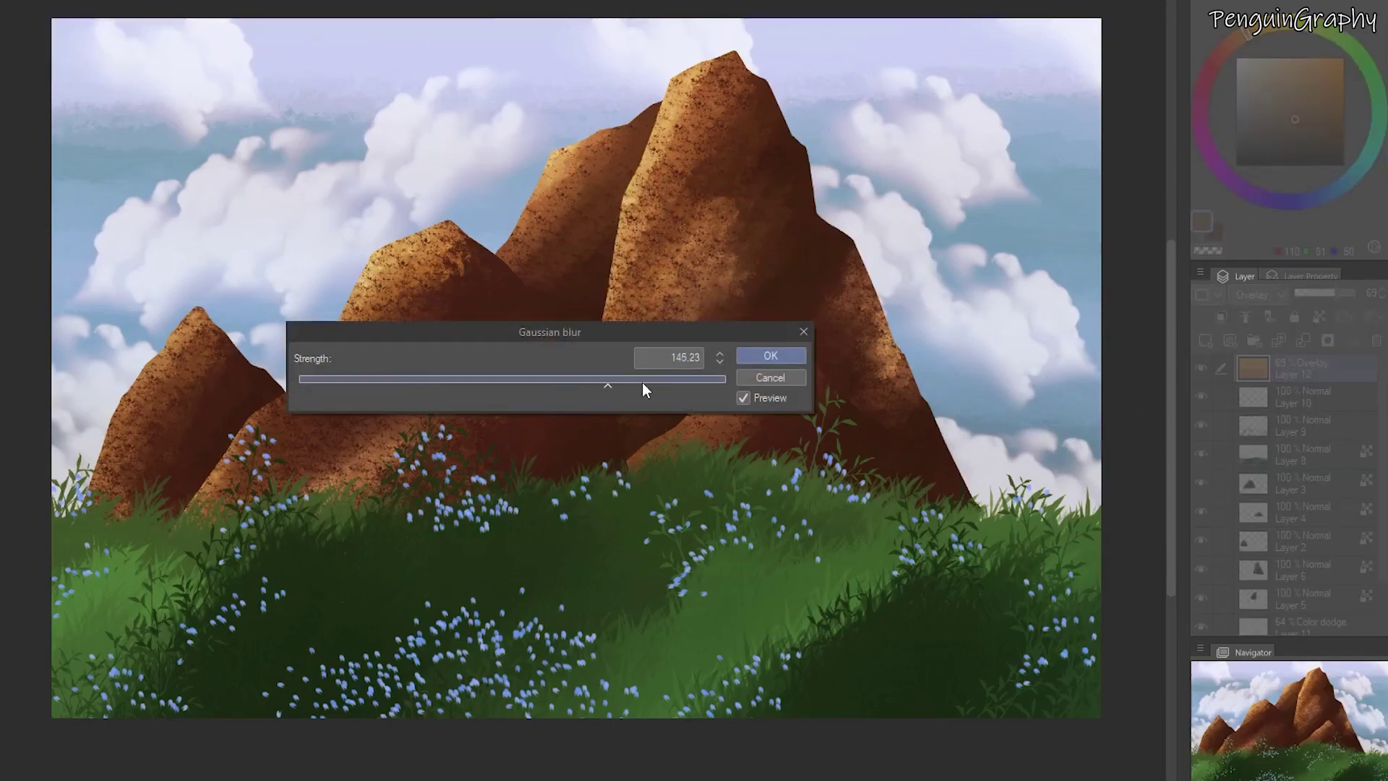
left_click(767, 356)
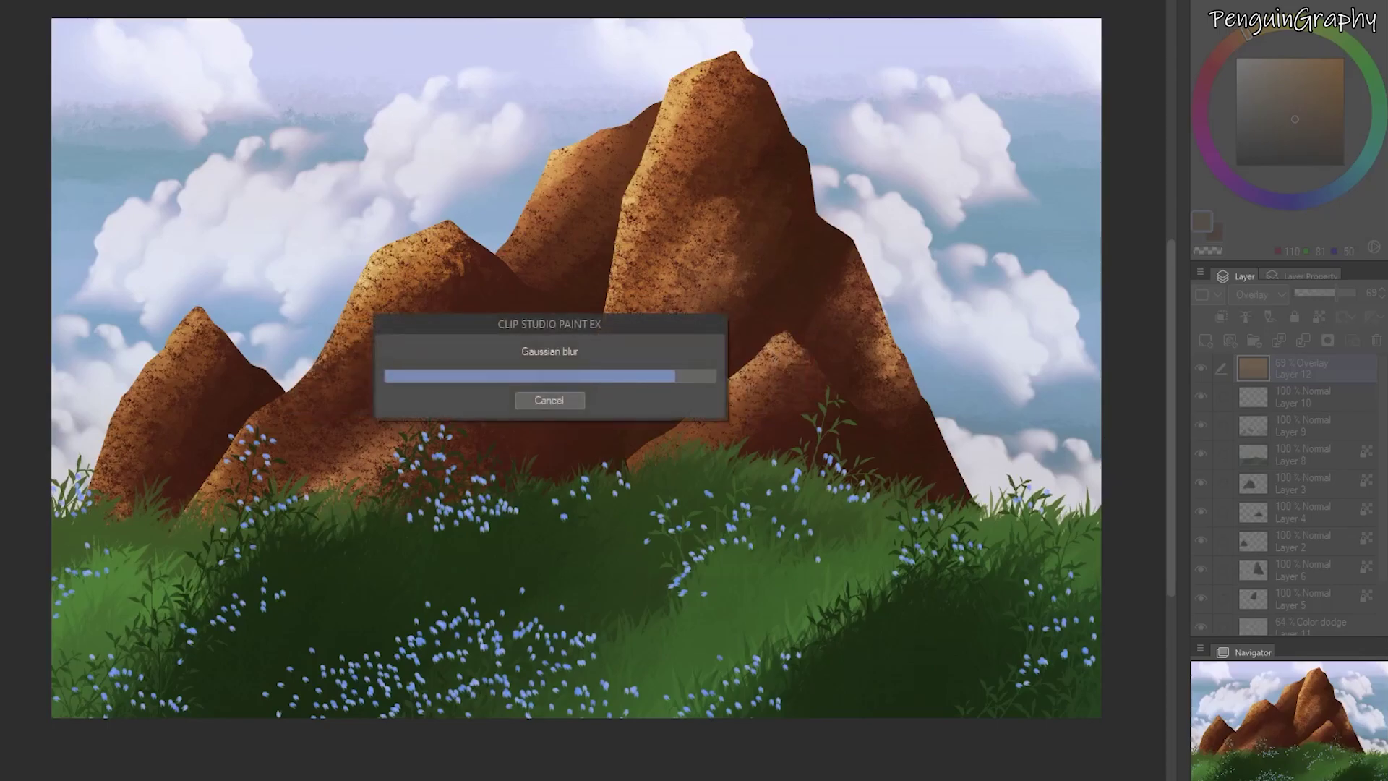
Adjust the overlay layer to hue 3, saturation 23 and luminosity -7.
left_click(0, 0)
mouse_move(9, 347)
left_click(93, 371)
left_click_drag(691, 238, 718, 287)
left_click(669, 337)
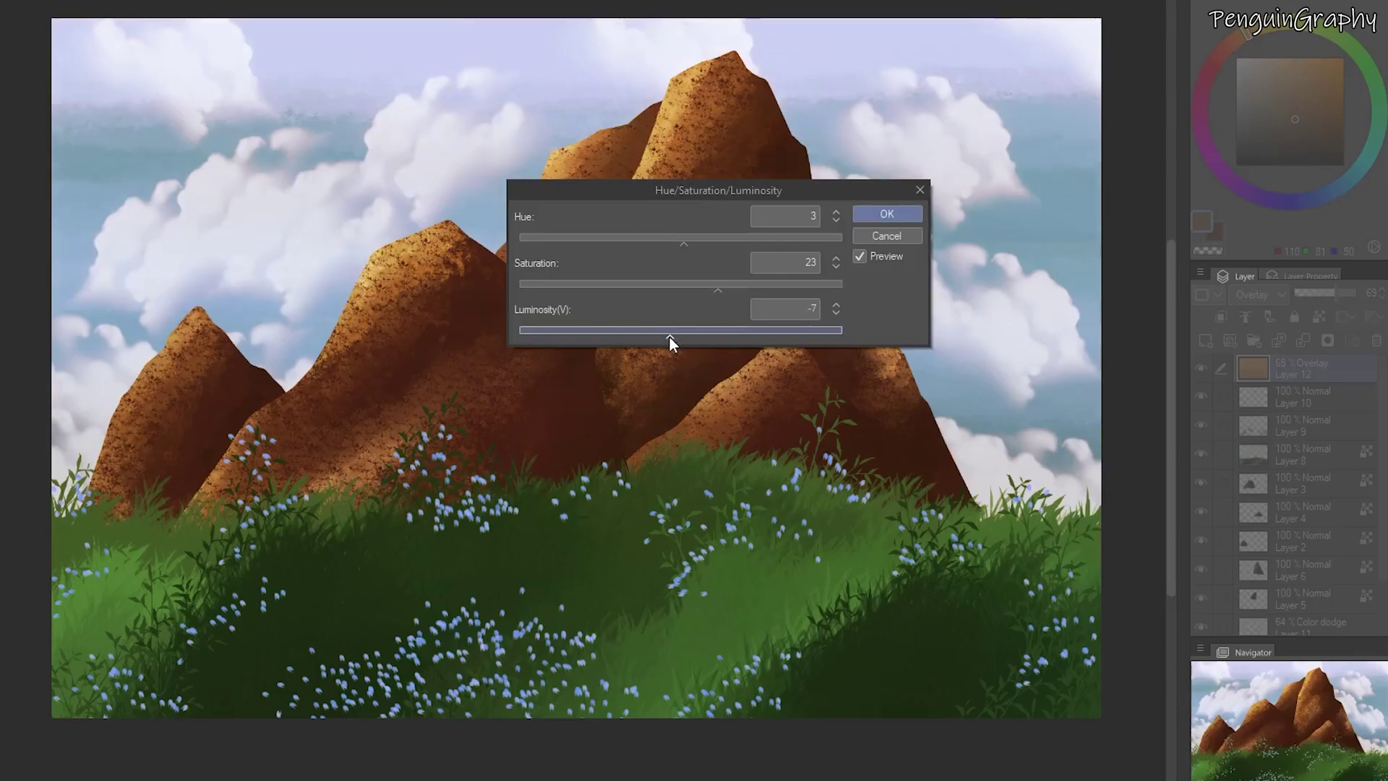
left_click(887, 214)
Set the contrast of the large front mountain on Layer 3 to 6.
left_click(1301, 490)
mouse_move(10, 347)
left_click(94, 352)
left_click_drag(769, 348, 764, 347)
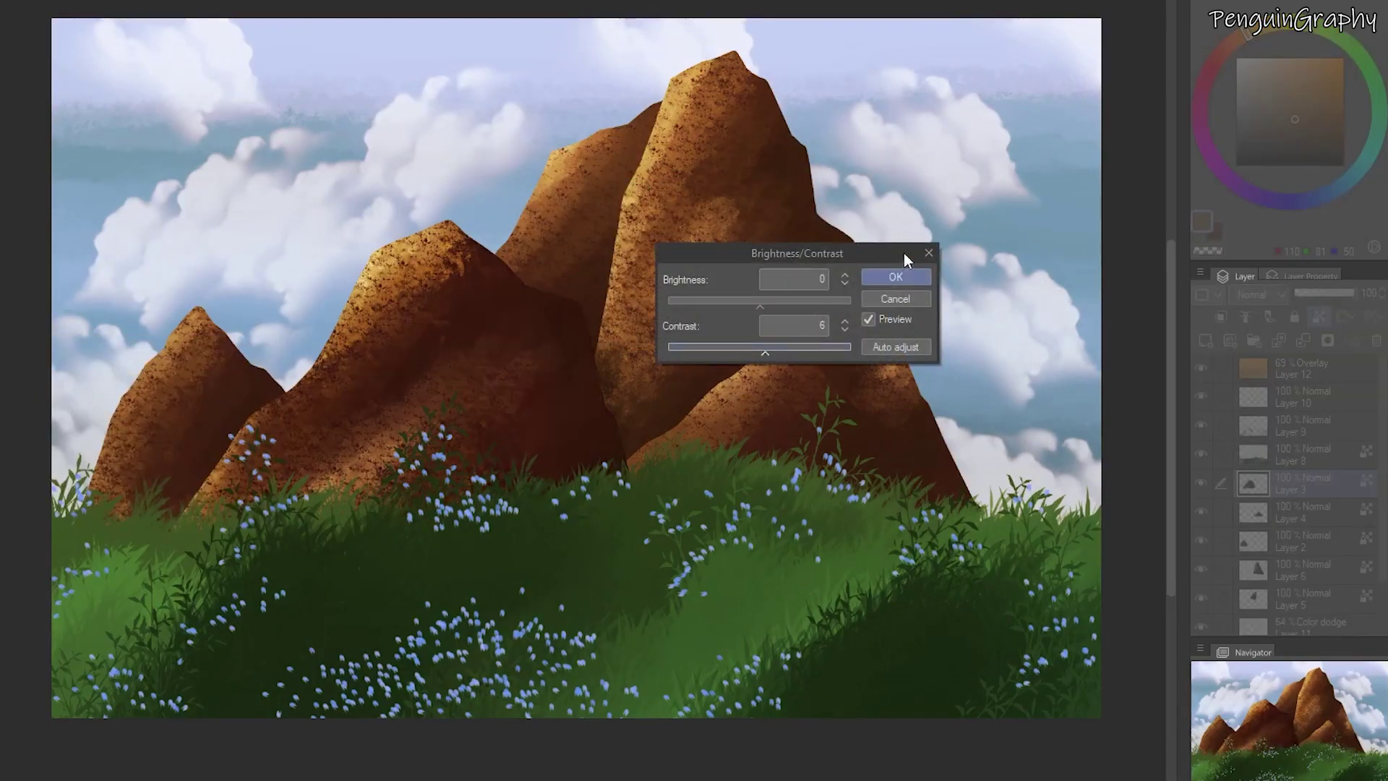
left_click(895, 277)
Raise the contrast slightly on the small front mountain, Layer 4, and the far-left mountain, Layer 2.
left_click(1293, 516)
mouse_move(10, 367)
left_click(94, 365)
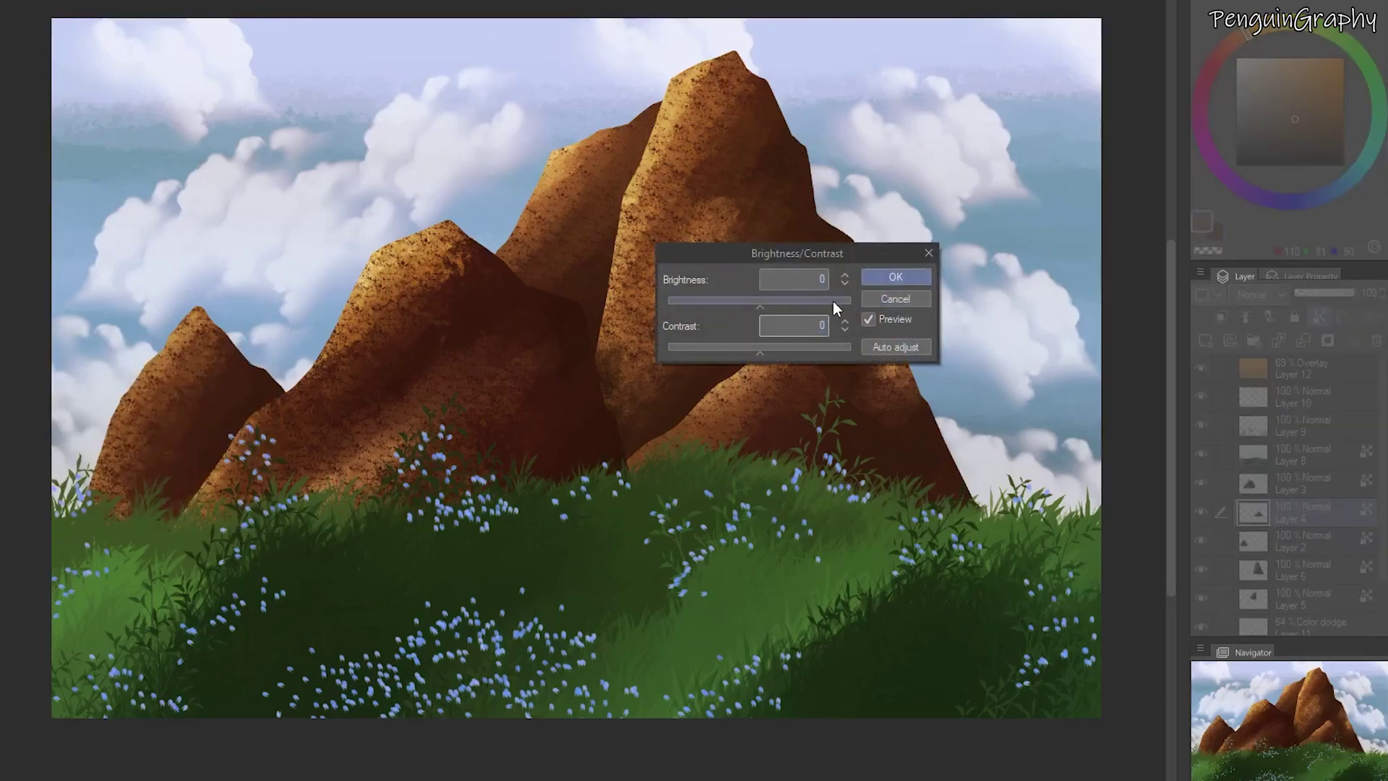
left_click(895, 276)
left_click(1301, 541)
left_click(94, 352)
left_click_drag(762, 348, 768, 348)
left_click(895, 277)
Raise the contrast slightly on the tallest peak, Layer 6, and the mountain behind it, Layer 5.
left_click(1304, 577)
left_click(94, 349)
left_click(895, 276)
left_click(1289, 594)
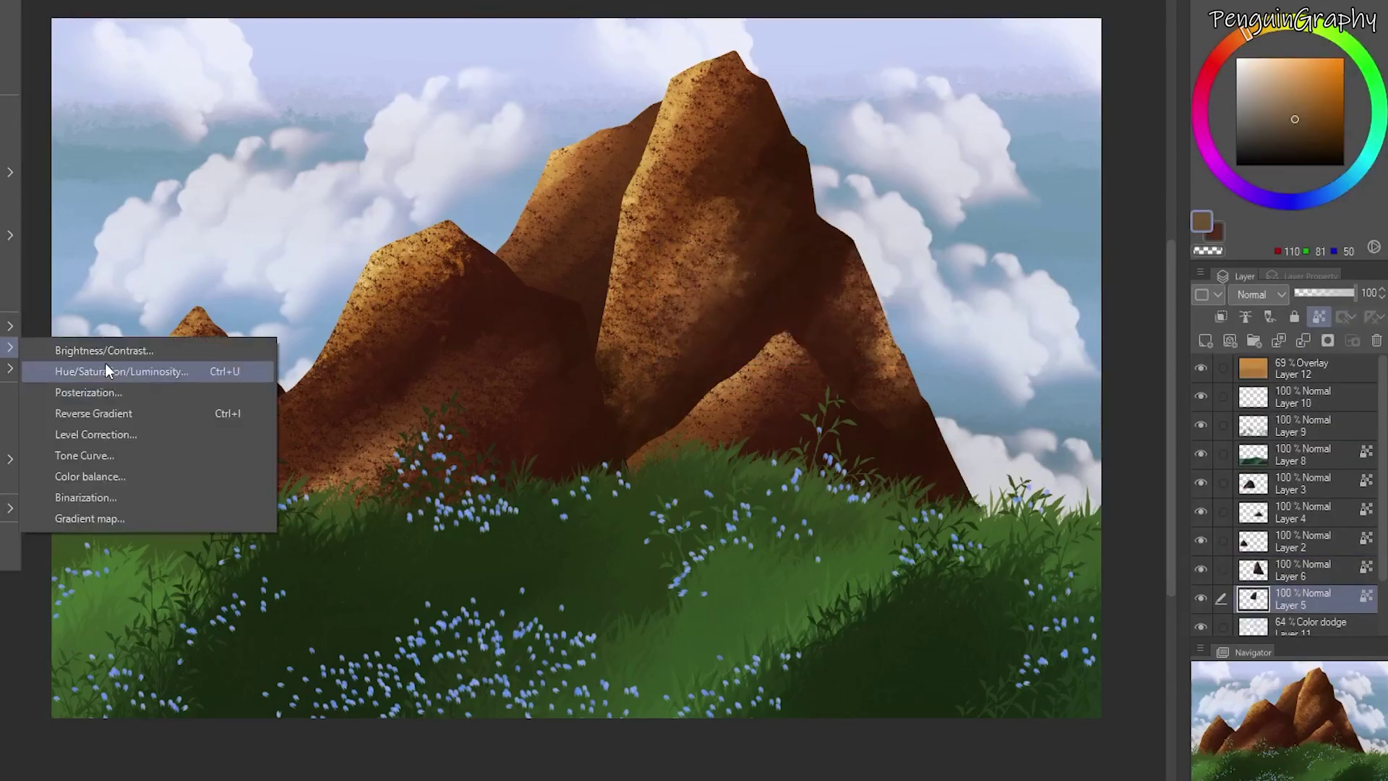
left_click(94, 354)
left_click(894, 277)
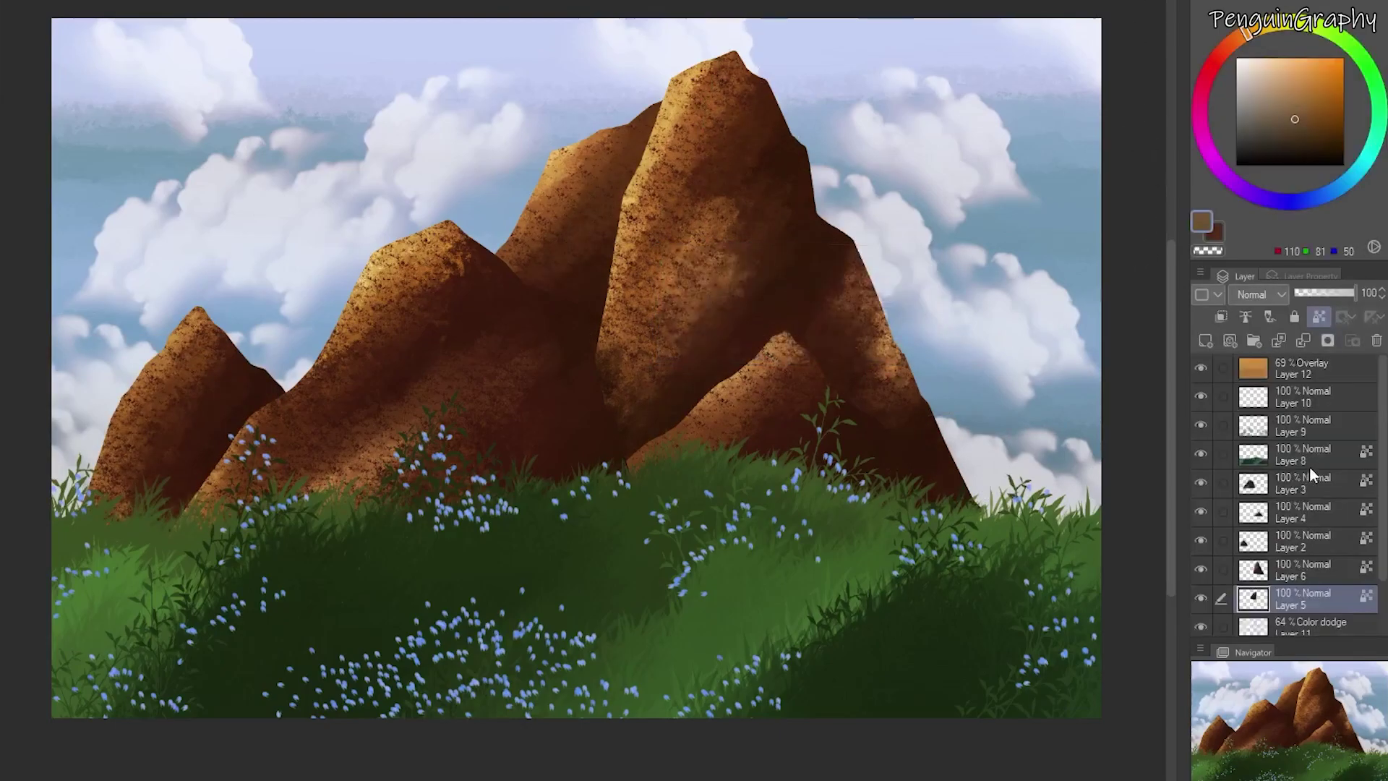
Reduce the saturation of the mountain behind the tallest peak, Layer 5, by about half.
left_click(10, 368)
left_click(94, 375)
left_click_drag(681, 283, 520, 291)
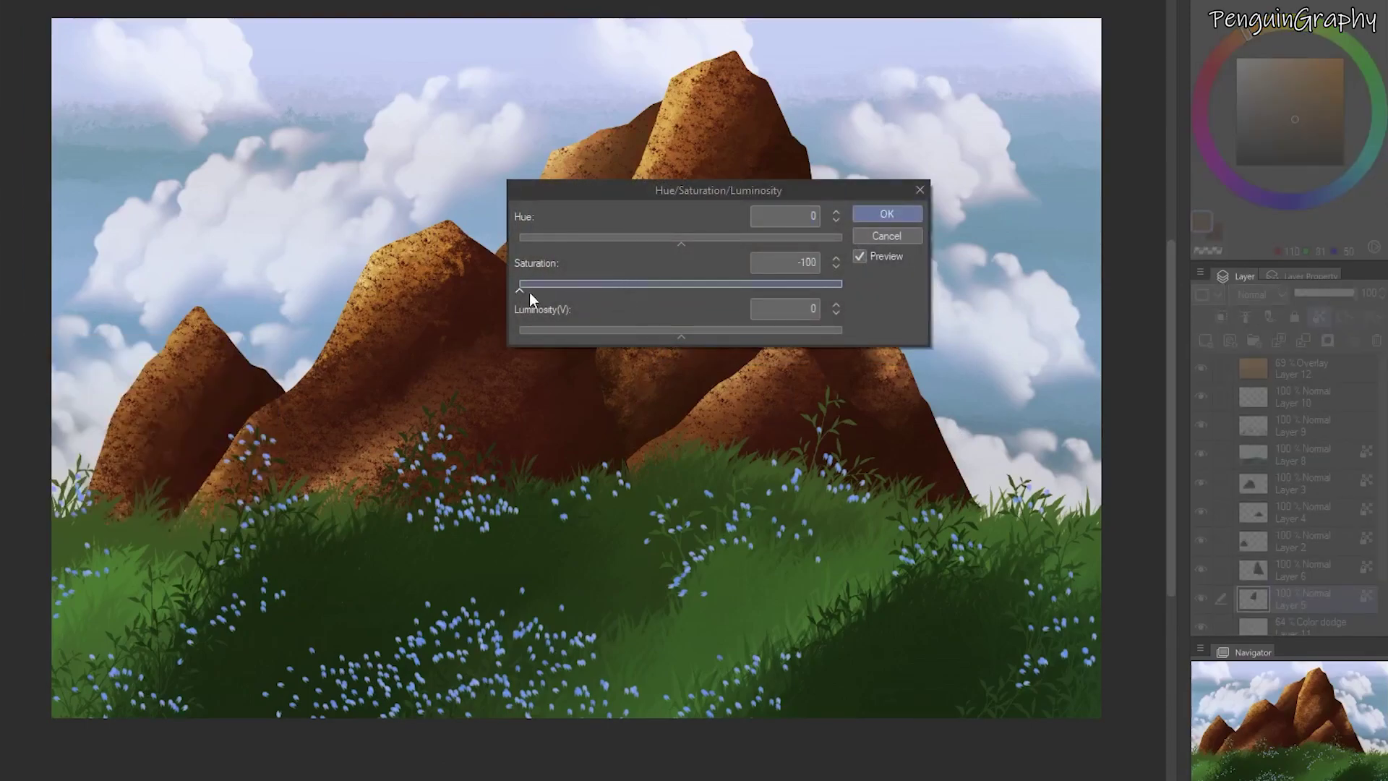
left_click_drag(643, 189, 506, 399)
left_click_drag(382, 496, 426, 495)
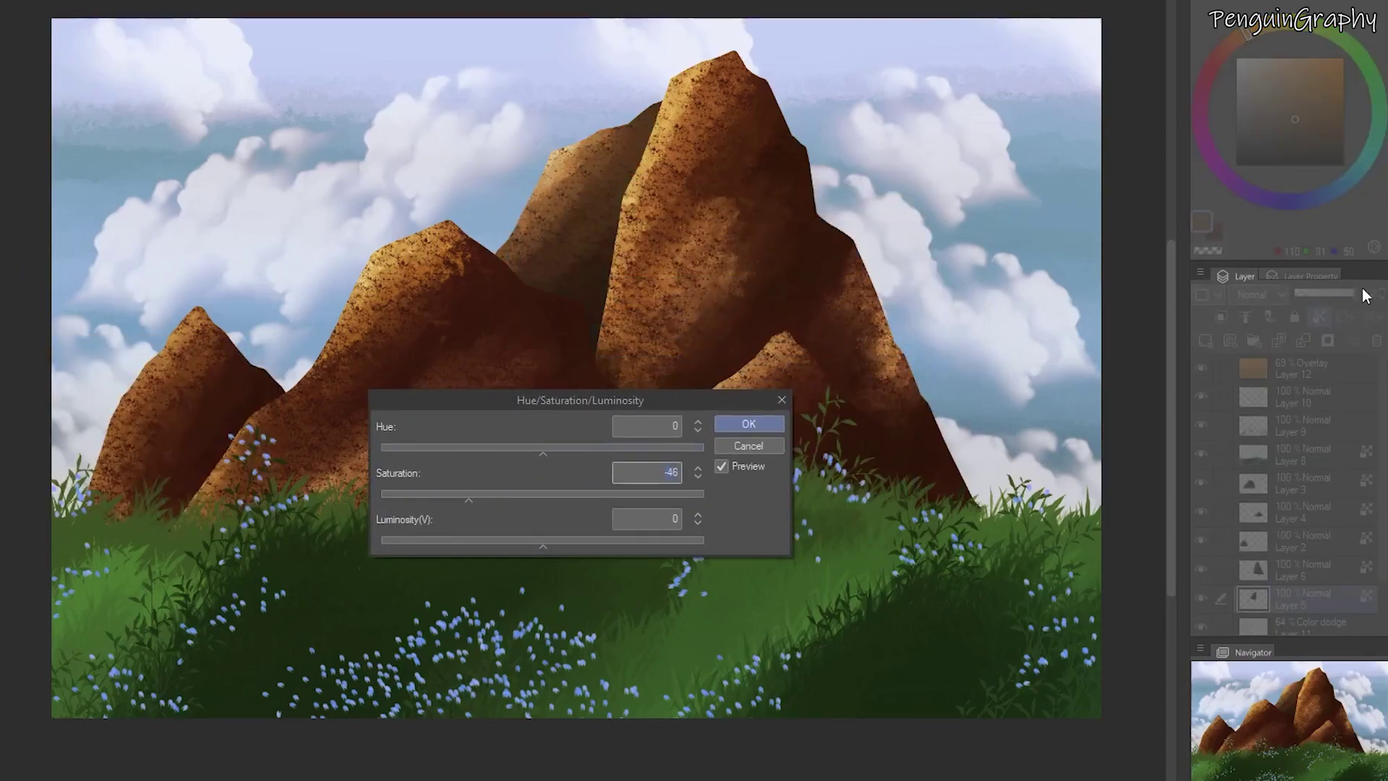
left_click(748, 445)
Reduce the saturation of the tallest peak, Layer 6, and the far-left mountain, Layer 2, by about half.
left_click(1204, 567)
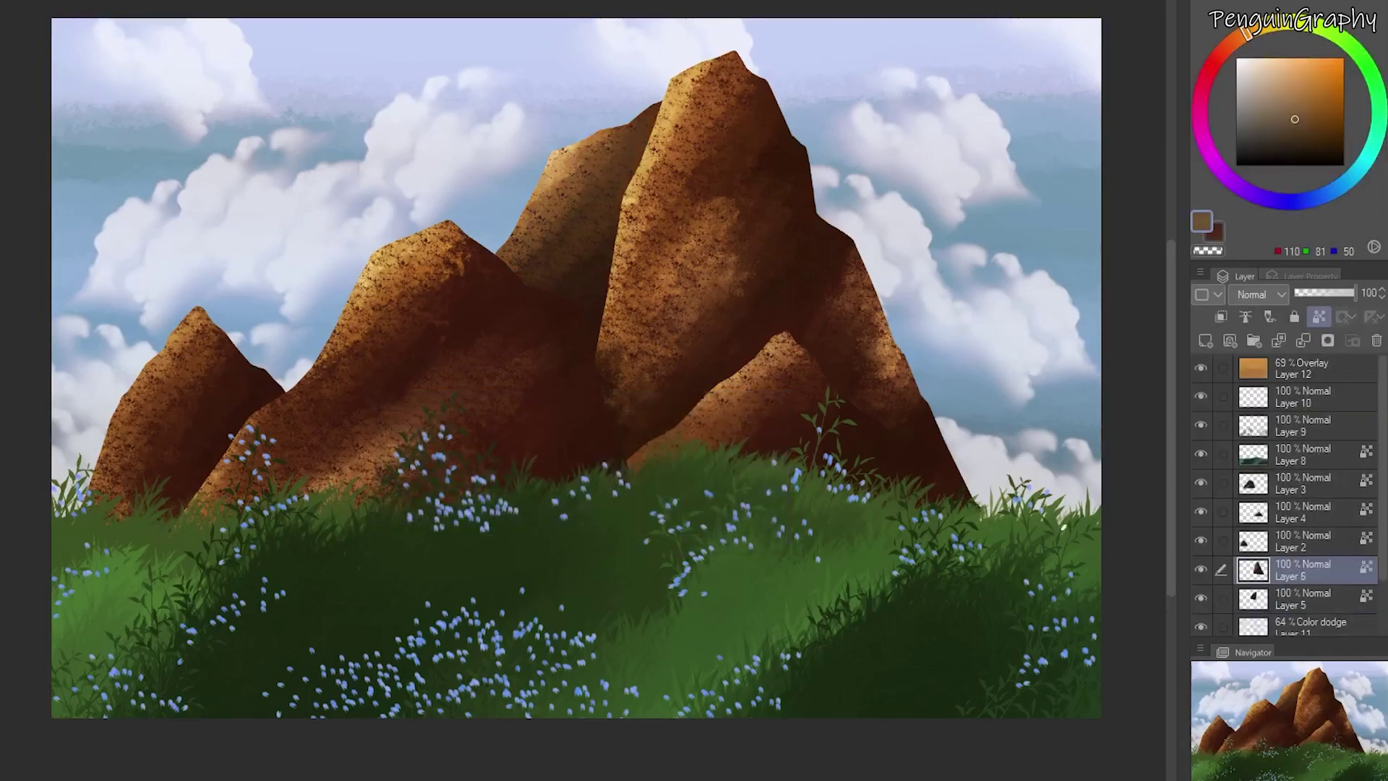
key("ctrl+u")
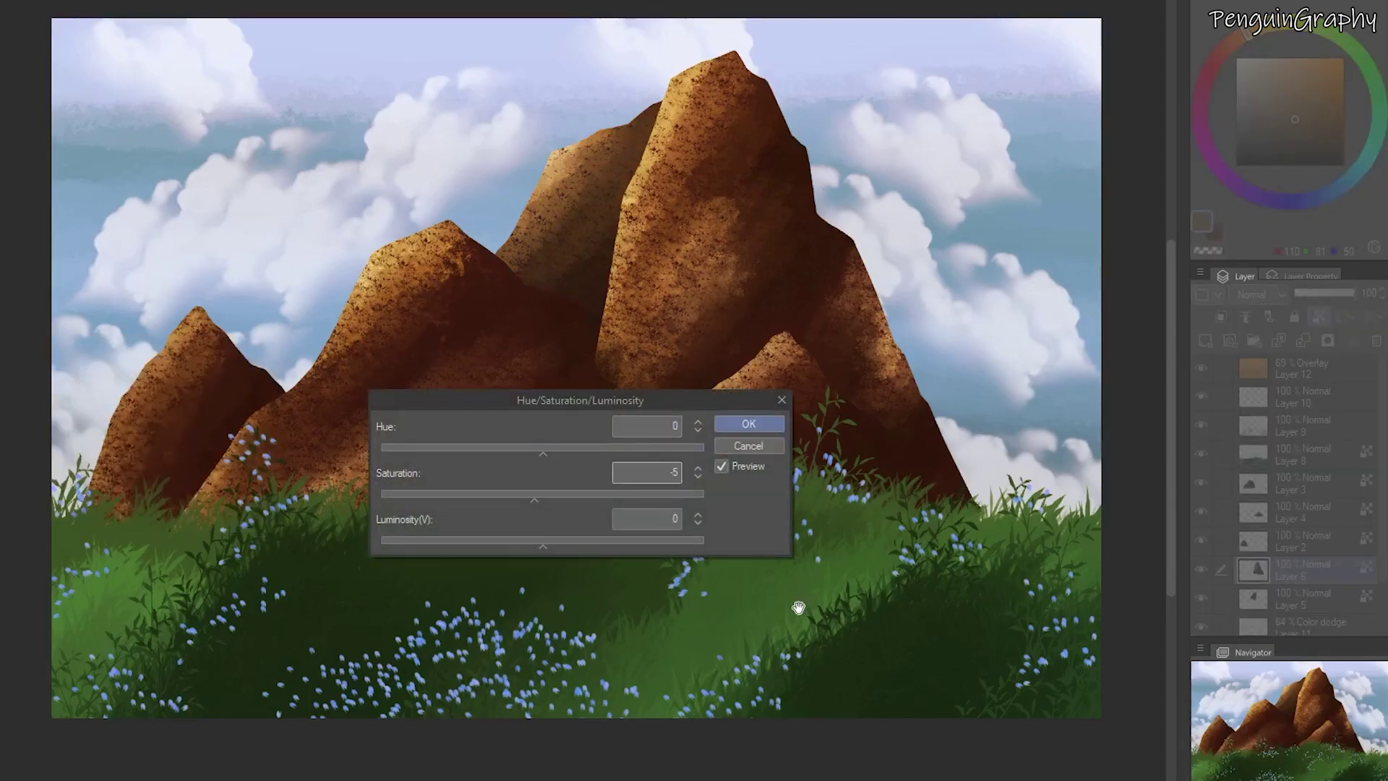
left_click(748, 424)
left_click(1294, 540)
key("ctrl+u")
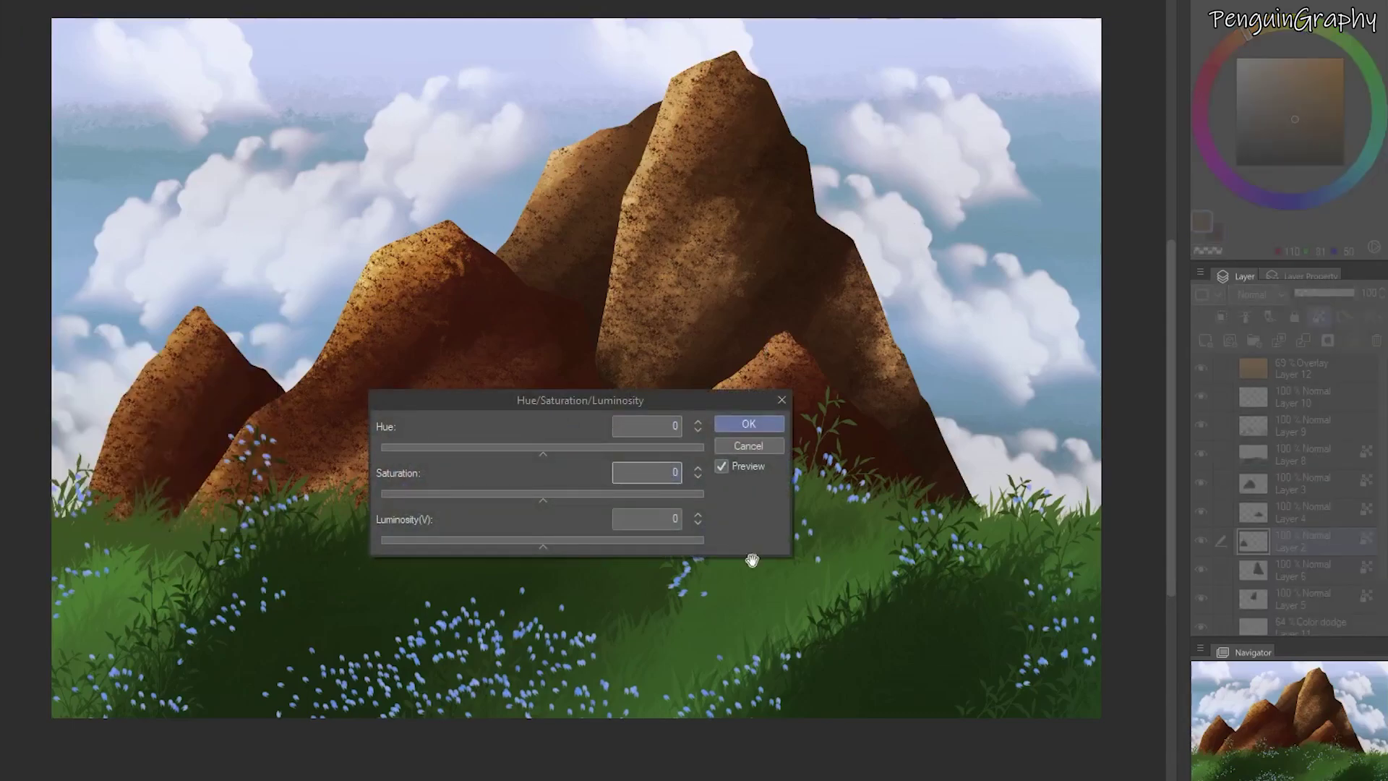
left_click(748, 424)
Set the saturation of the small front mountain on Layer 4 to -50 and desaturate the large front mountain on Layer 3 to match.
left_click(1298, 518)
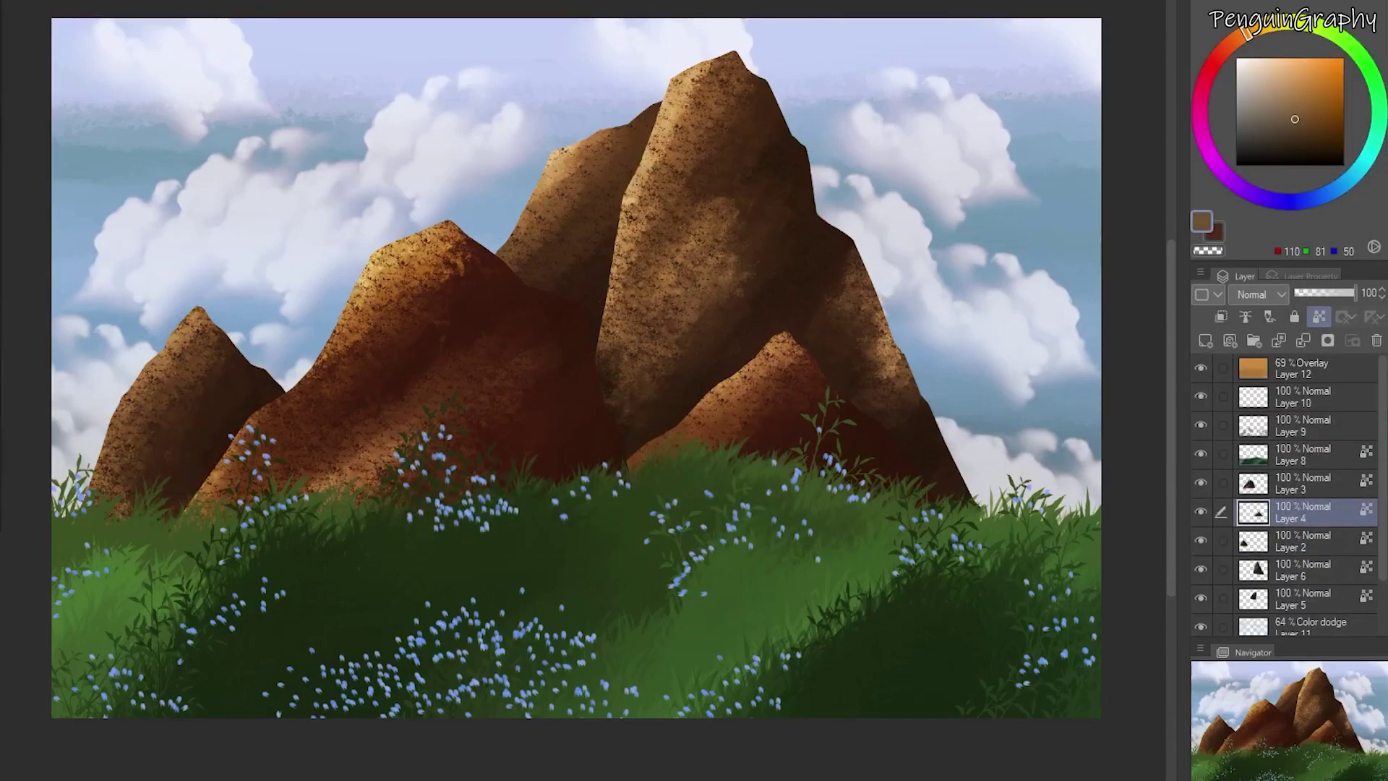
key("ctrl+u")
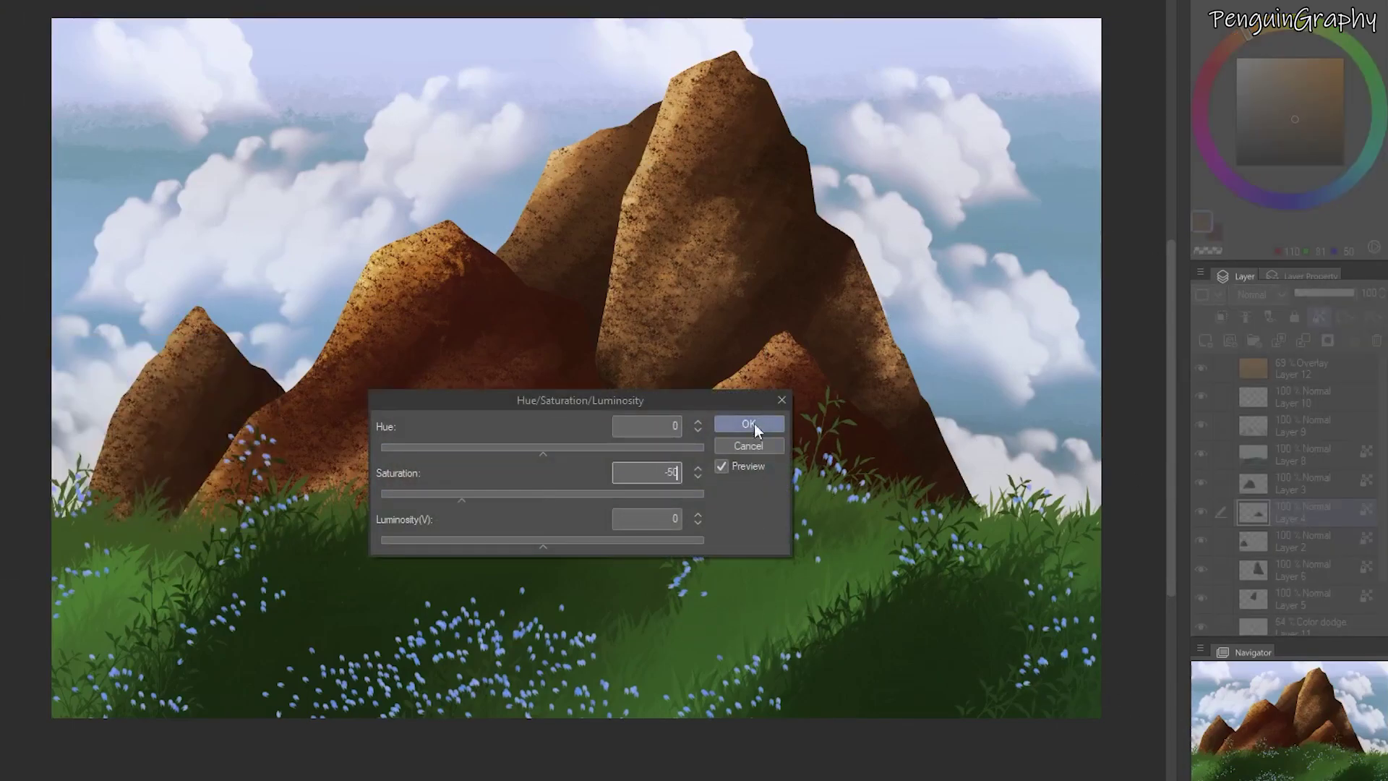
left_click(748, 424)
left_click(1299, 483)
key("ctrl+u")
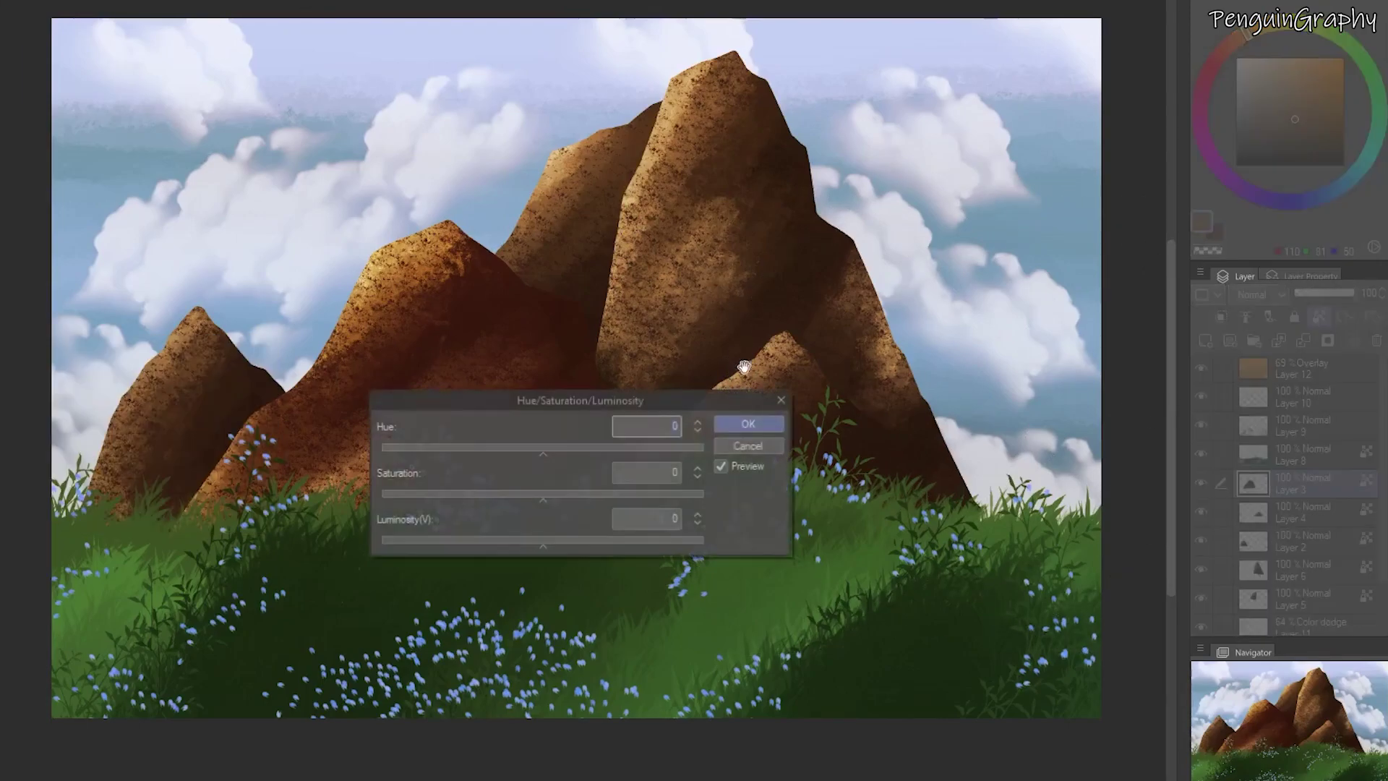
left_click(744, 424)
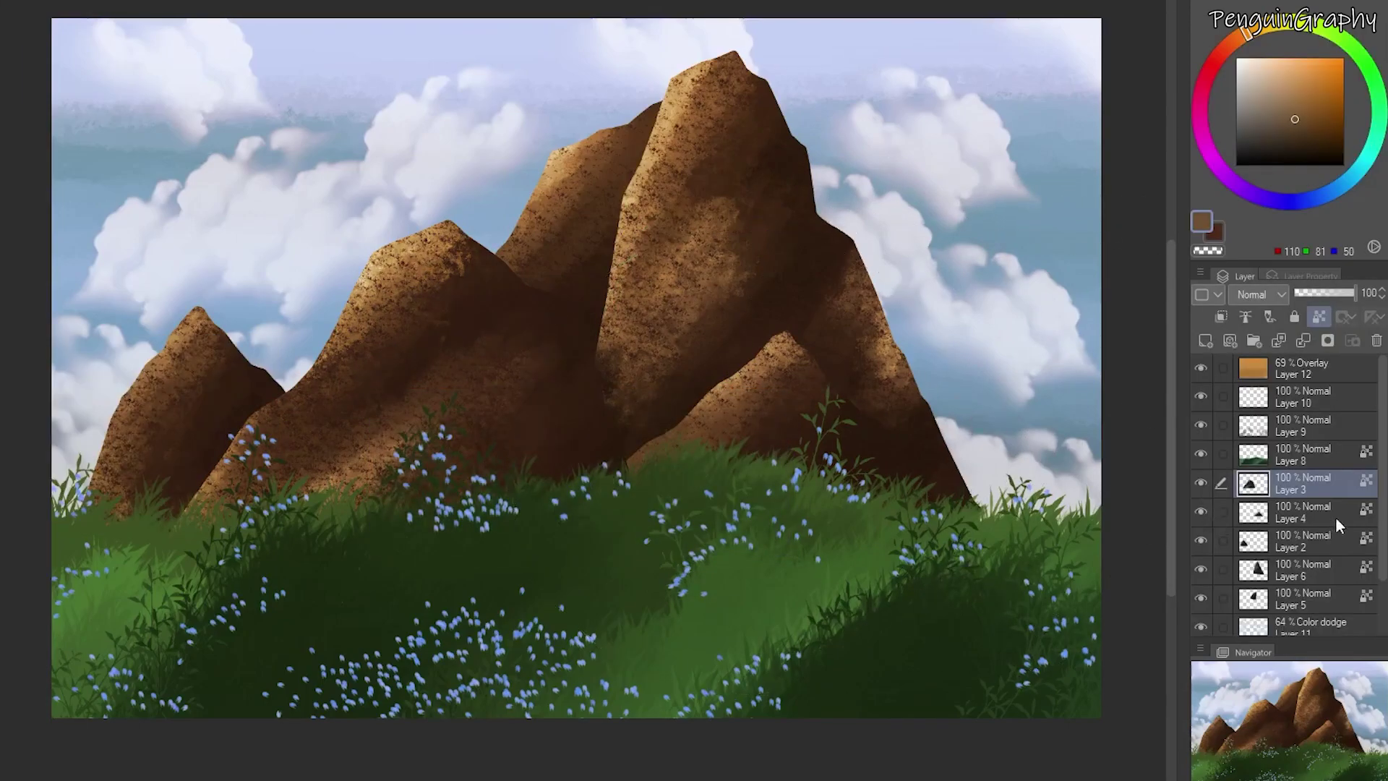
Merge the grass layer, Layer 8, with Layer 9 above it.
left_click(1300, 454)
right_click(1309, 429)
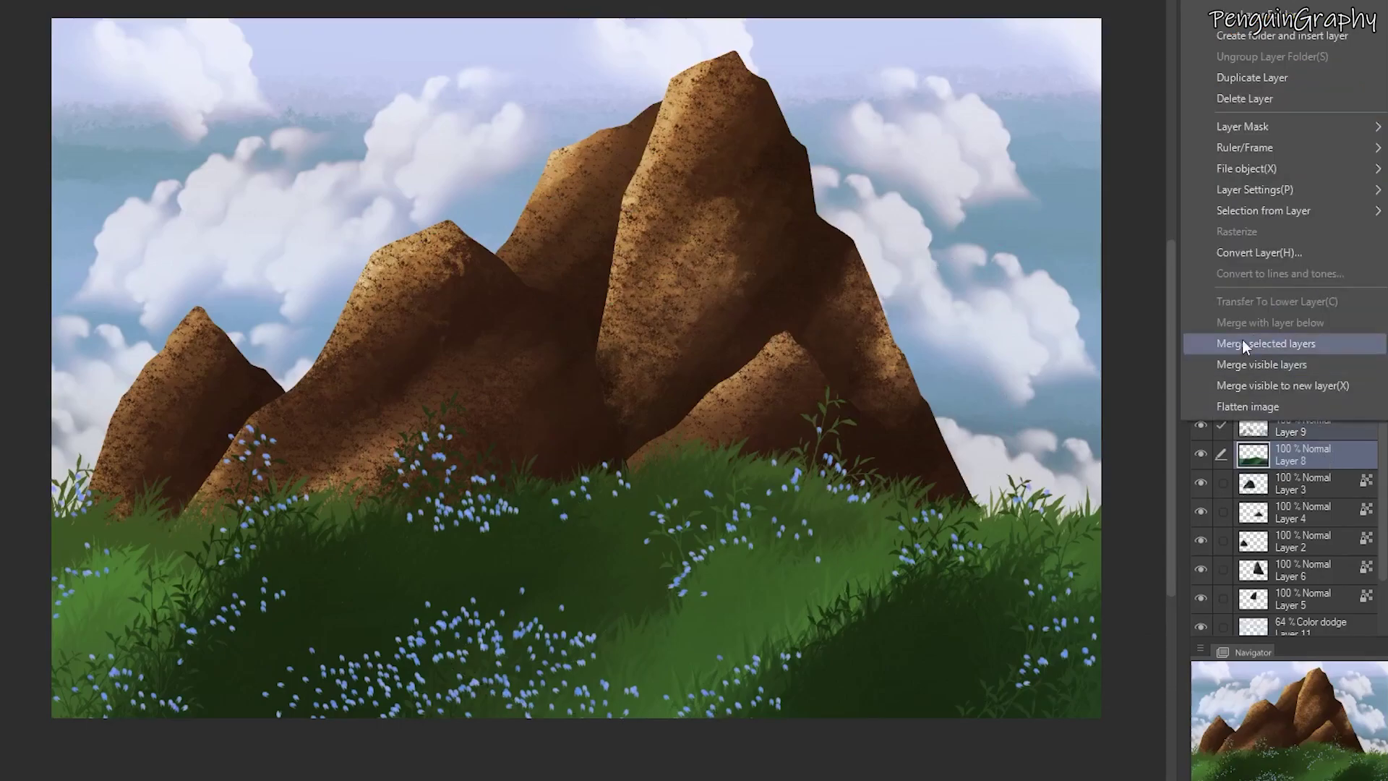
left_click(1243, 344)
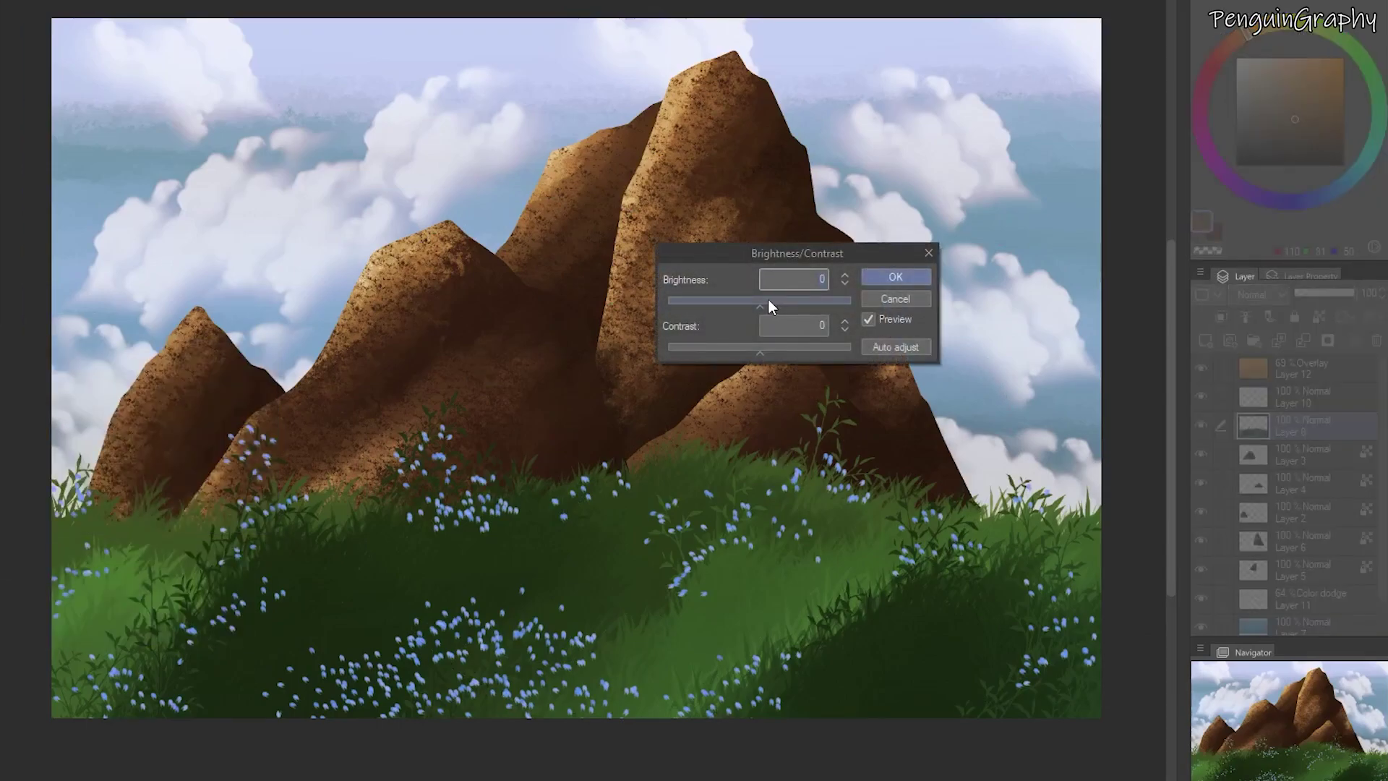
Set the merged grass layer's brightness and contrast to 13 each and shift its hue to a yellowish green.
left_click_drag(746, 302, 794, 303)
left_click_drag(760, 350, 789, 350)
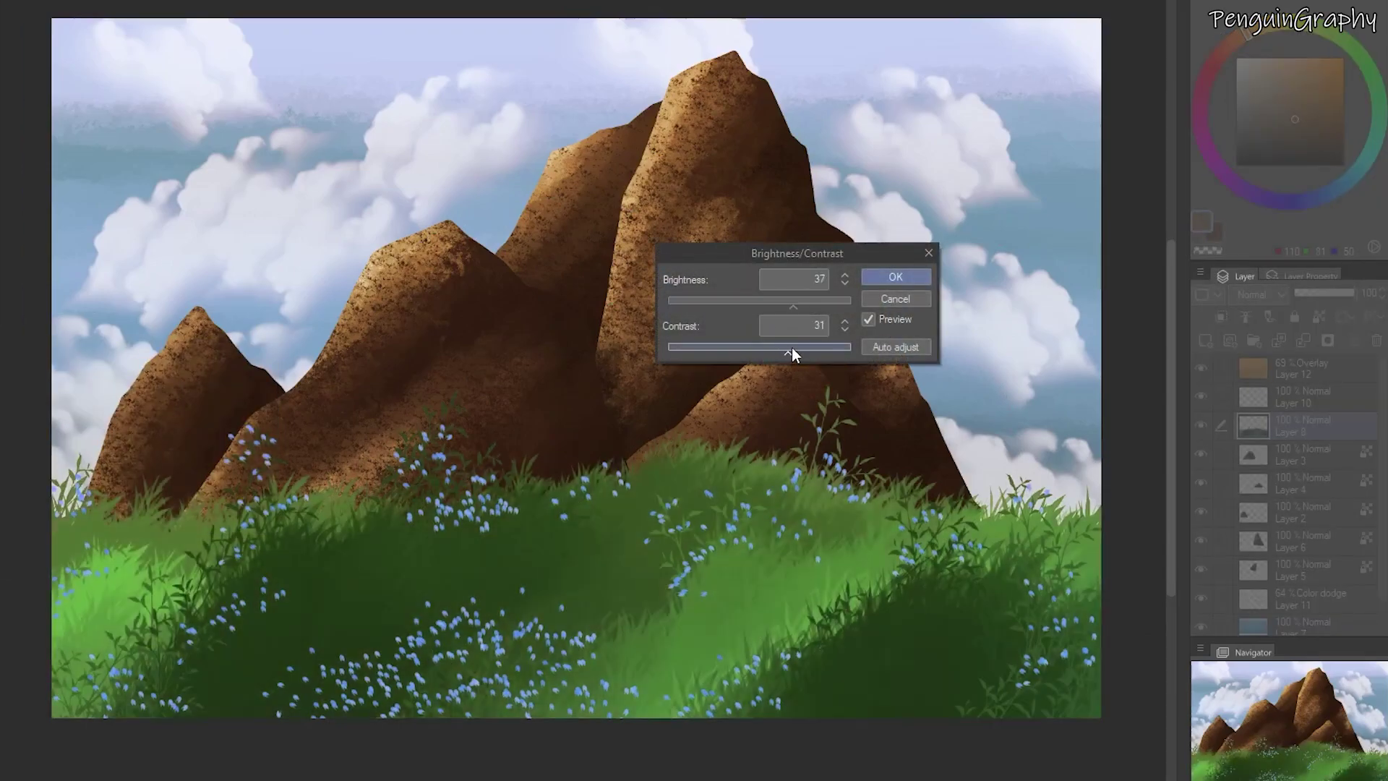
left_click_drag(782, 302, 772, 350)
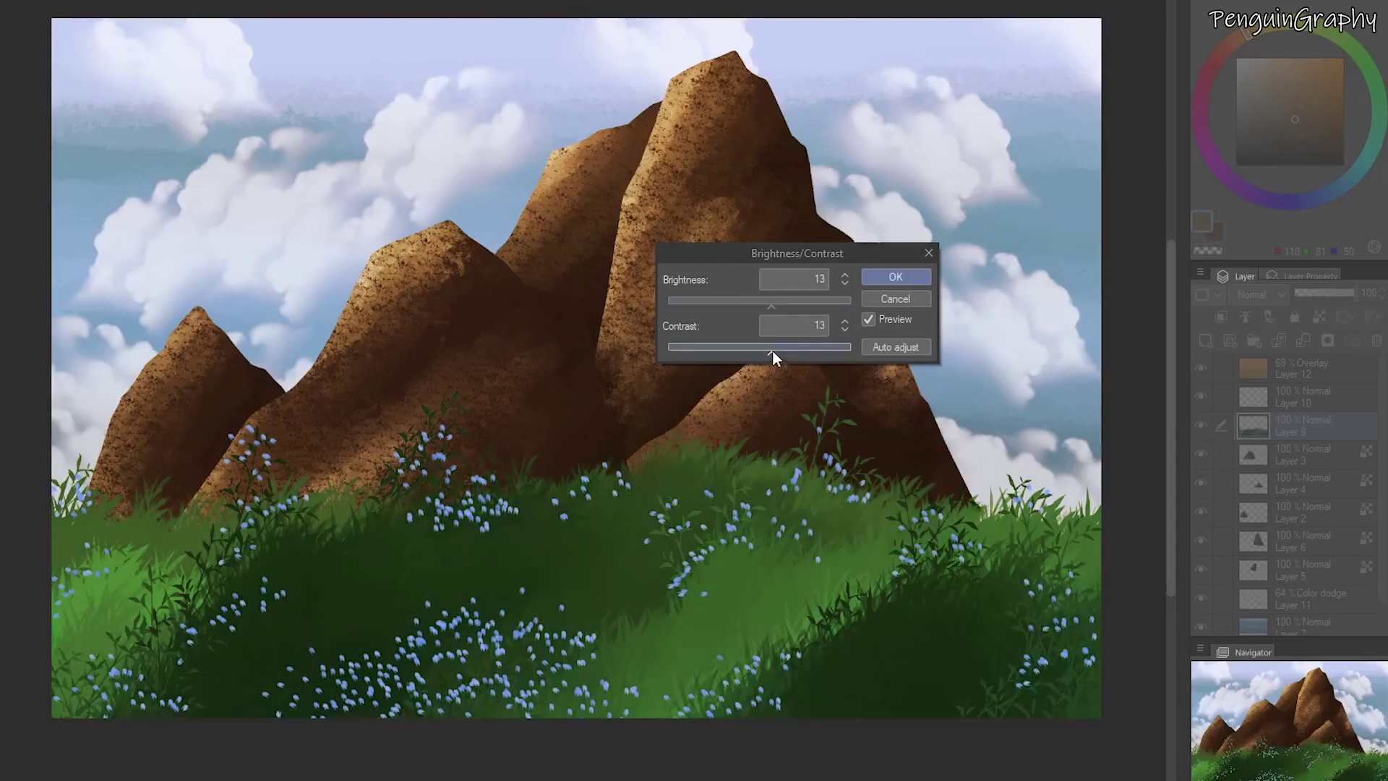
left_click(896, 276)
left_click(92, 373)
left_click_drag(558, 450, 505, 454)
left_click(749, 424)
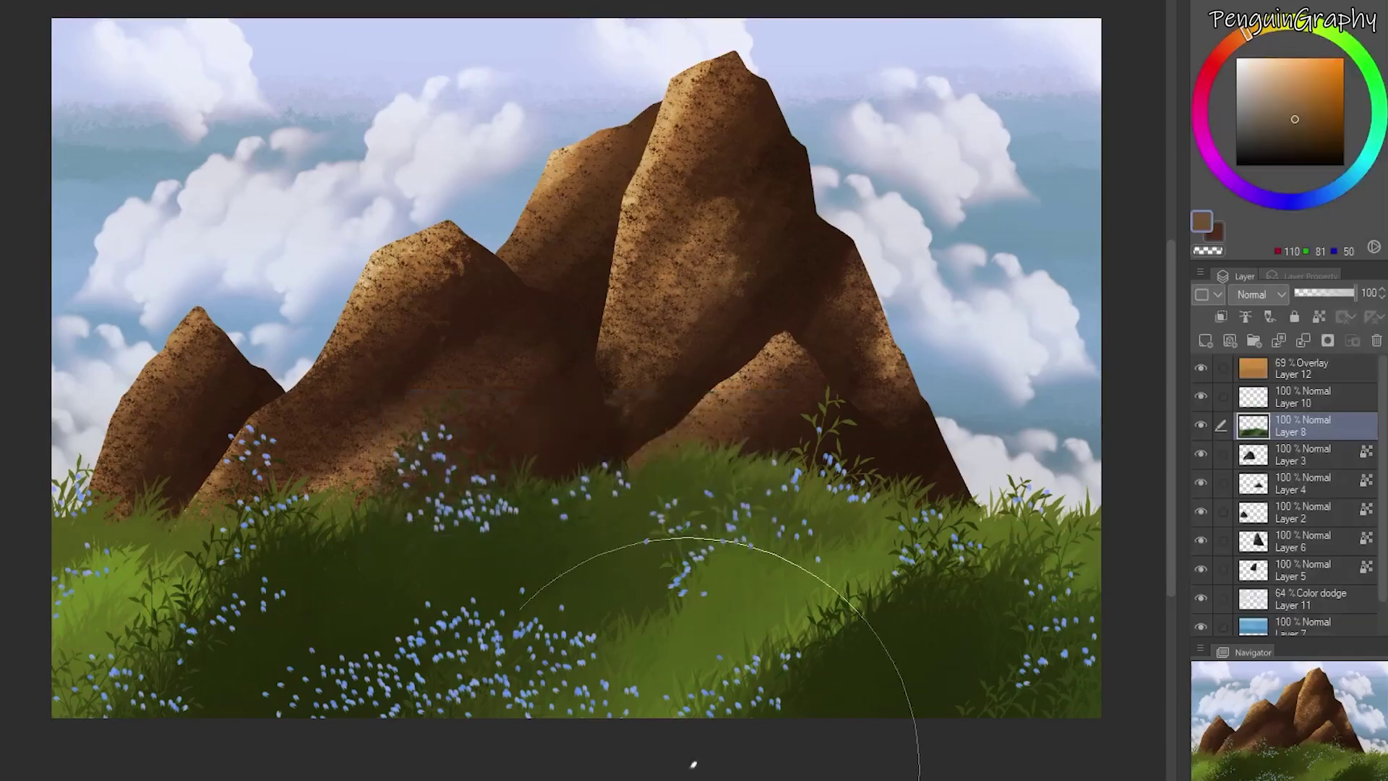
Shift the overlay layer toward a slightly redder orange with the Color balance correction.
left_click(1307, 368)
mouse_move(8, 348)
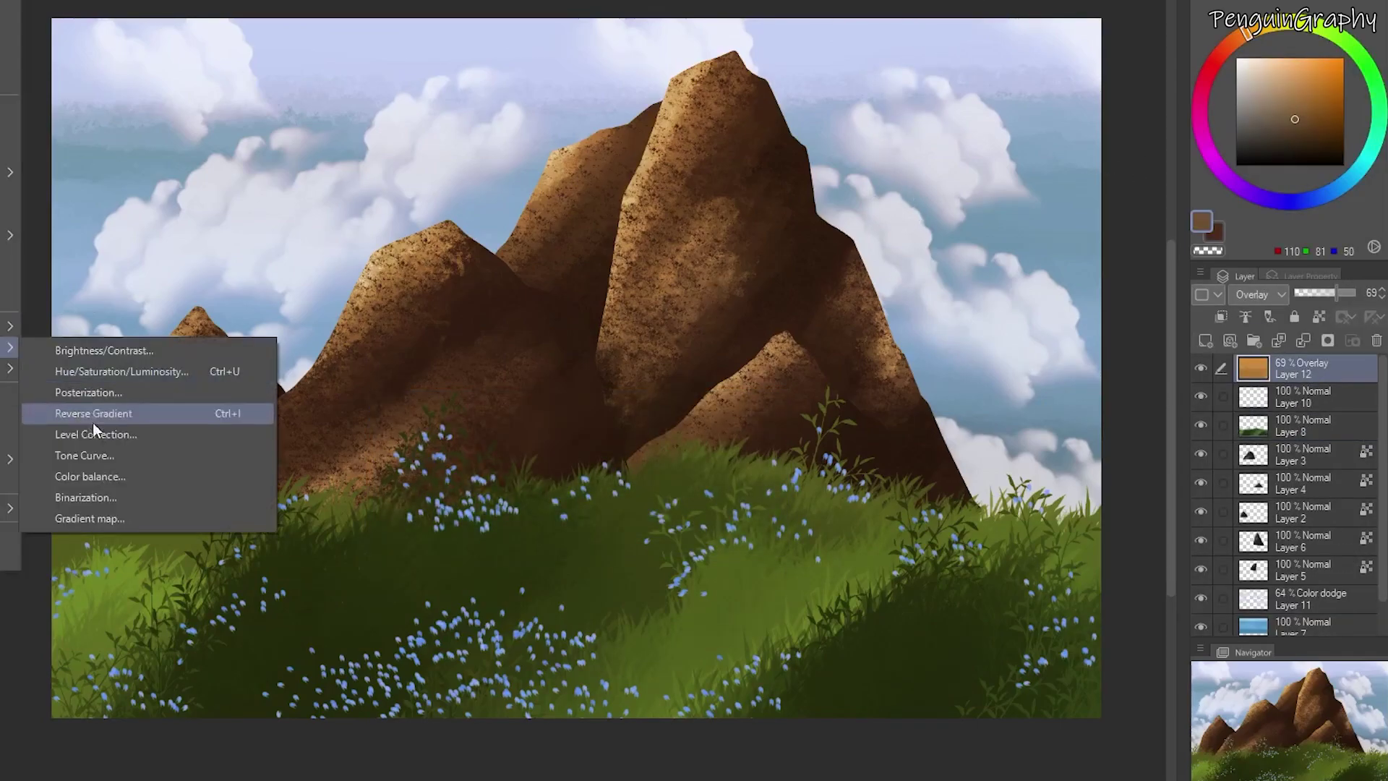
left_click(93, 477)
left_click_drag(723, 365, 782, 361)
mouse_move(723, 397)
left_mouse_down()
mouse_move(702, 404)
mouse_move(748, 396)
mouse_move(766, 435)
mouse_move(725, 436)
mouse_move(817, 423)
mouse_move(767, 426)
mouse_move(775, 398)
mouse_move(649, 416)
mouse_move(727, 399)
mouse_move(769, 367)
mouse_move(750, 365)
mouse_move(755, 394)
mouse_move(737, 363)
mouse_move(695, 371)
left_mouse_up()
left_click(794, 474)
left_click(587, 477)
left_click_drag(724, 427, 722, 397)
key("Return")
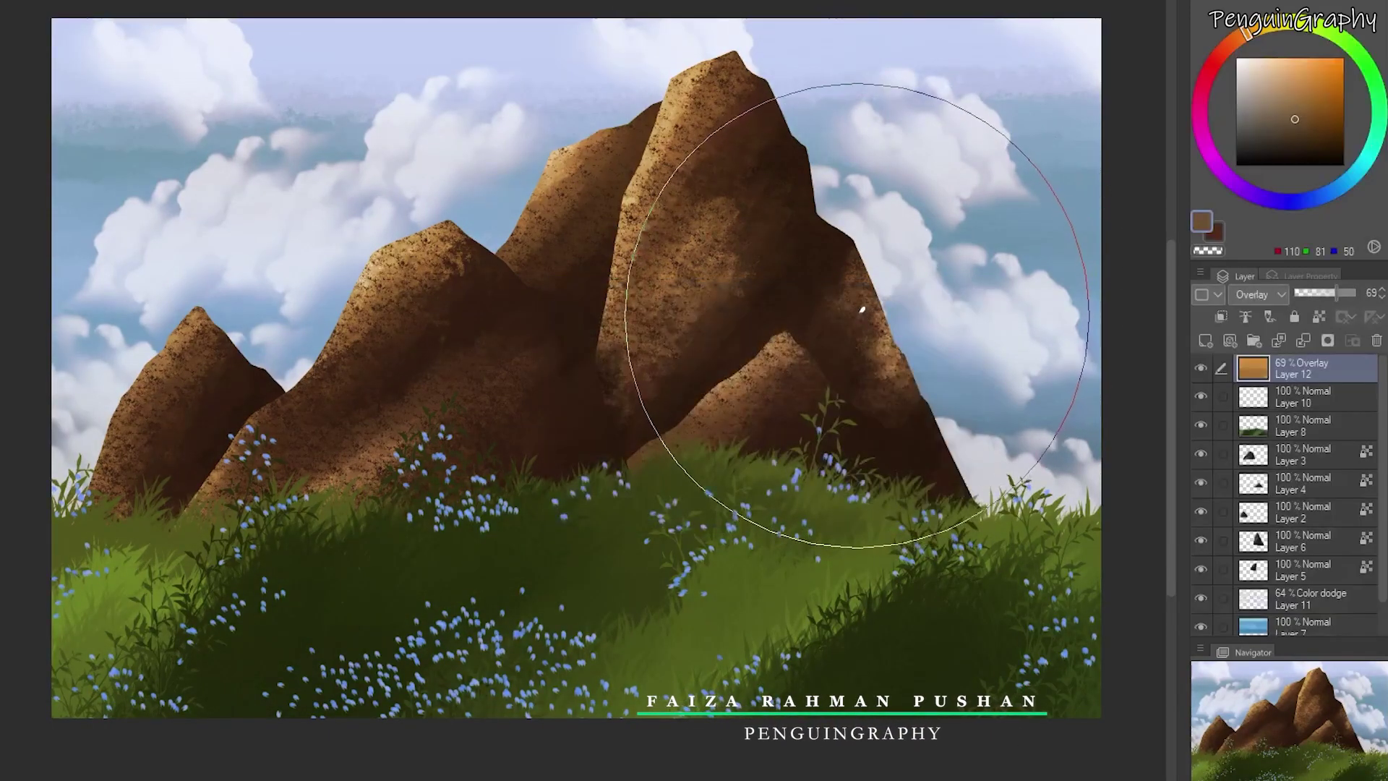
Set the brightness of the flowers on Layer 10 to -9 and their contrast to 11.
left_click(1309, 397)
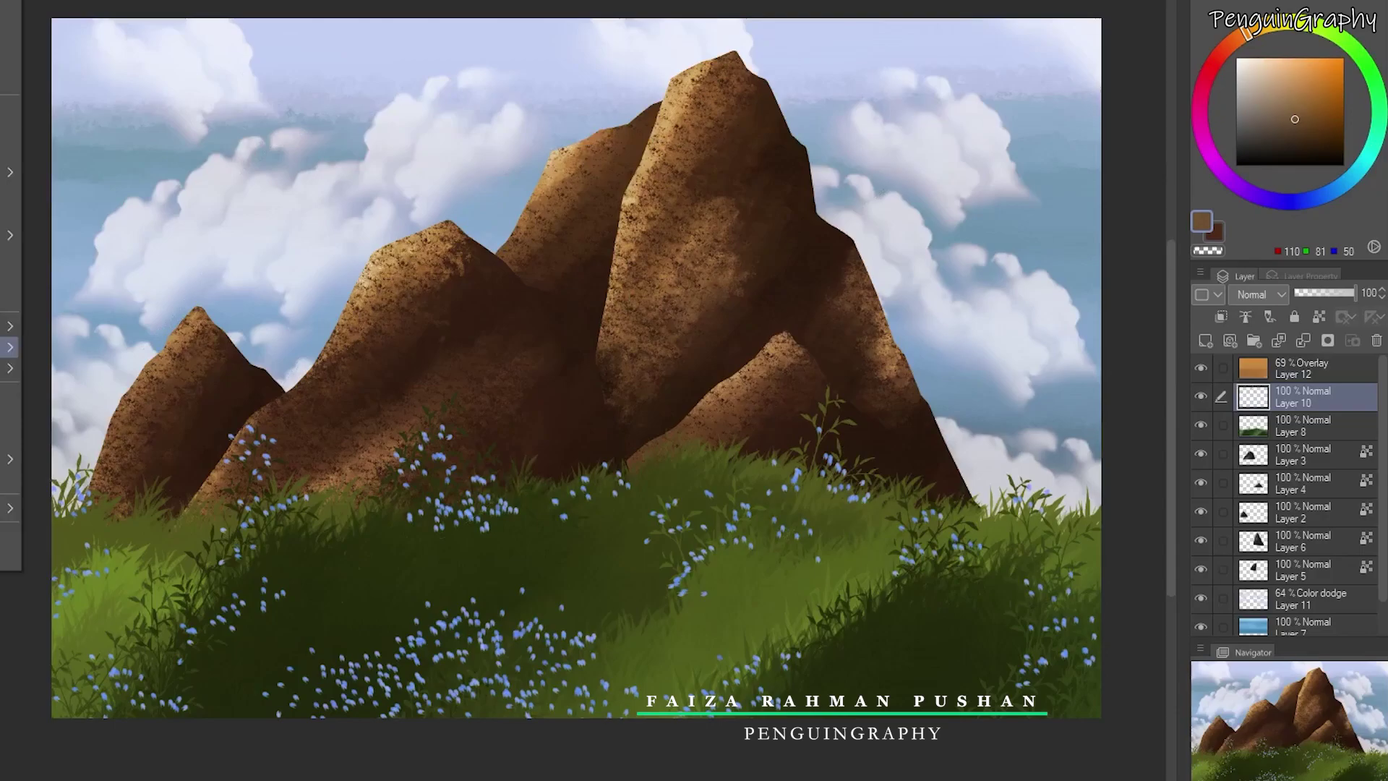
mouse_move(9, 346)
left_click(94, 346)
left_click_drag(759, 305, 769, 306)
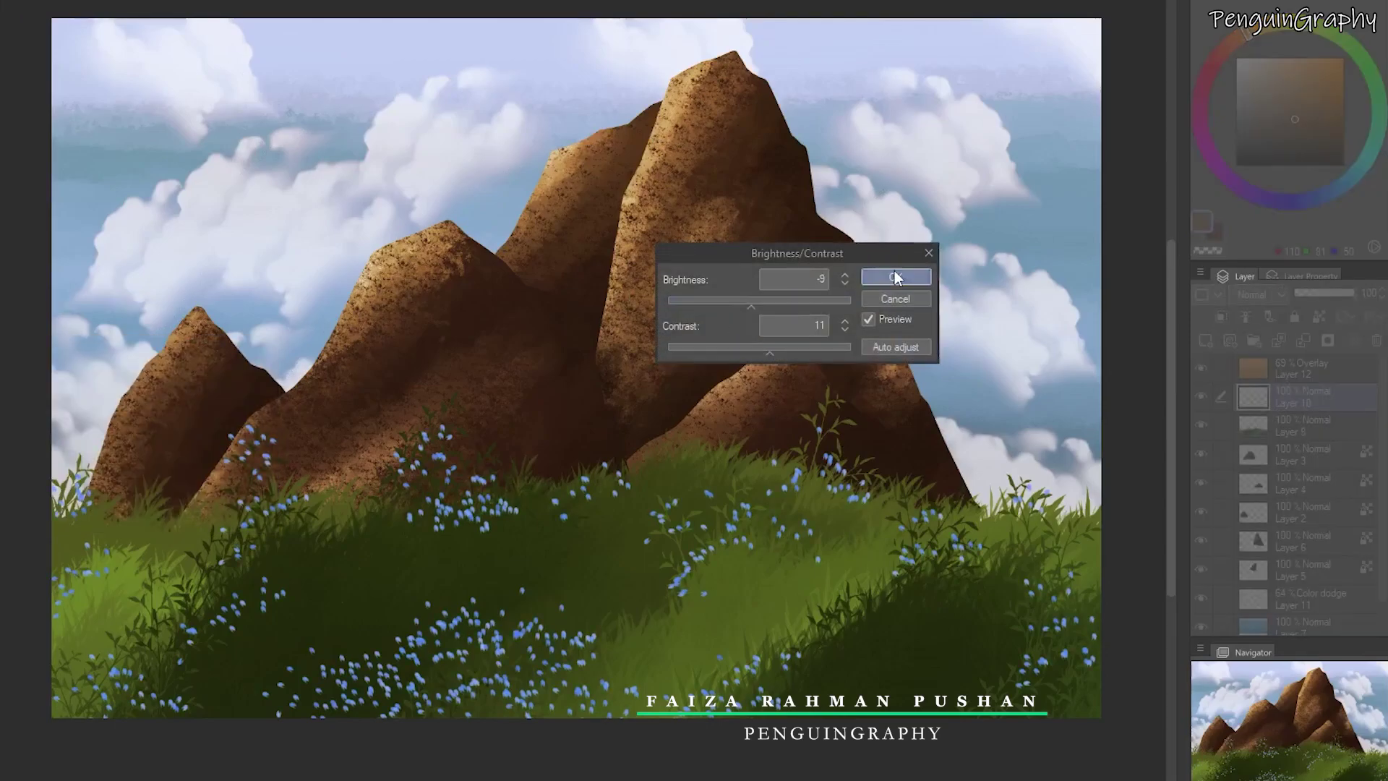